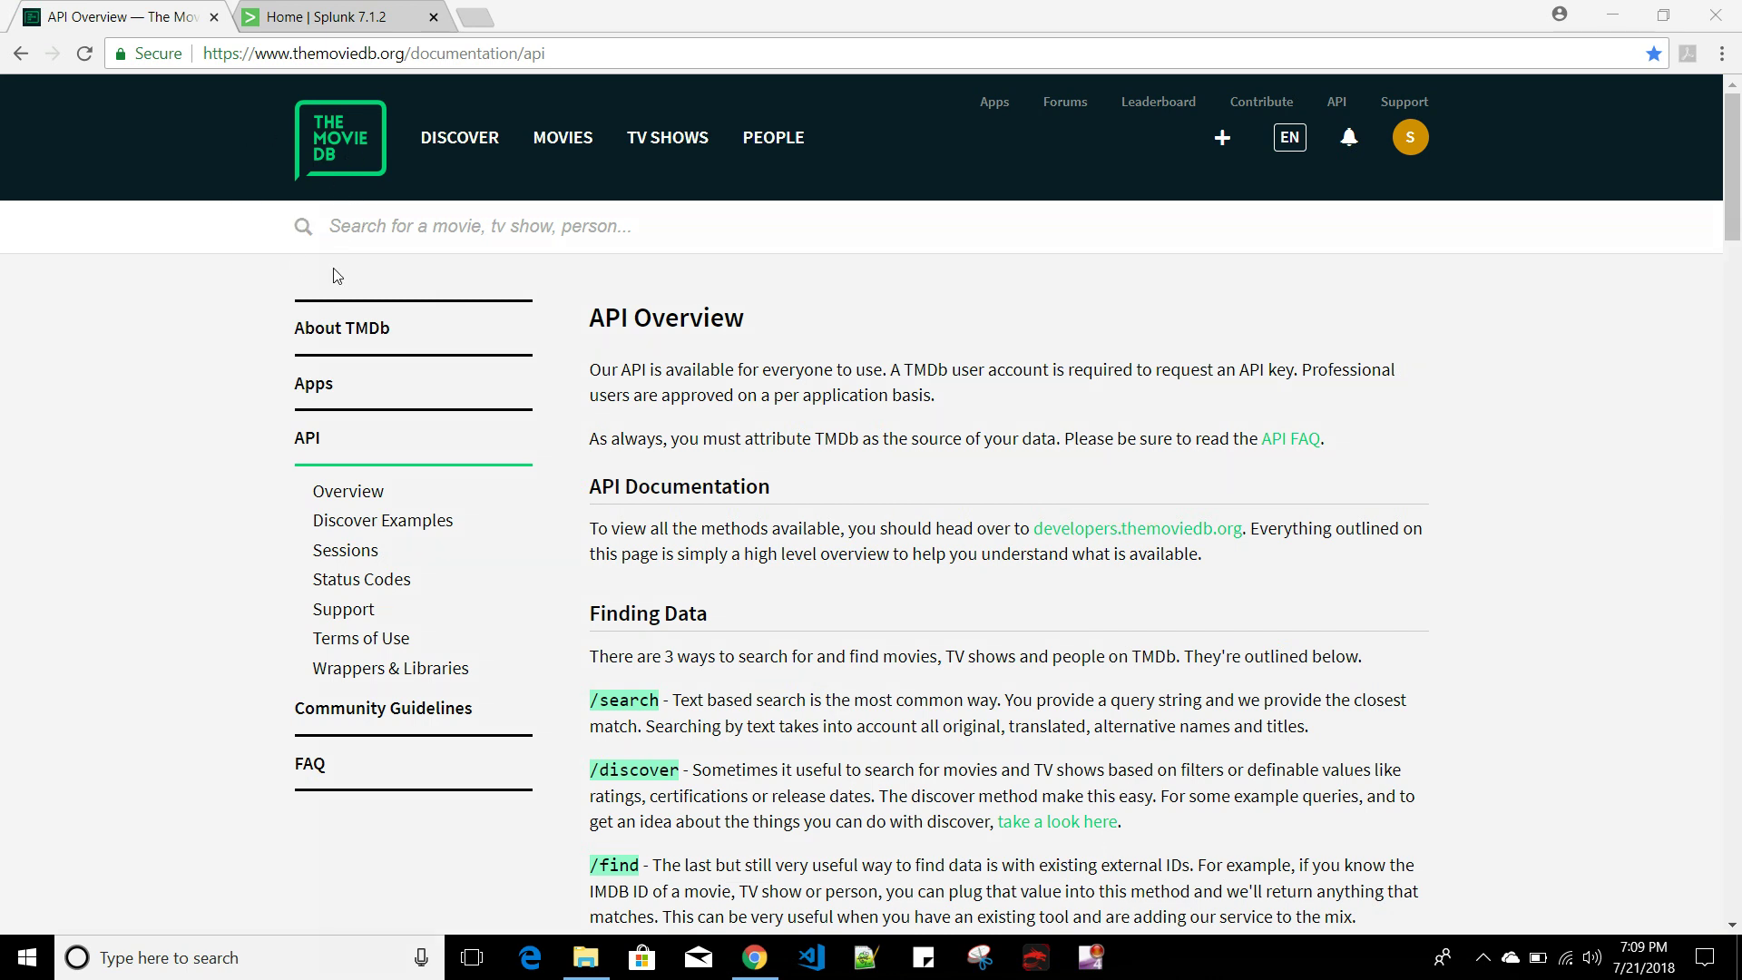
- On TMDb's API Overview page, bring up the context menu for the developers.themoviedb.org link
left_click(273, 284)
right_click(1126, 539)
- Open the TMDb API v3 docs in a new tab and browse the method list to Movies
left_click(1171, 554)
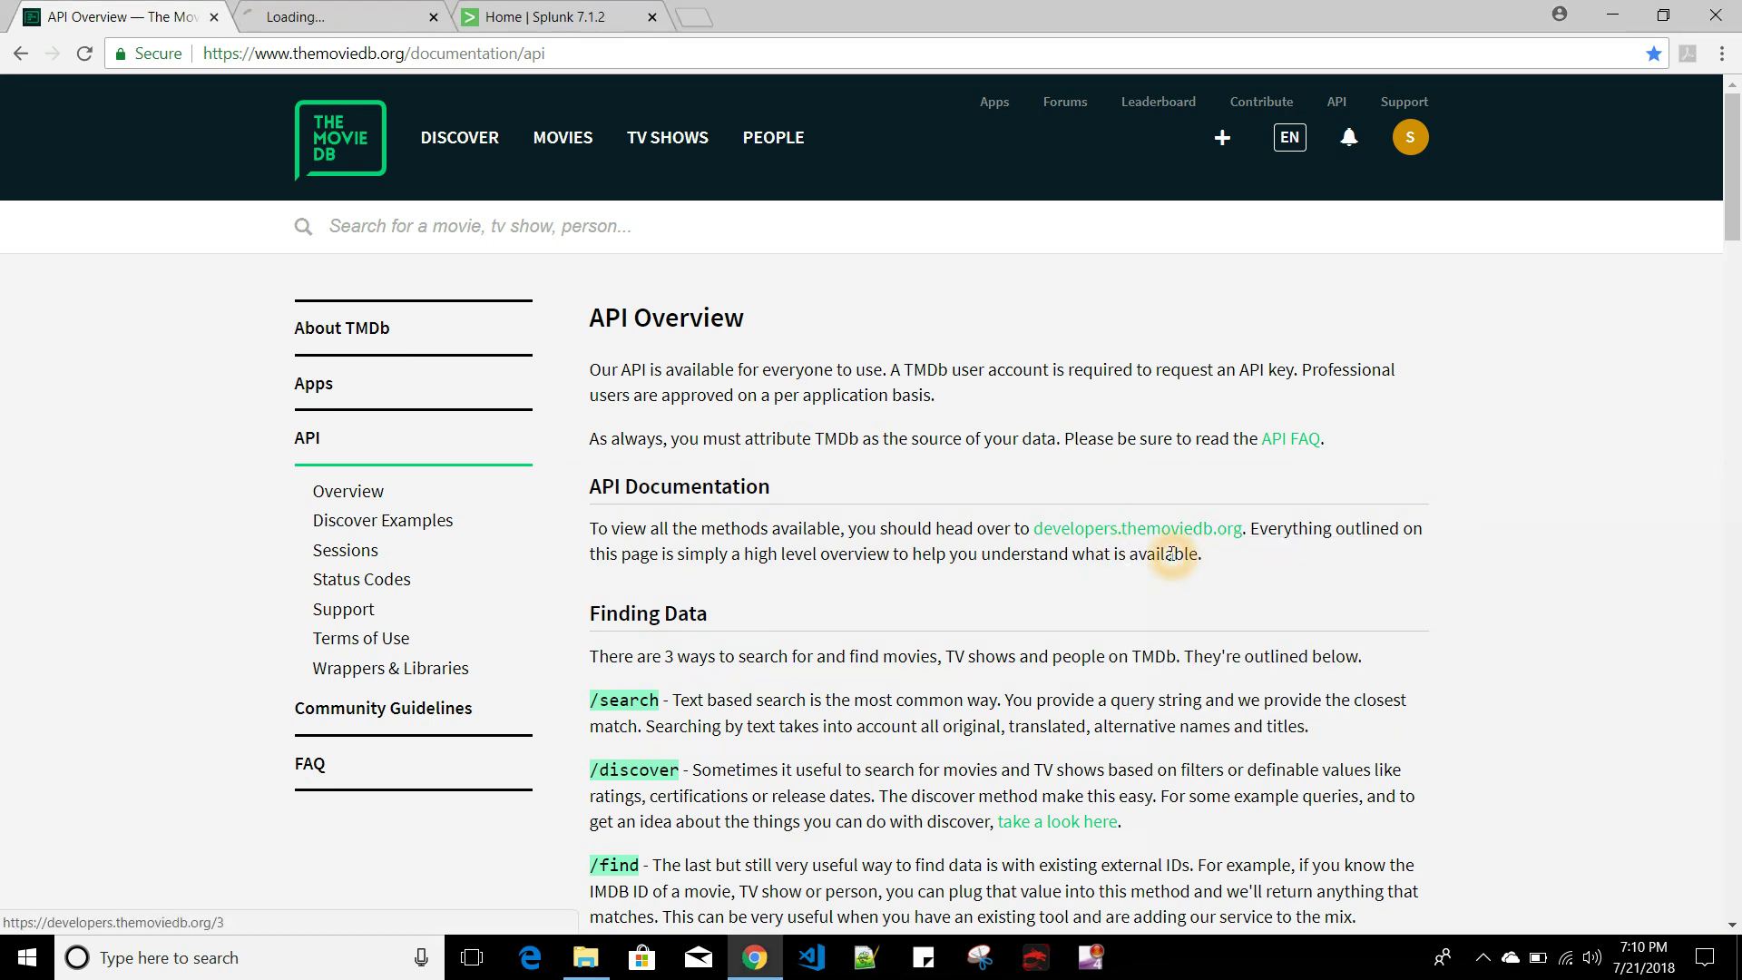
left_click(345, 25)
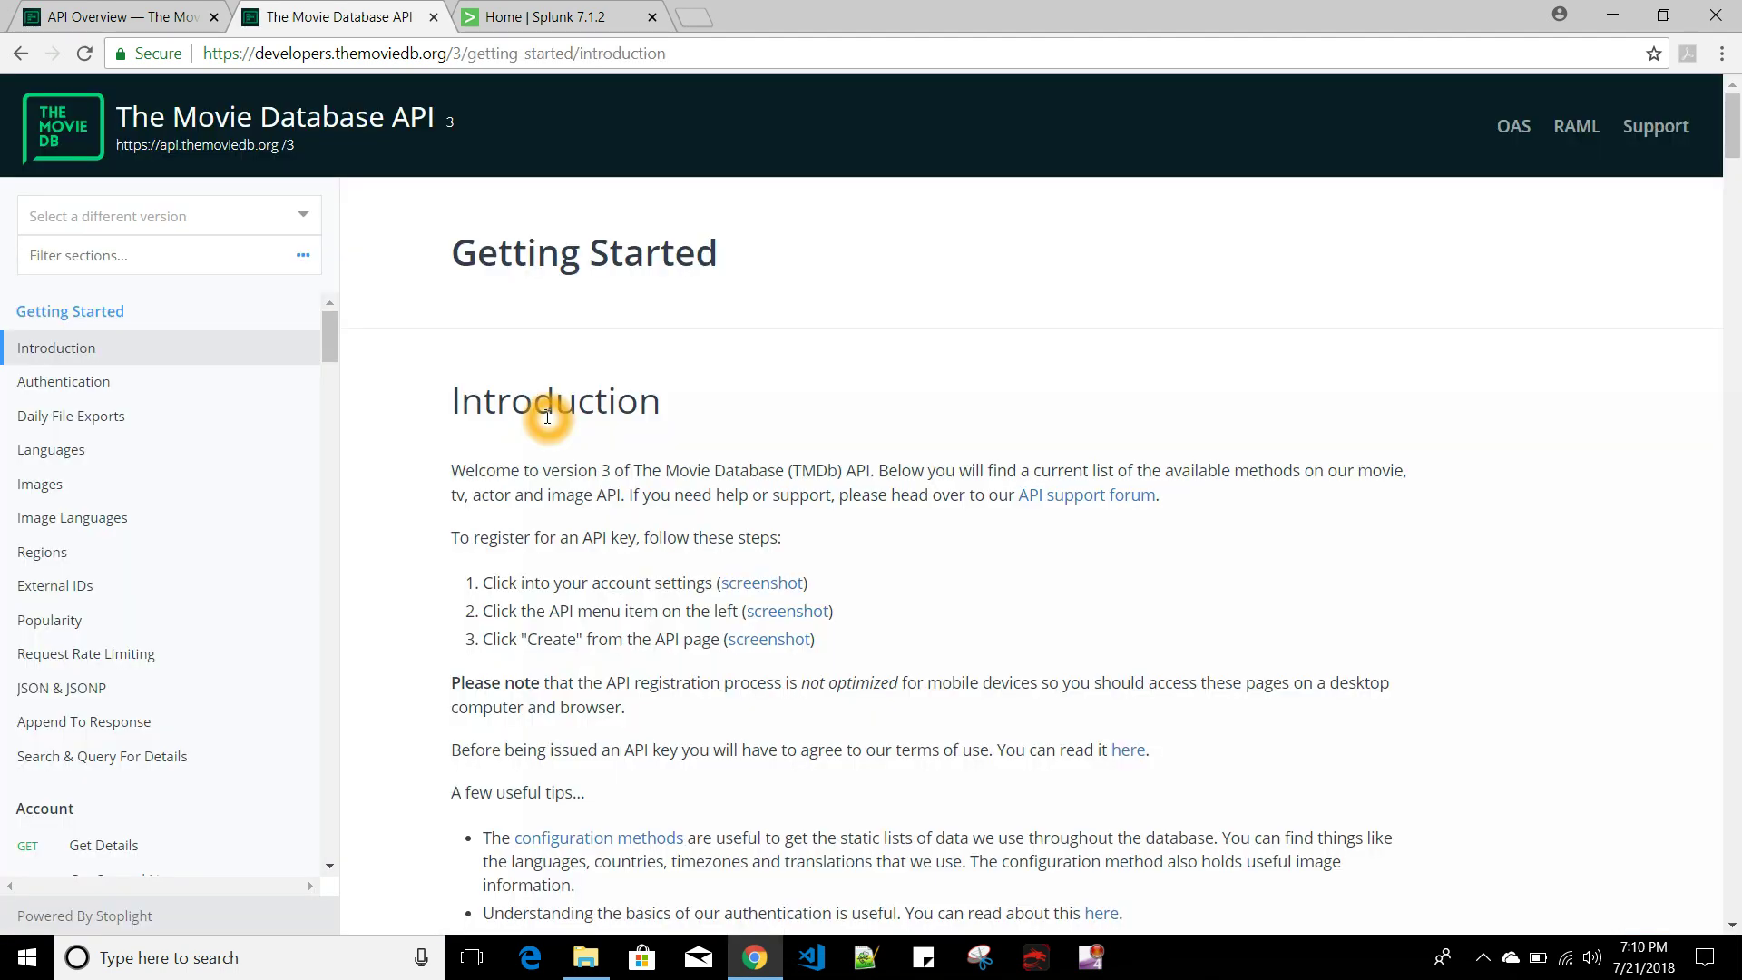
scroll(194, 477, "down", 5)
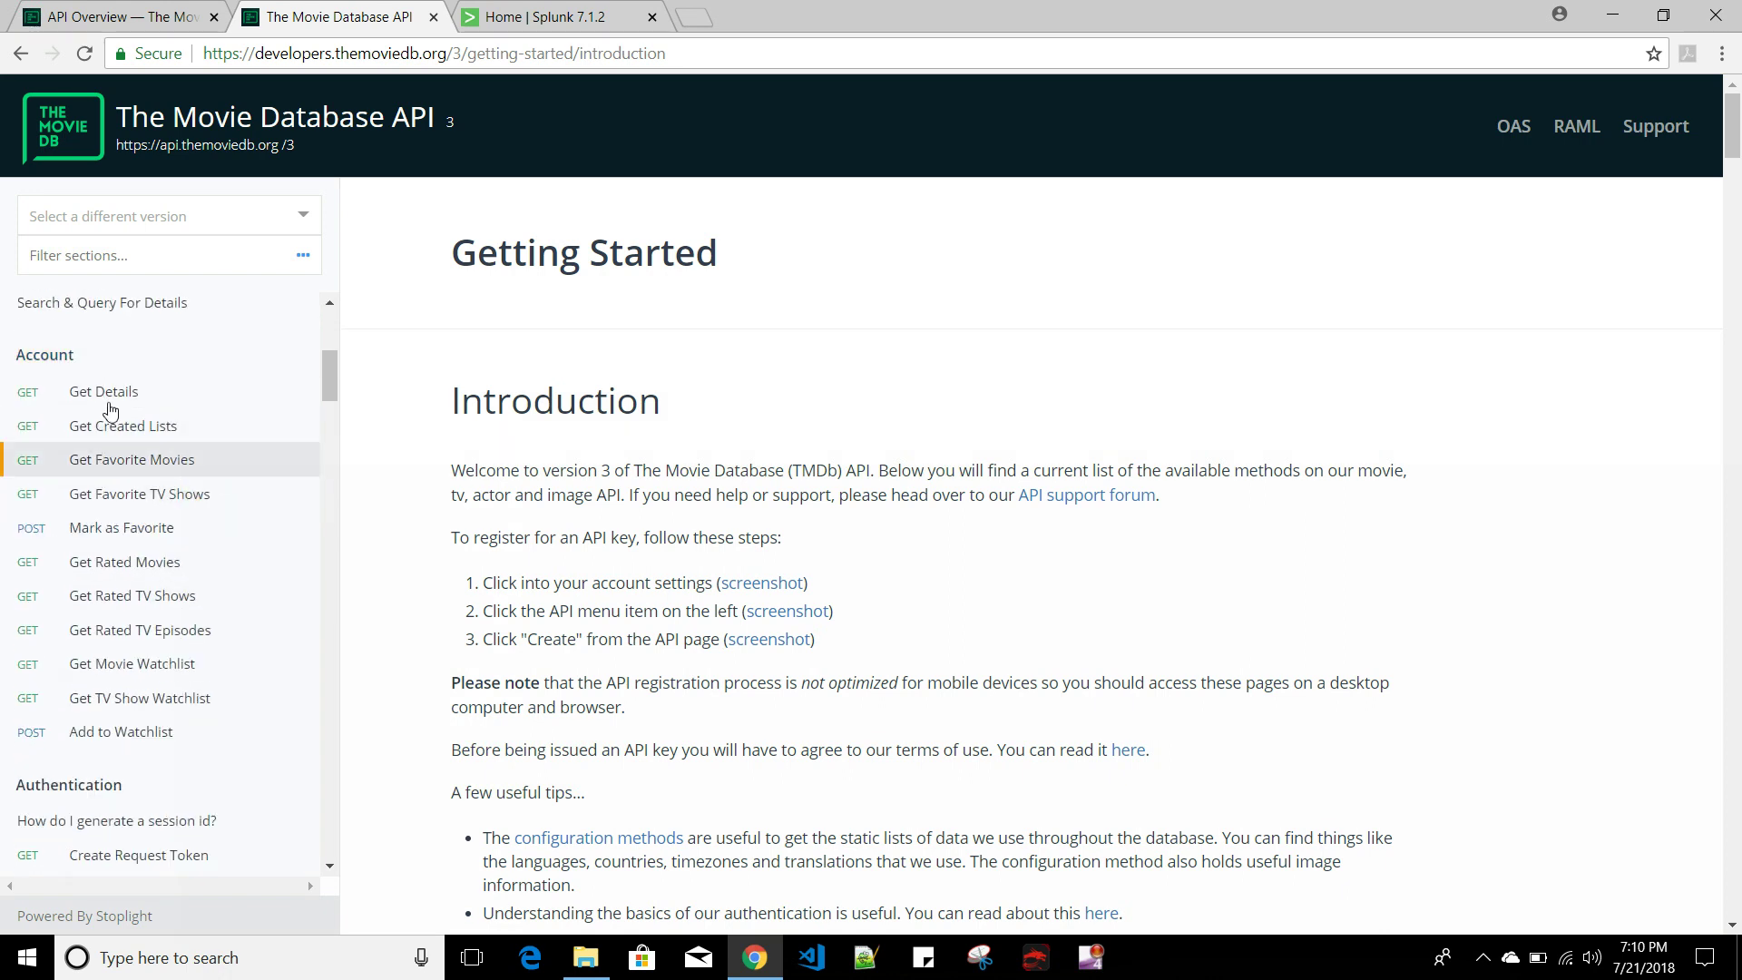
scroll(146, 536, "down", 4)
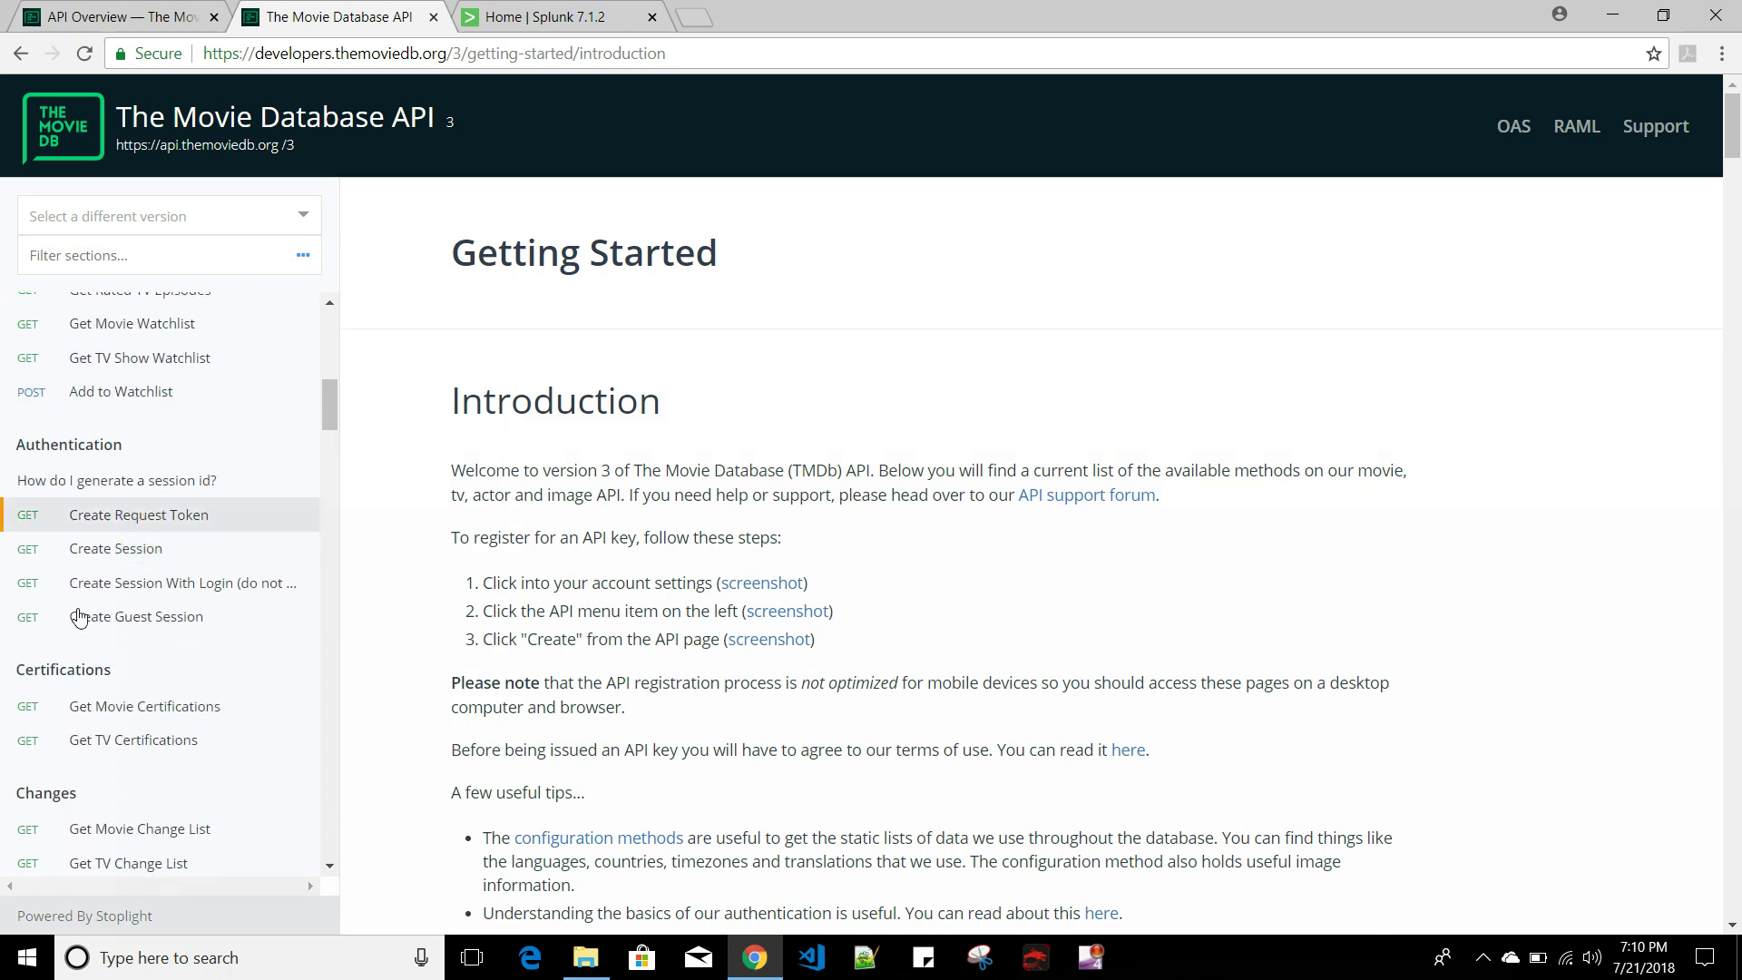
scroll(208, 563, "down", 3)
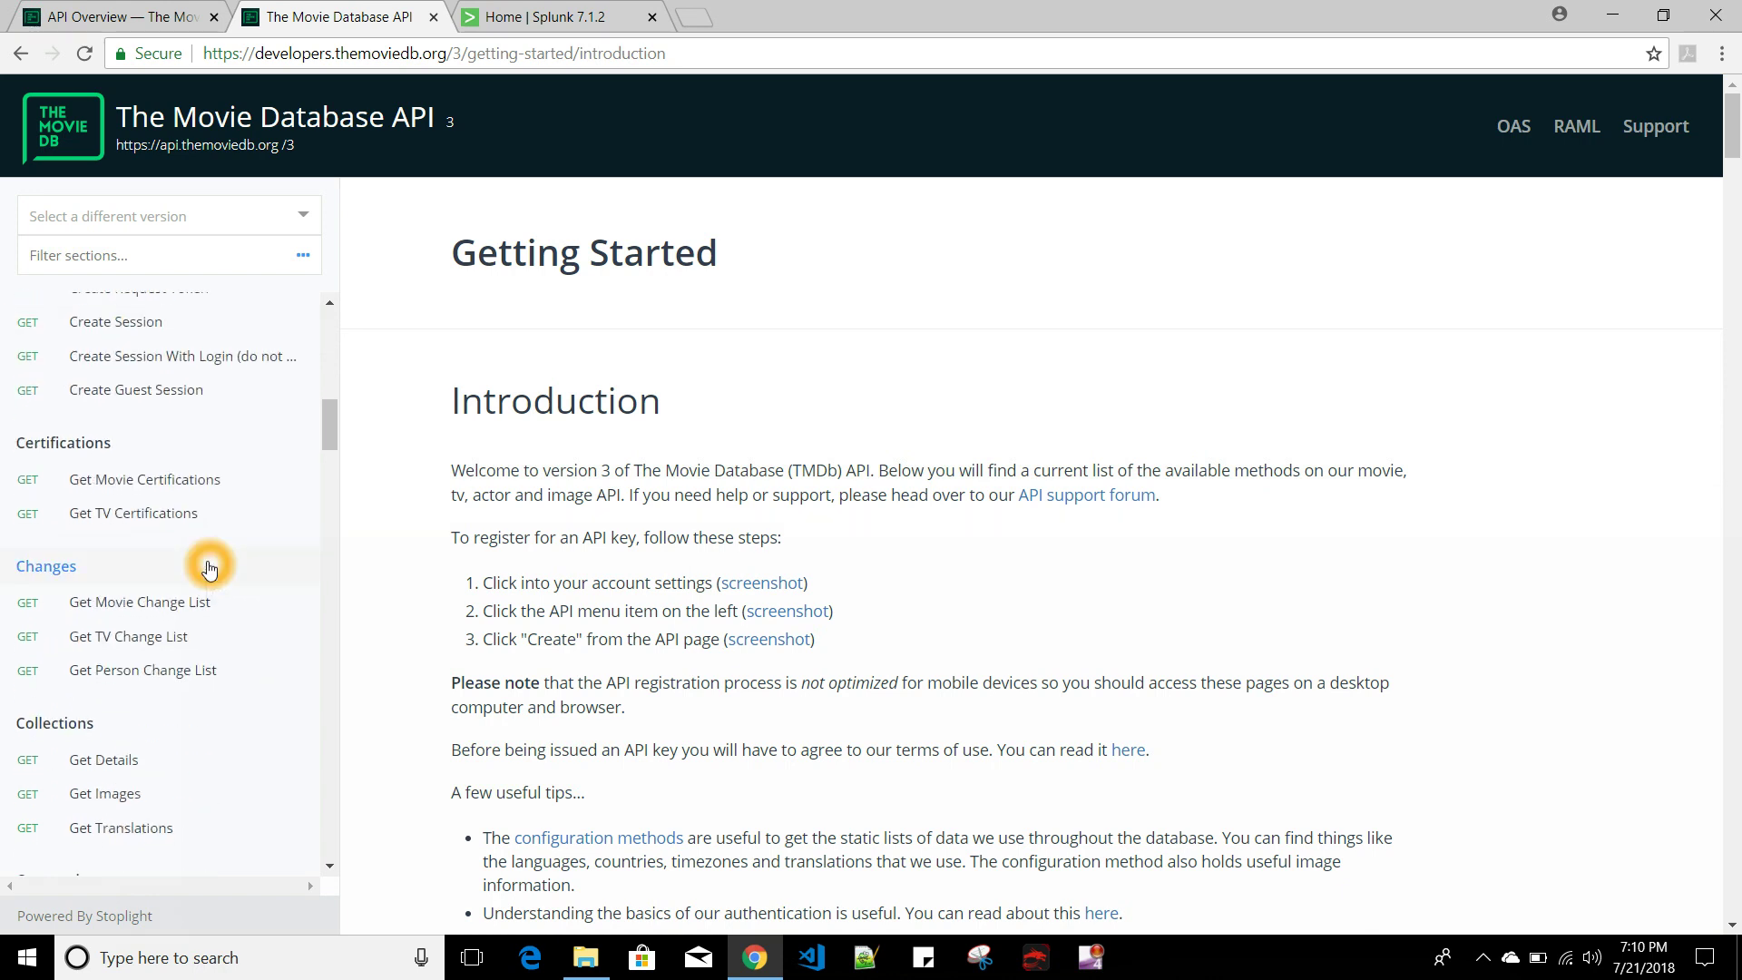
scroll(209, 567, "down", 3)
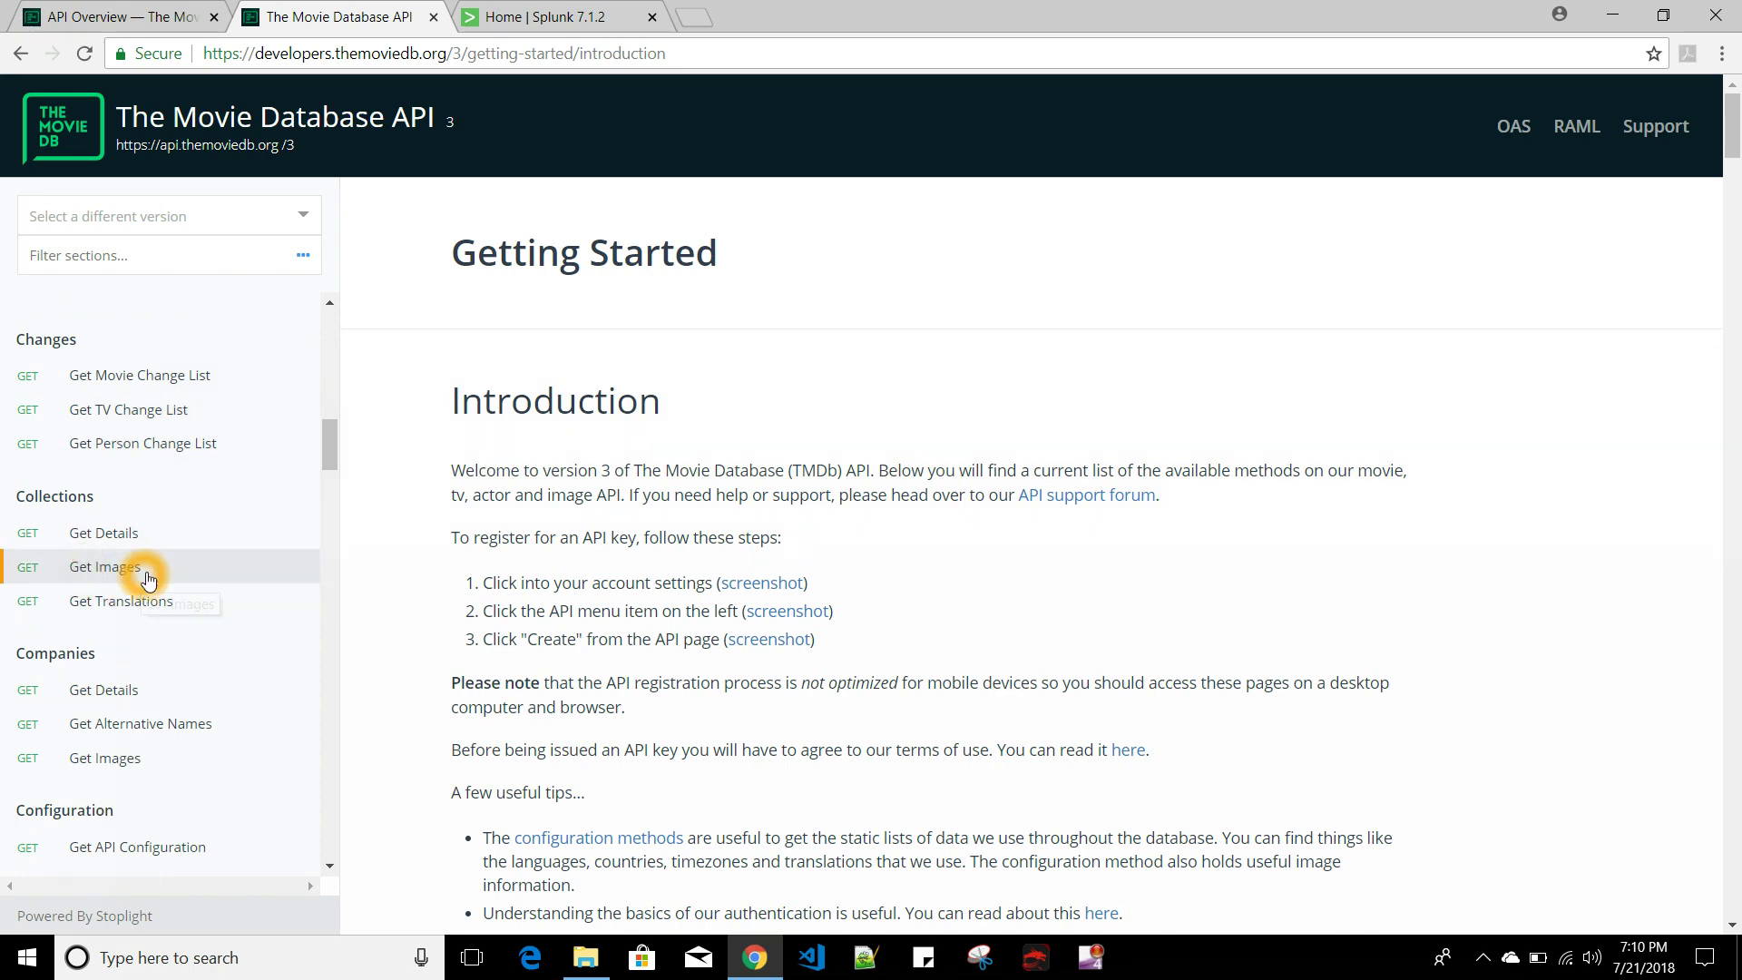
scroll(150, 579, "down", 3)
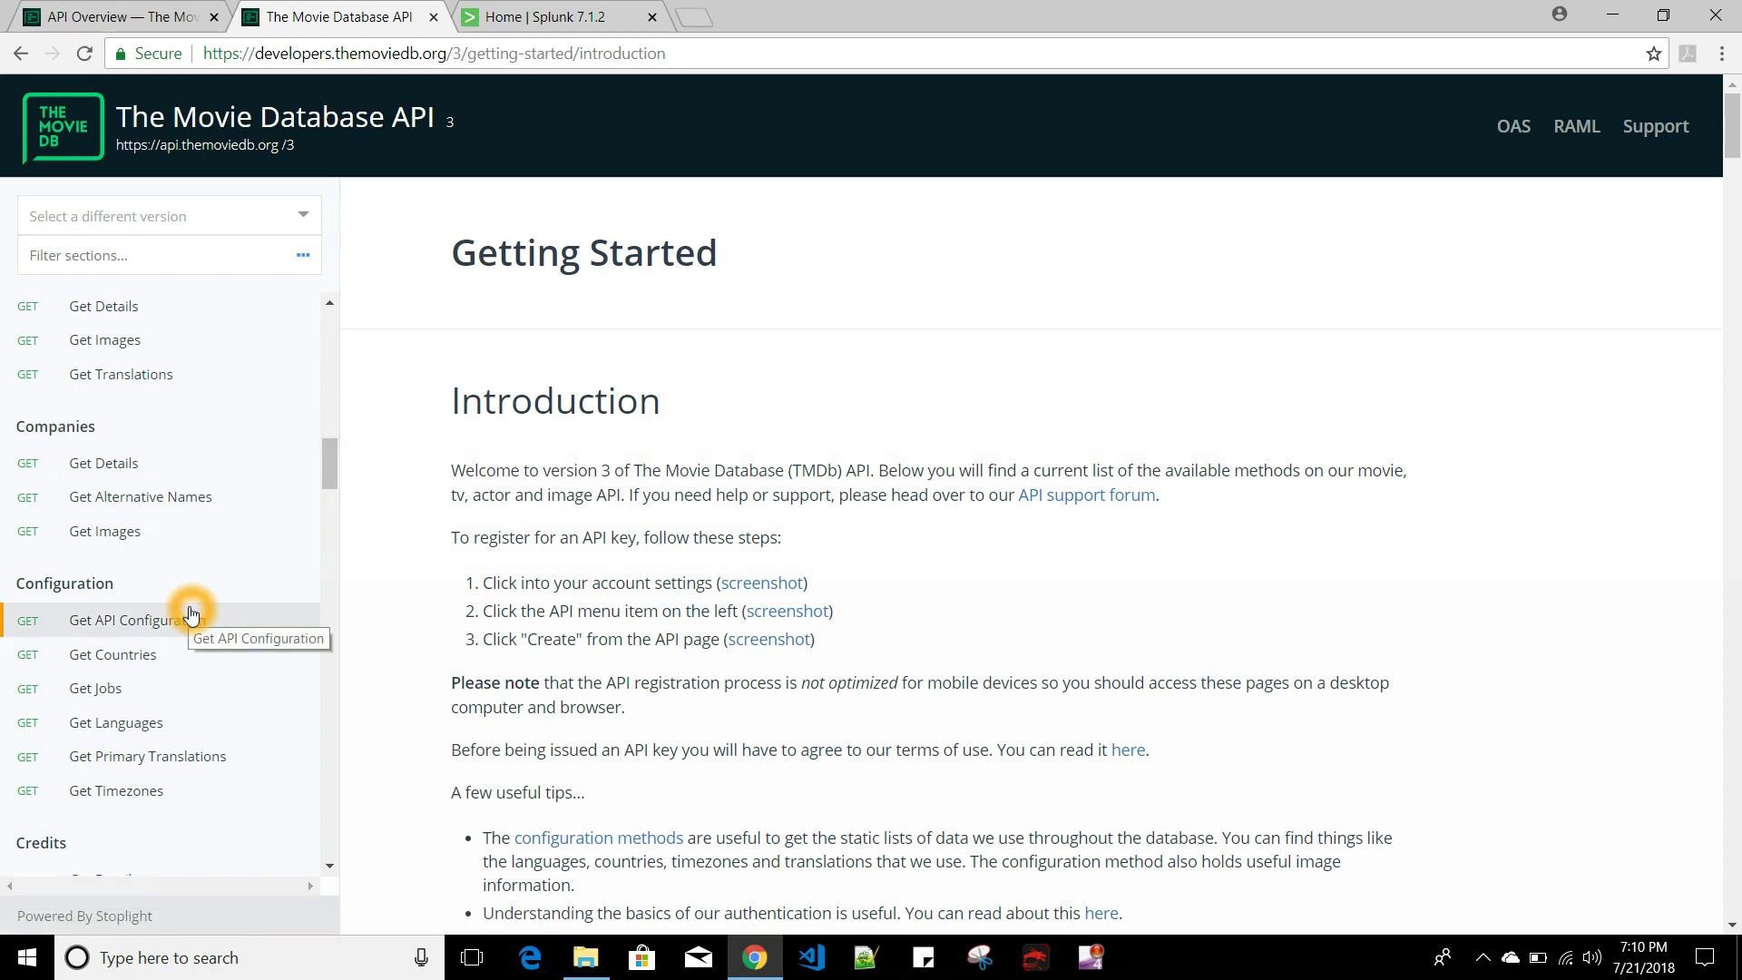
scroll(189, 613, "down", 1)
scroll(191, 607, "down", 2)
scroll(200, 596, "down", 3)
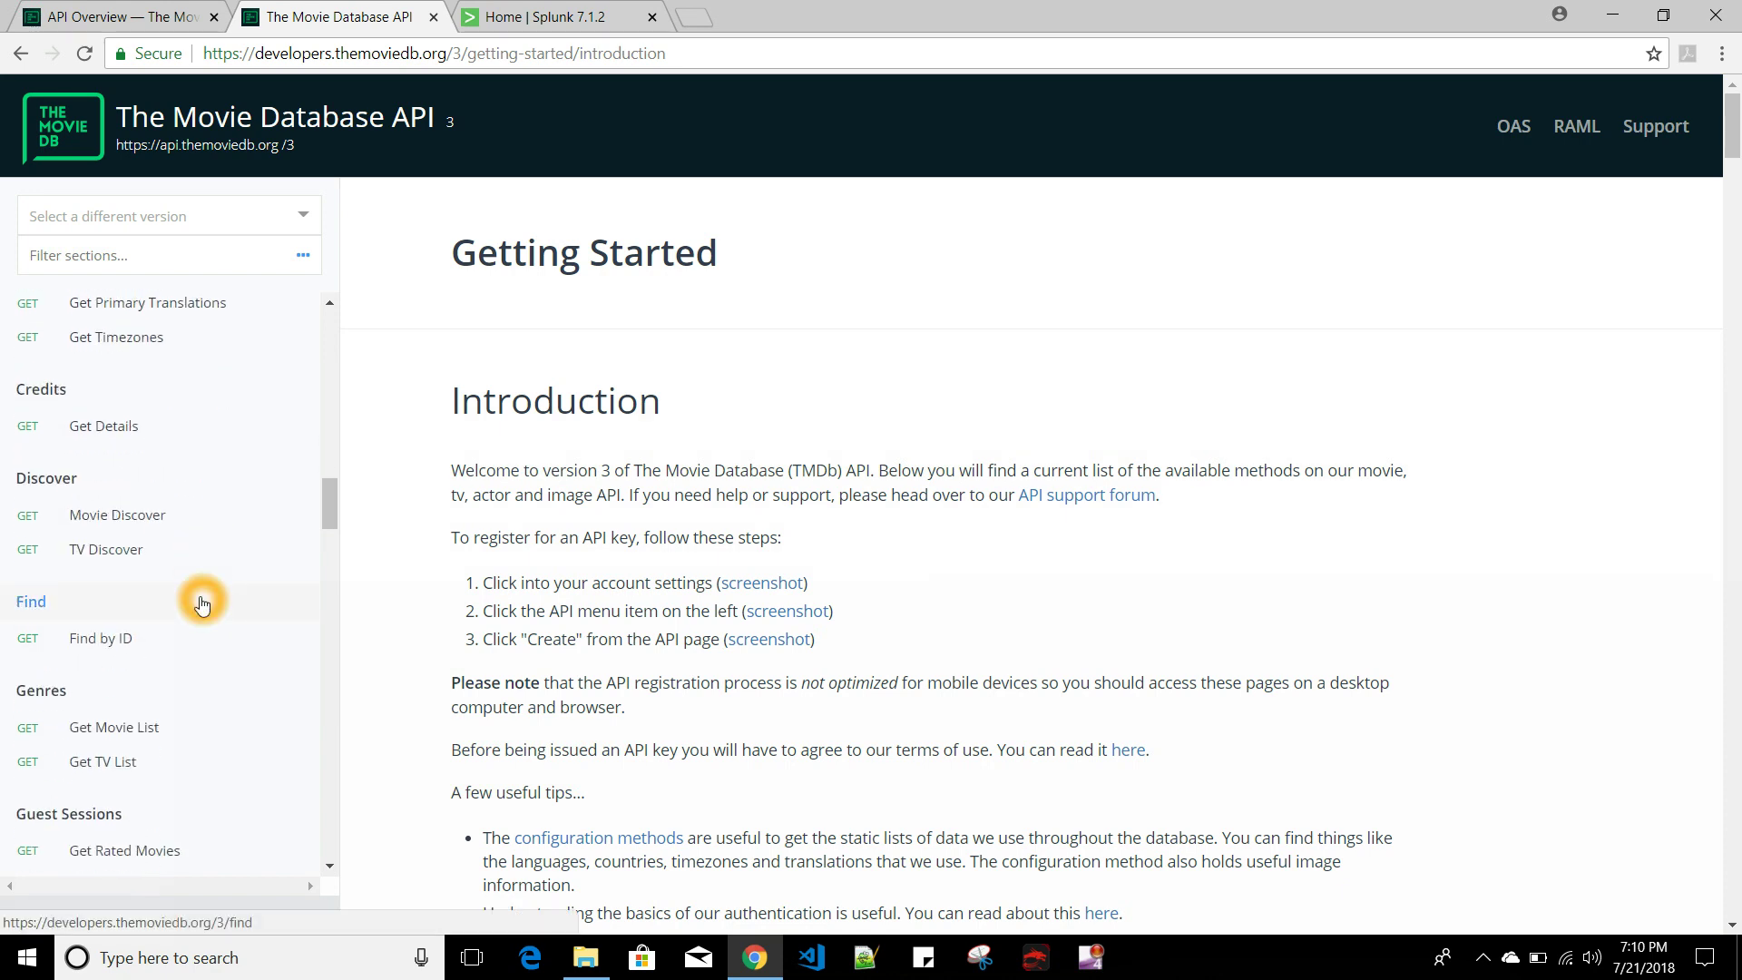
scroll(201, 604, "down", 1)
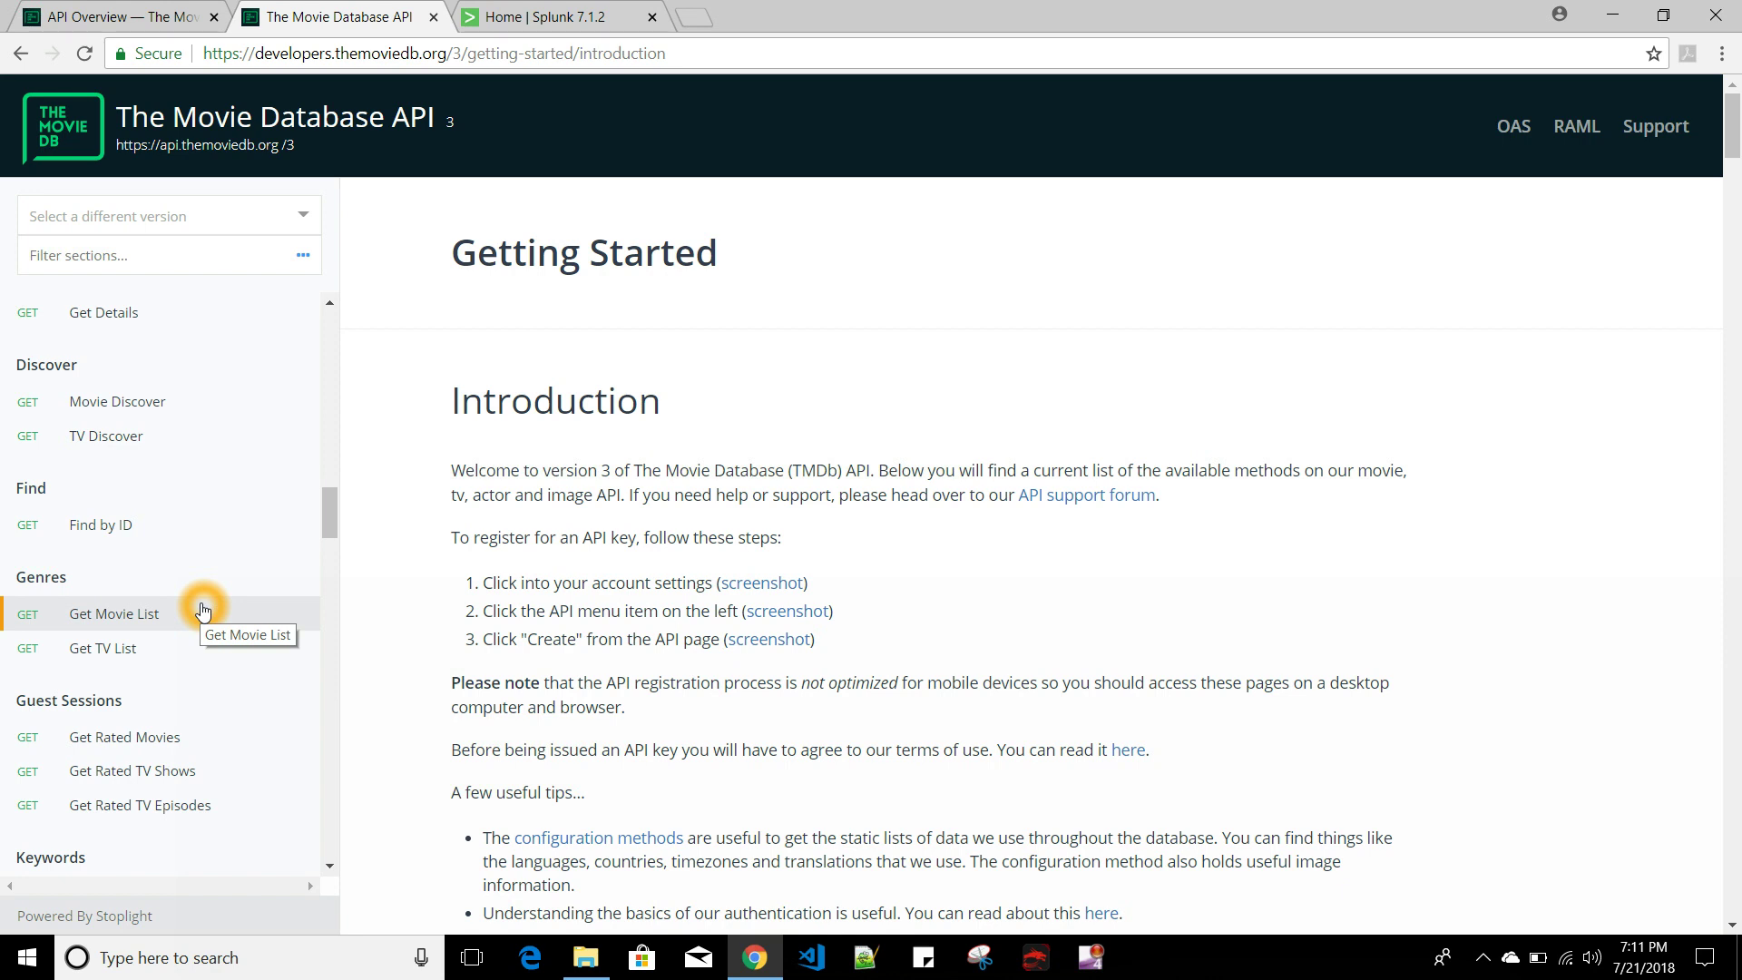
scroll(132, 658, "down", 5)
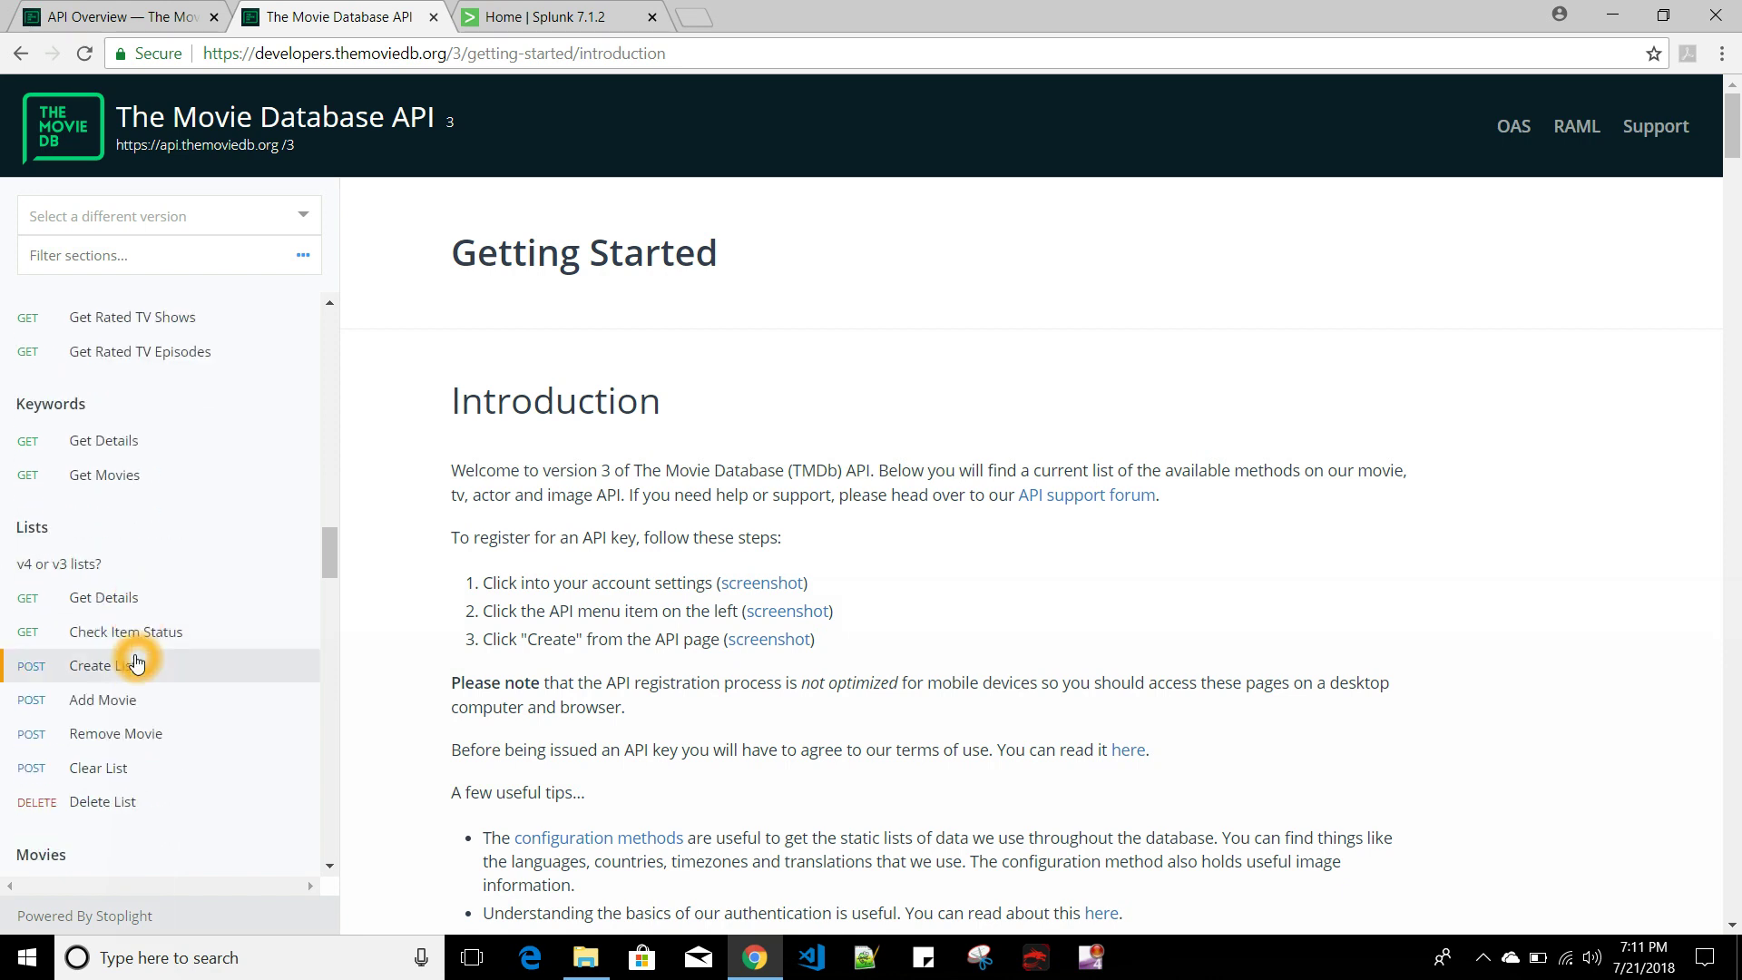
scroll(136, 665, "down", 6)
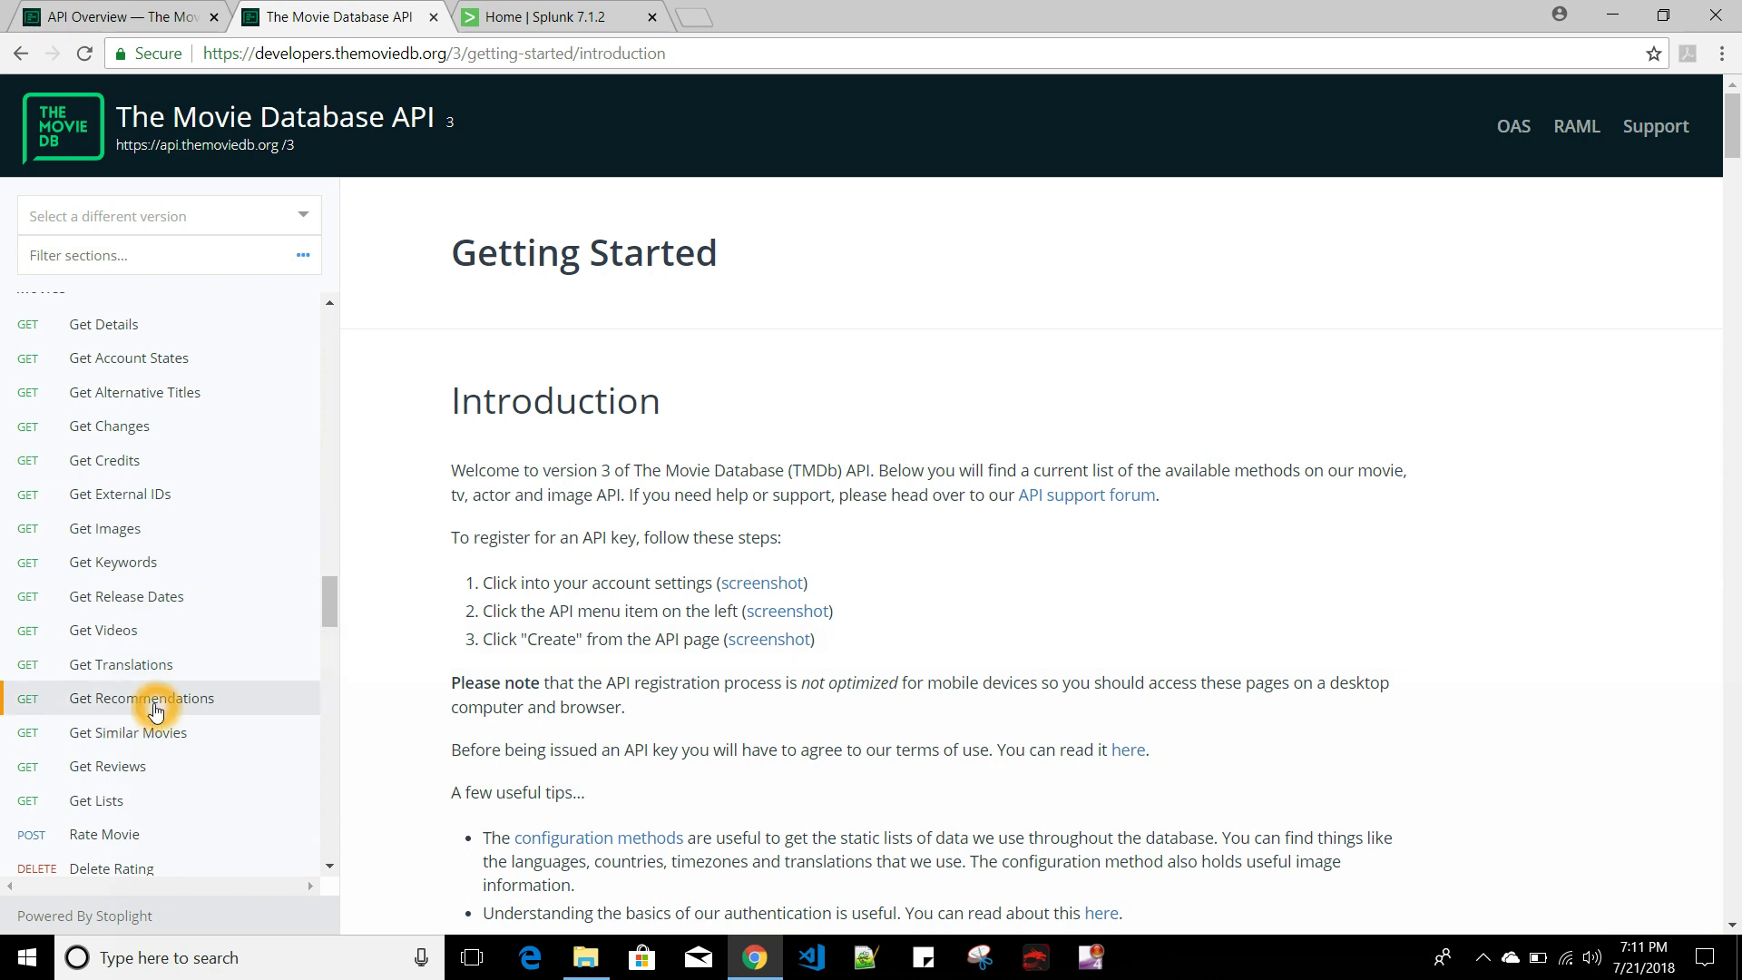
- Highlight the account's API key on TMDb's profile API settings page, then return to Splunk home
left_click(115, 13)
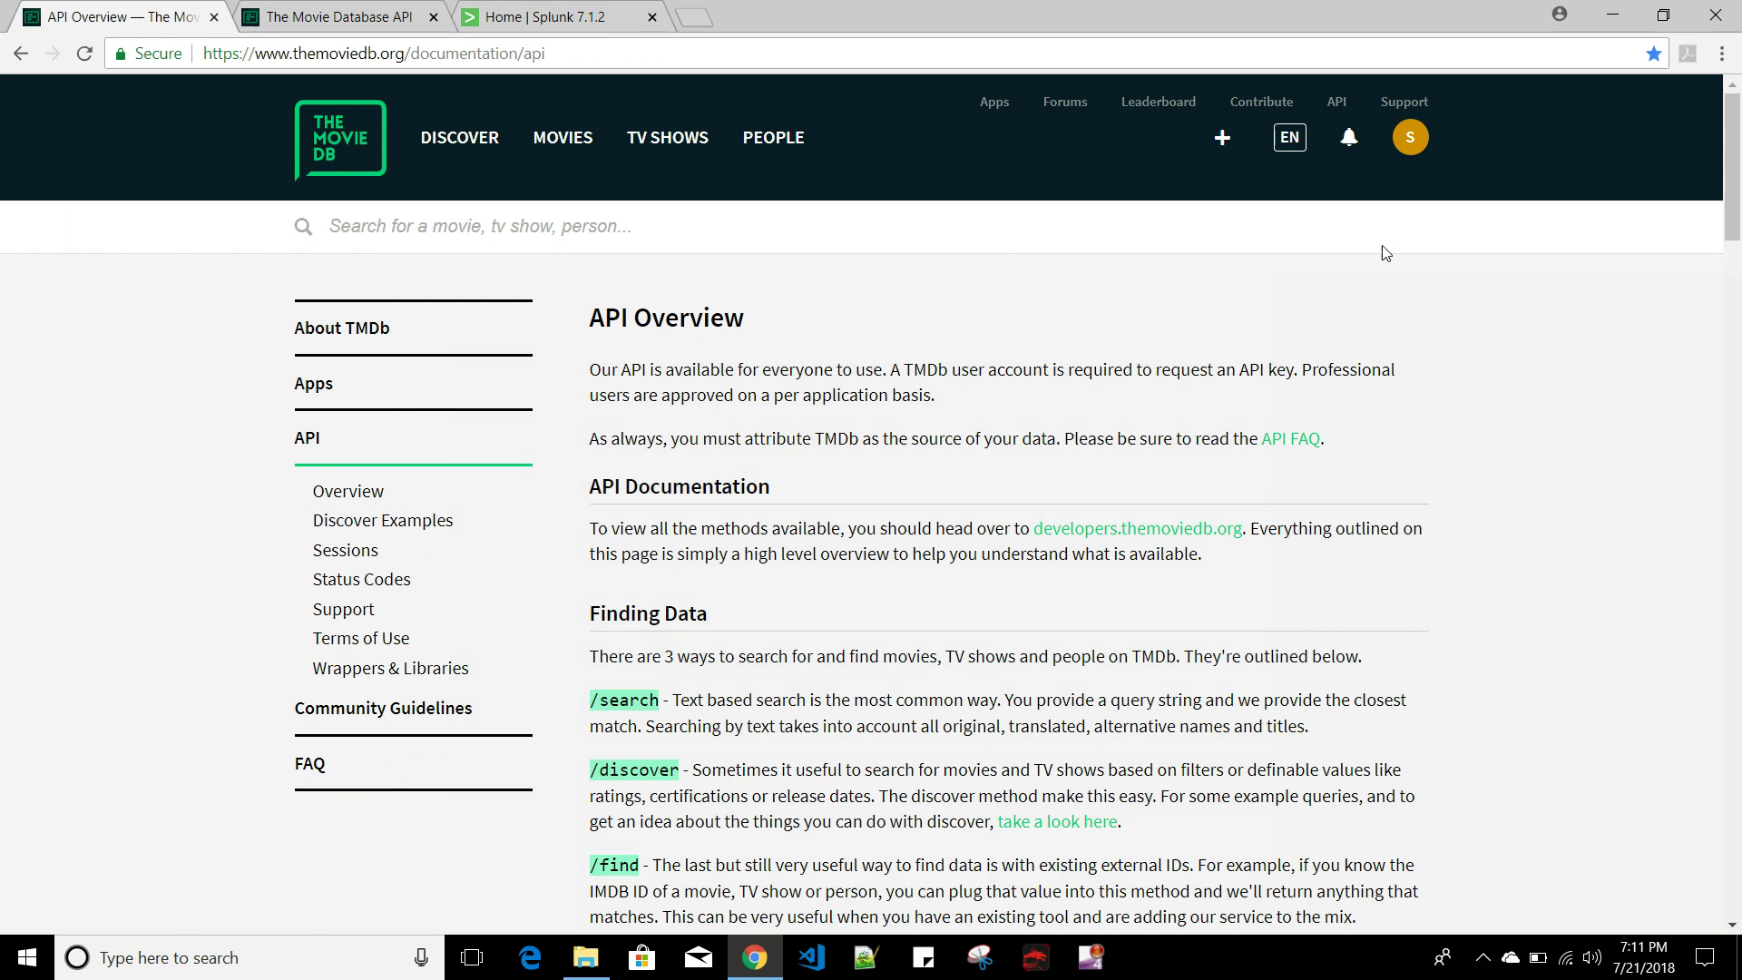
left_click(1410, 141)
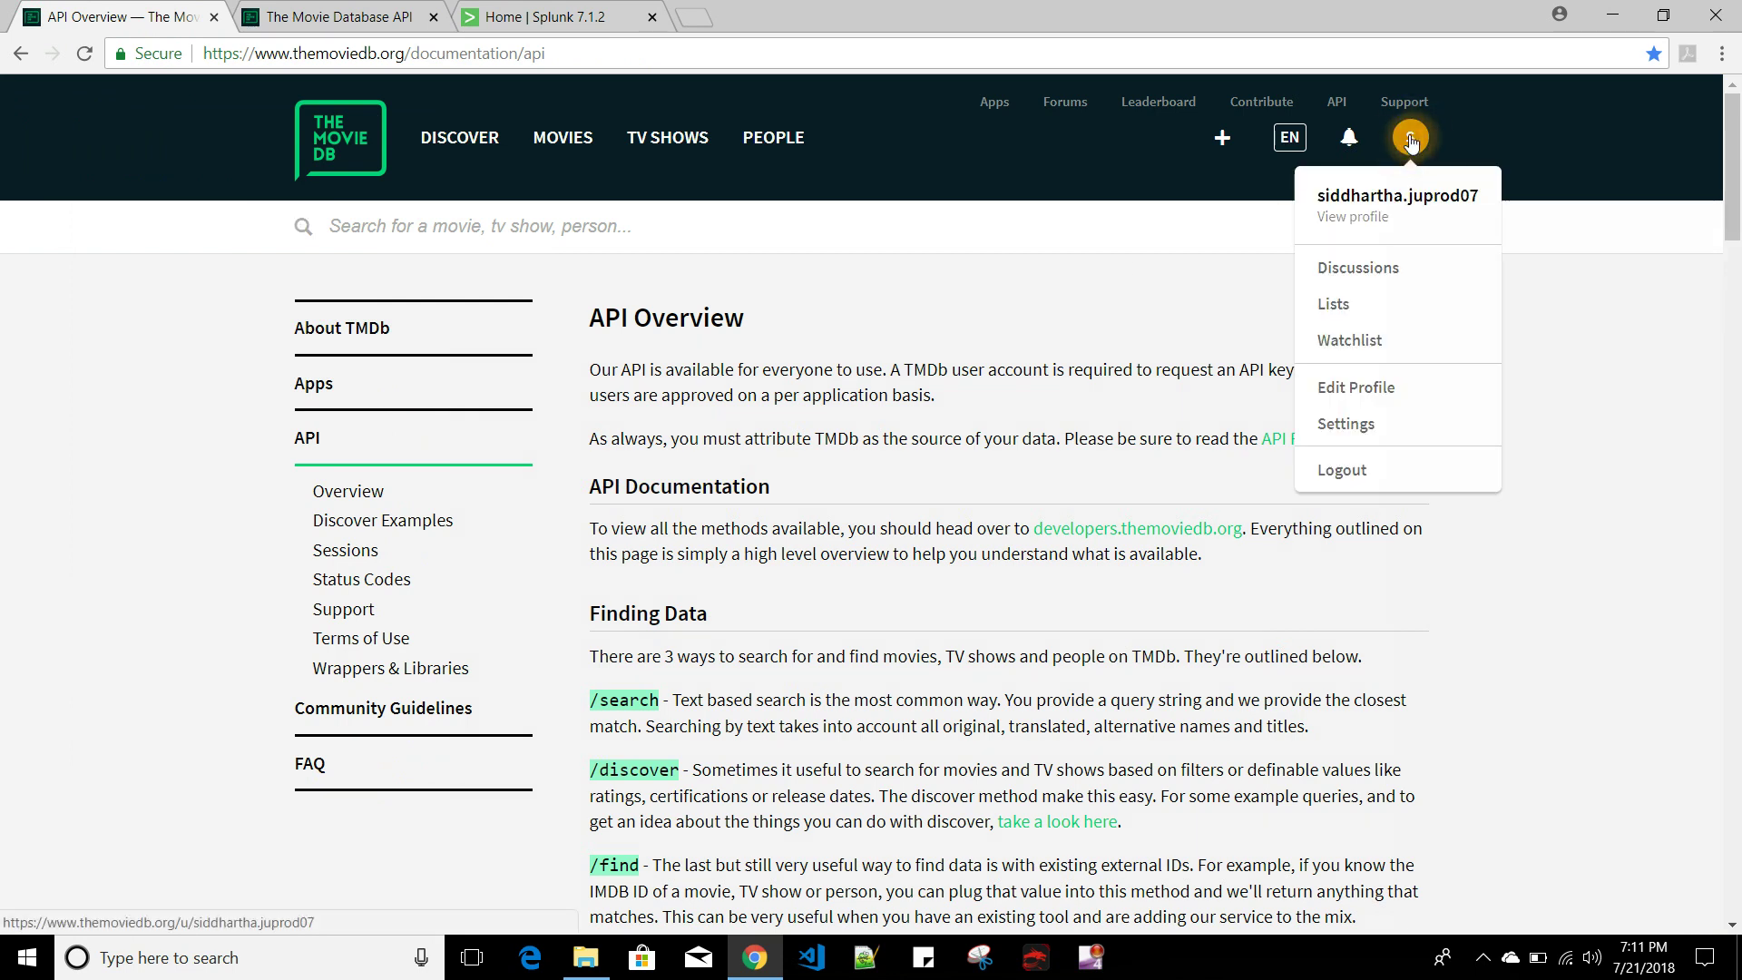
left_click(1375, 388)
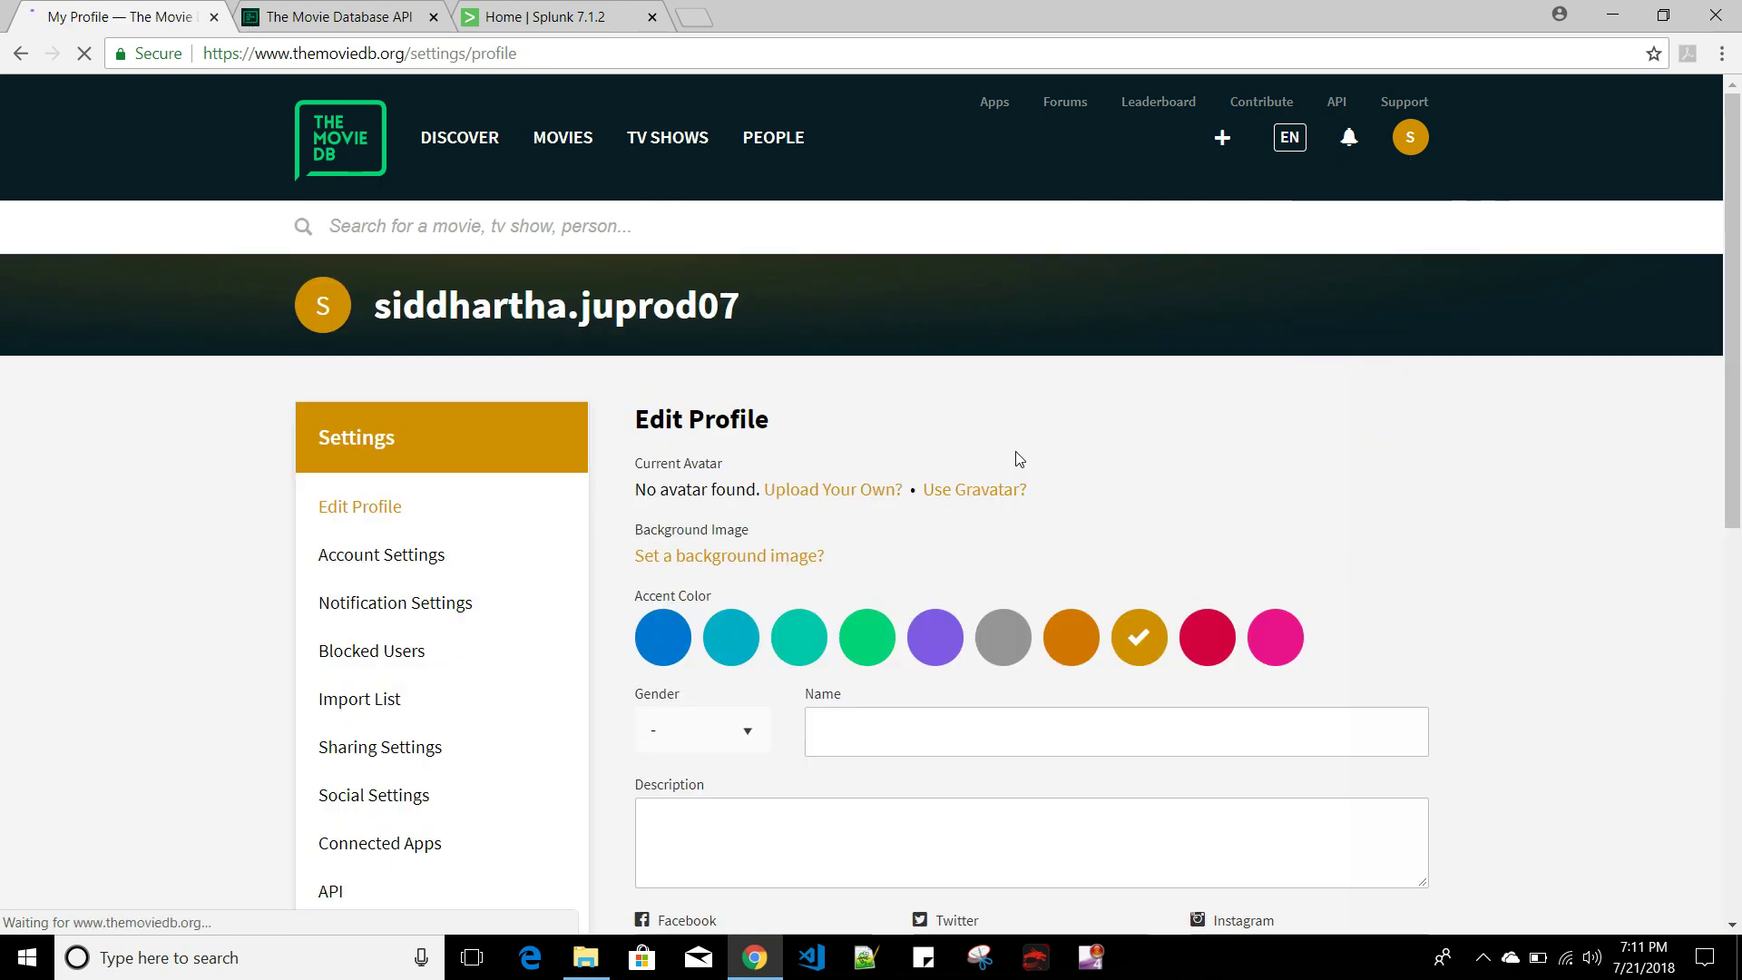
scroll(167, 498, "down", 3)
left_click(329, 670)
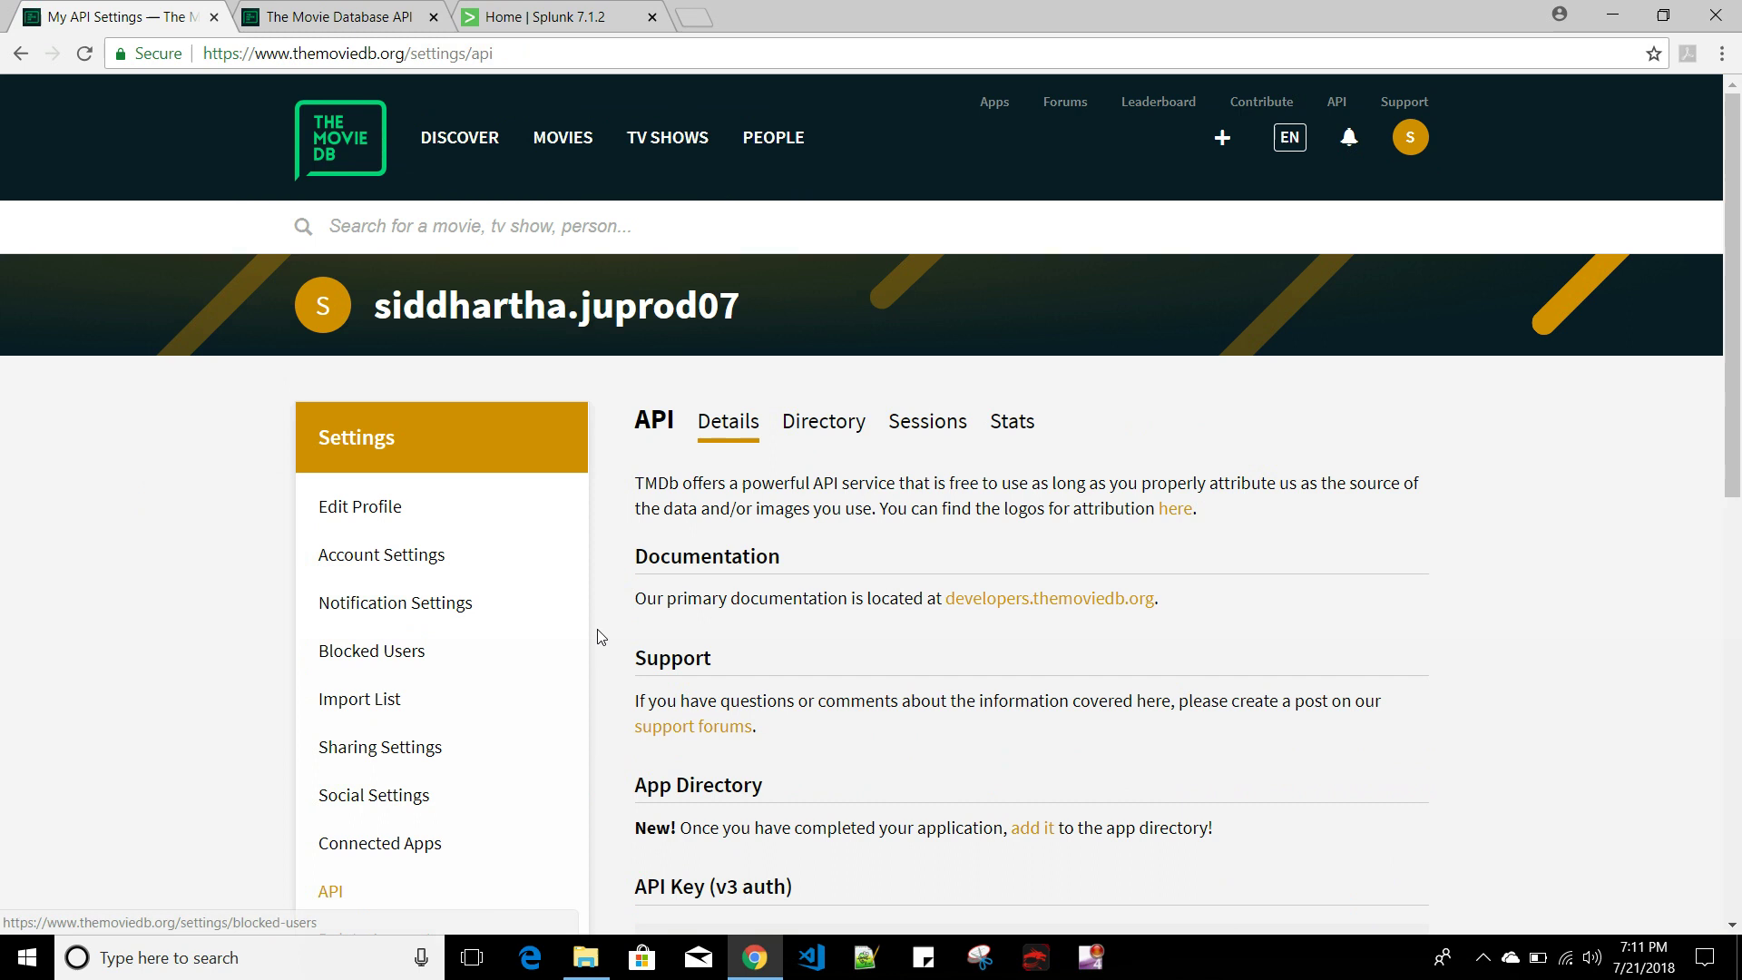
scroll(719, 610, "down", 6)
left_click(835, 376)
scroll(498, 546, "up", 6)
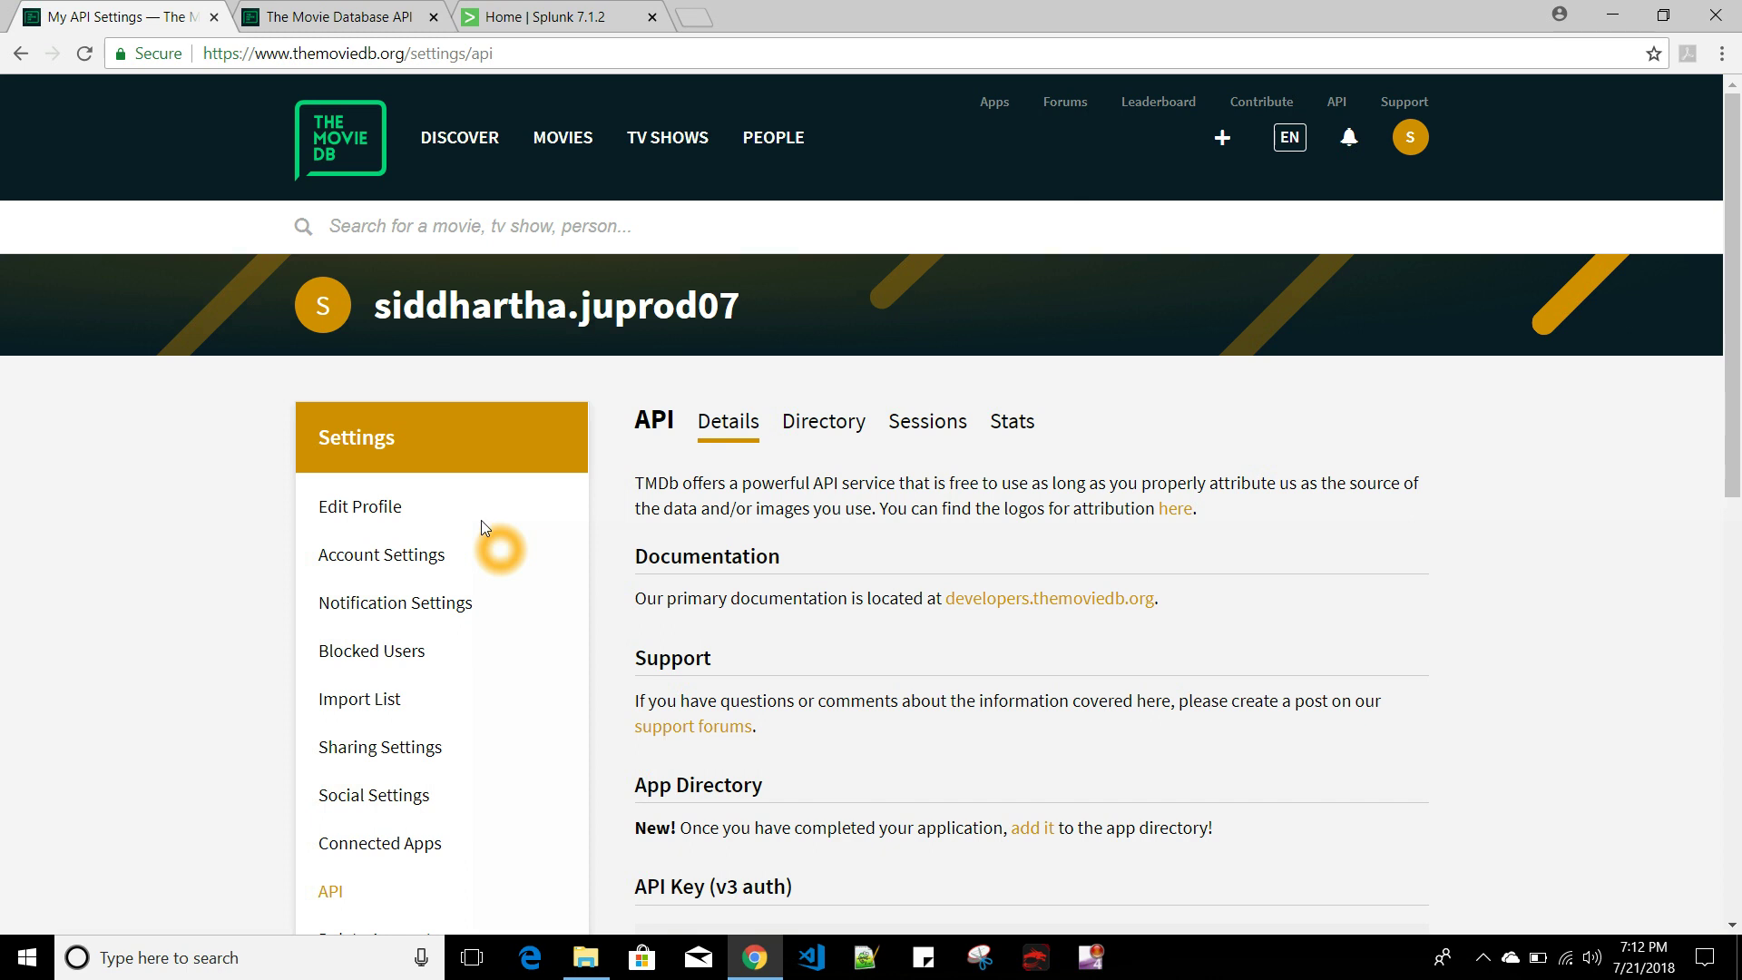
left_click(548, 19)
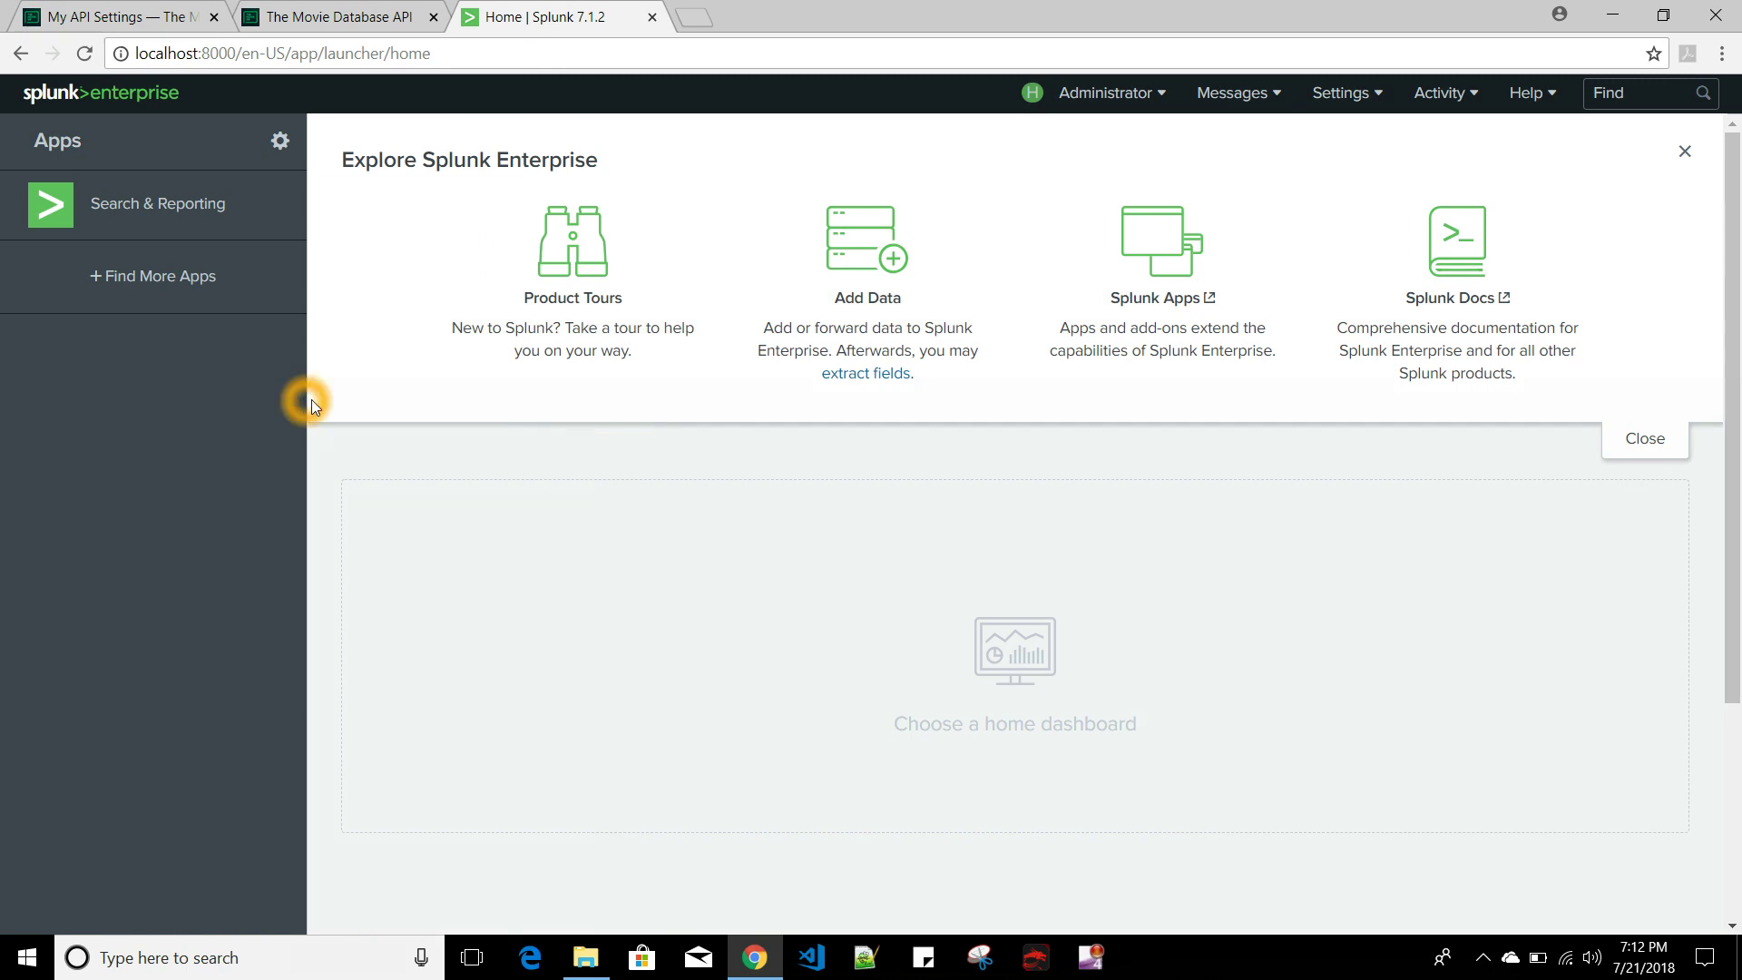
- Start creating a new Splunk app with the name TMDB
left_click(280, 142)
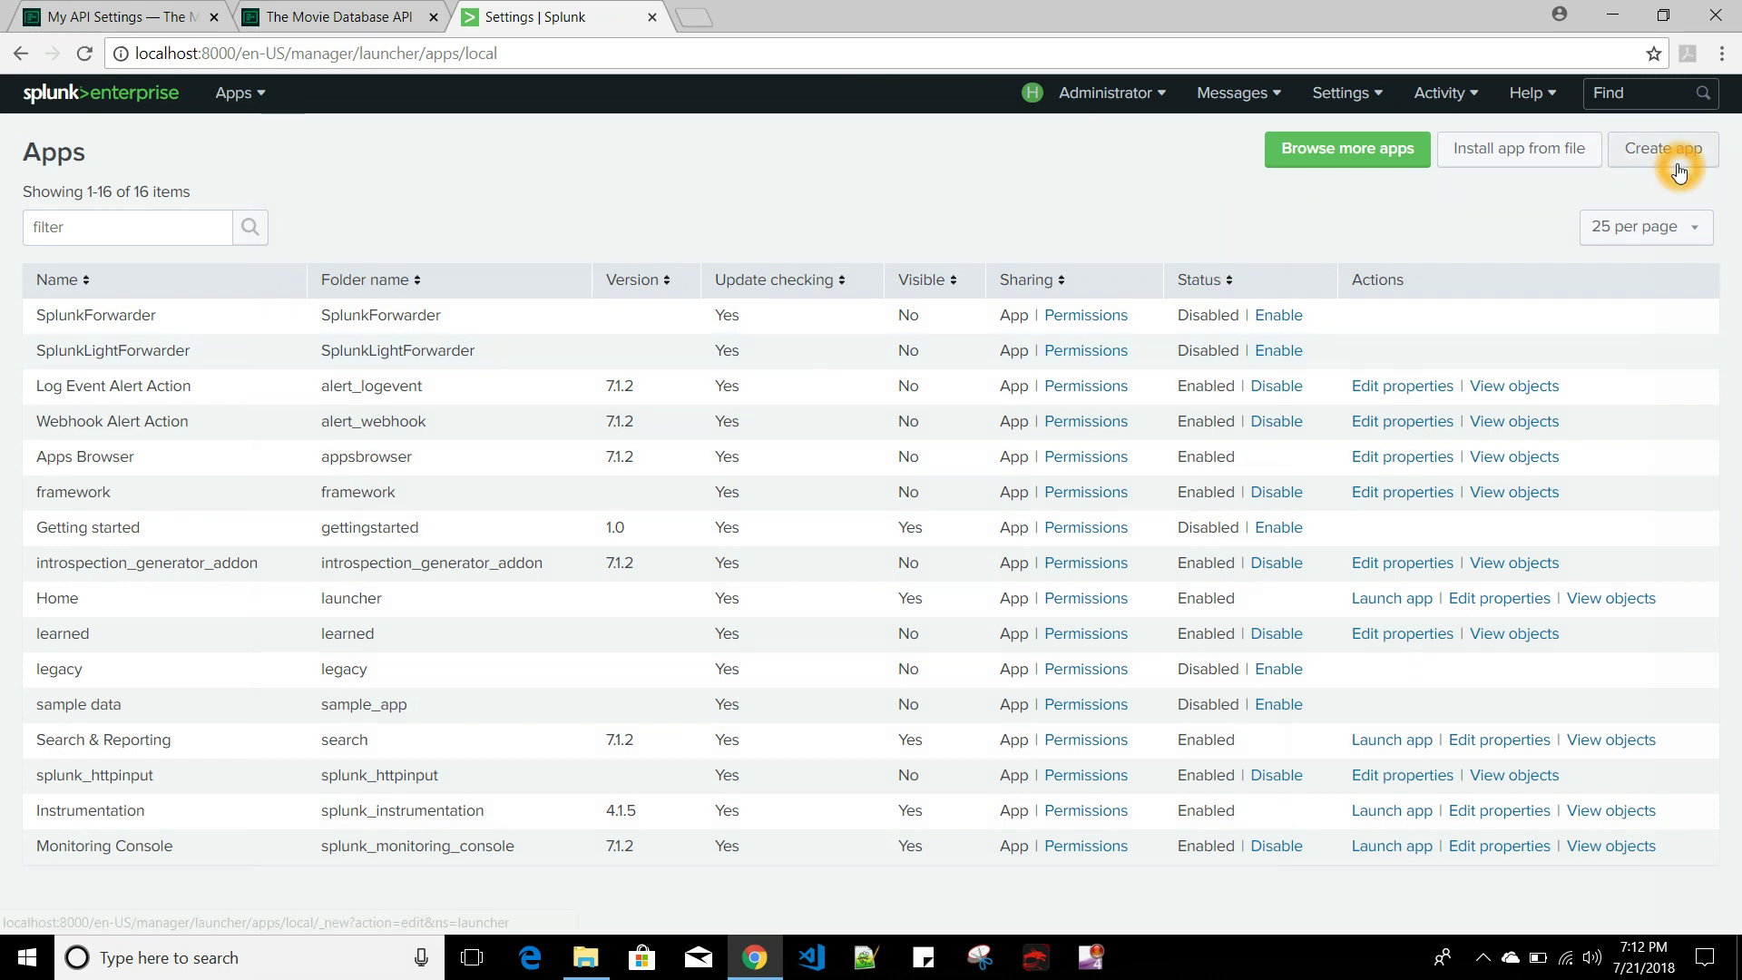
left_click(1679, 170)
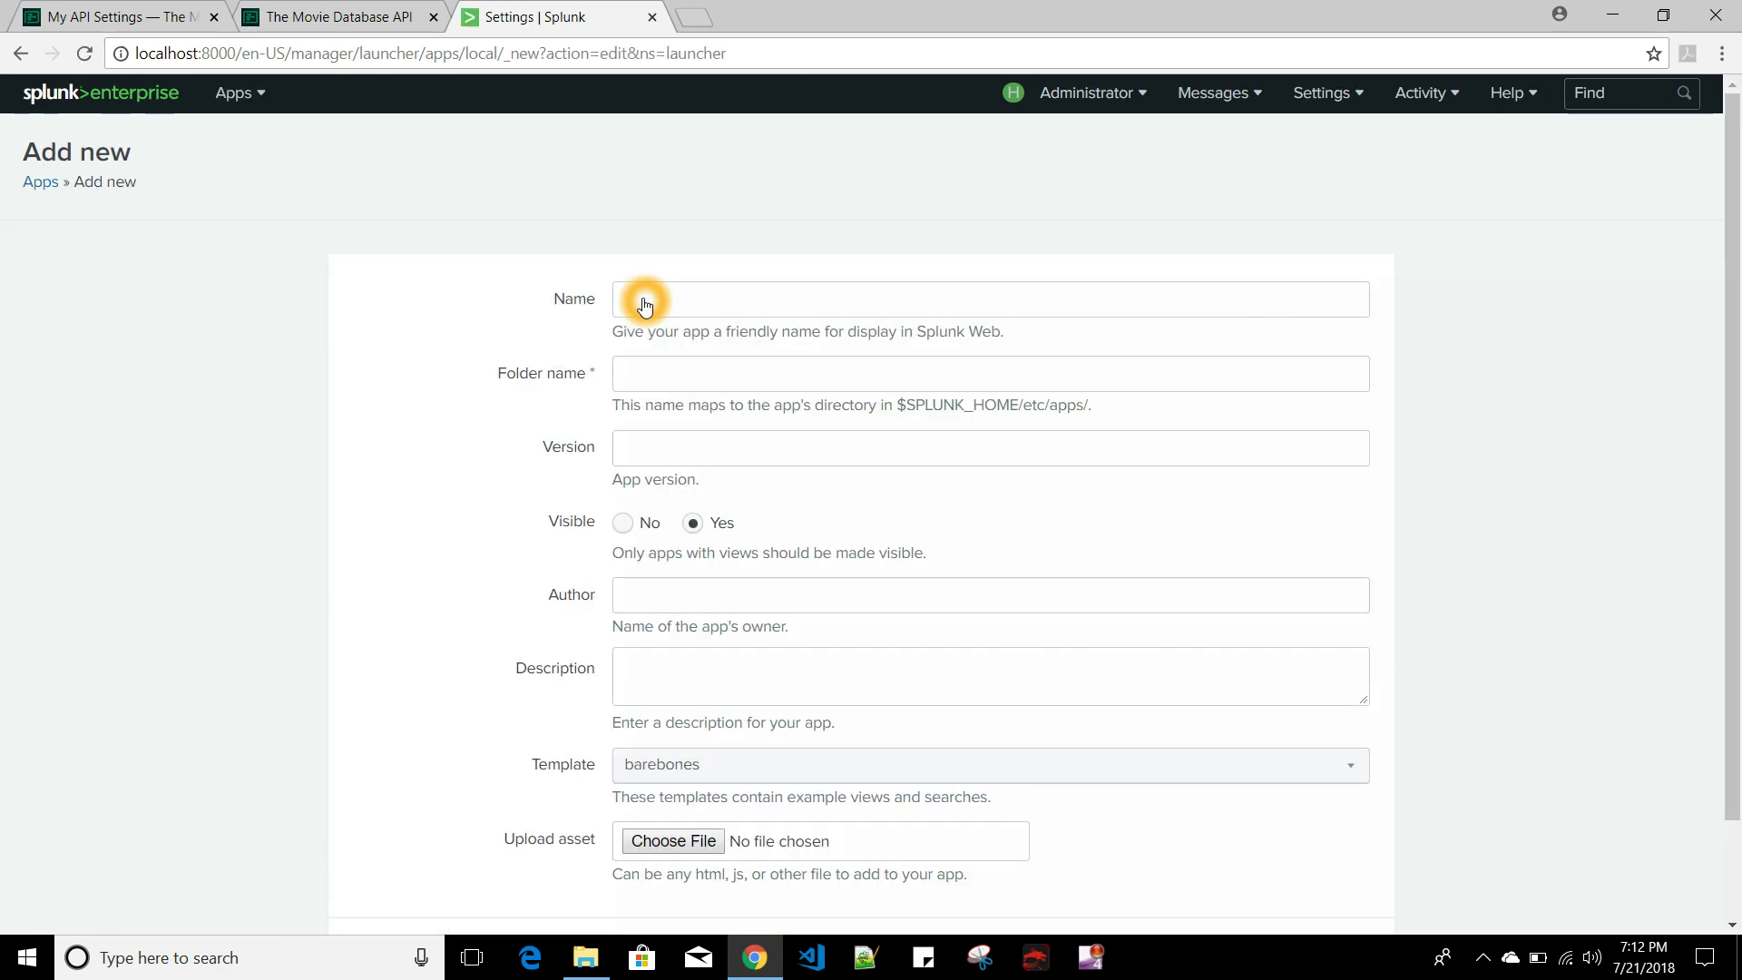
left_click(657, 302)
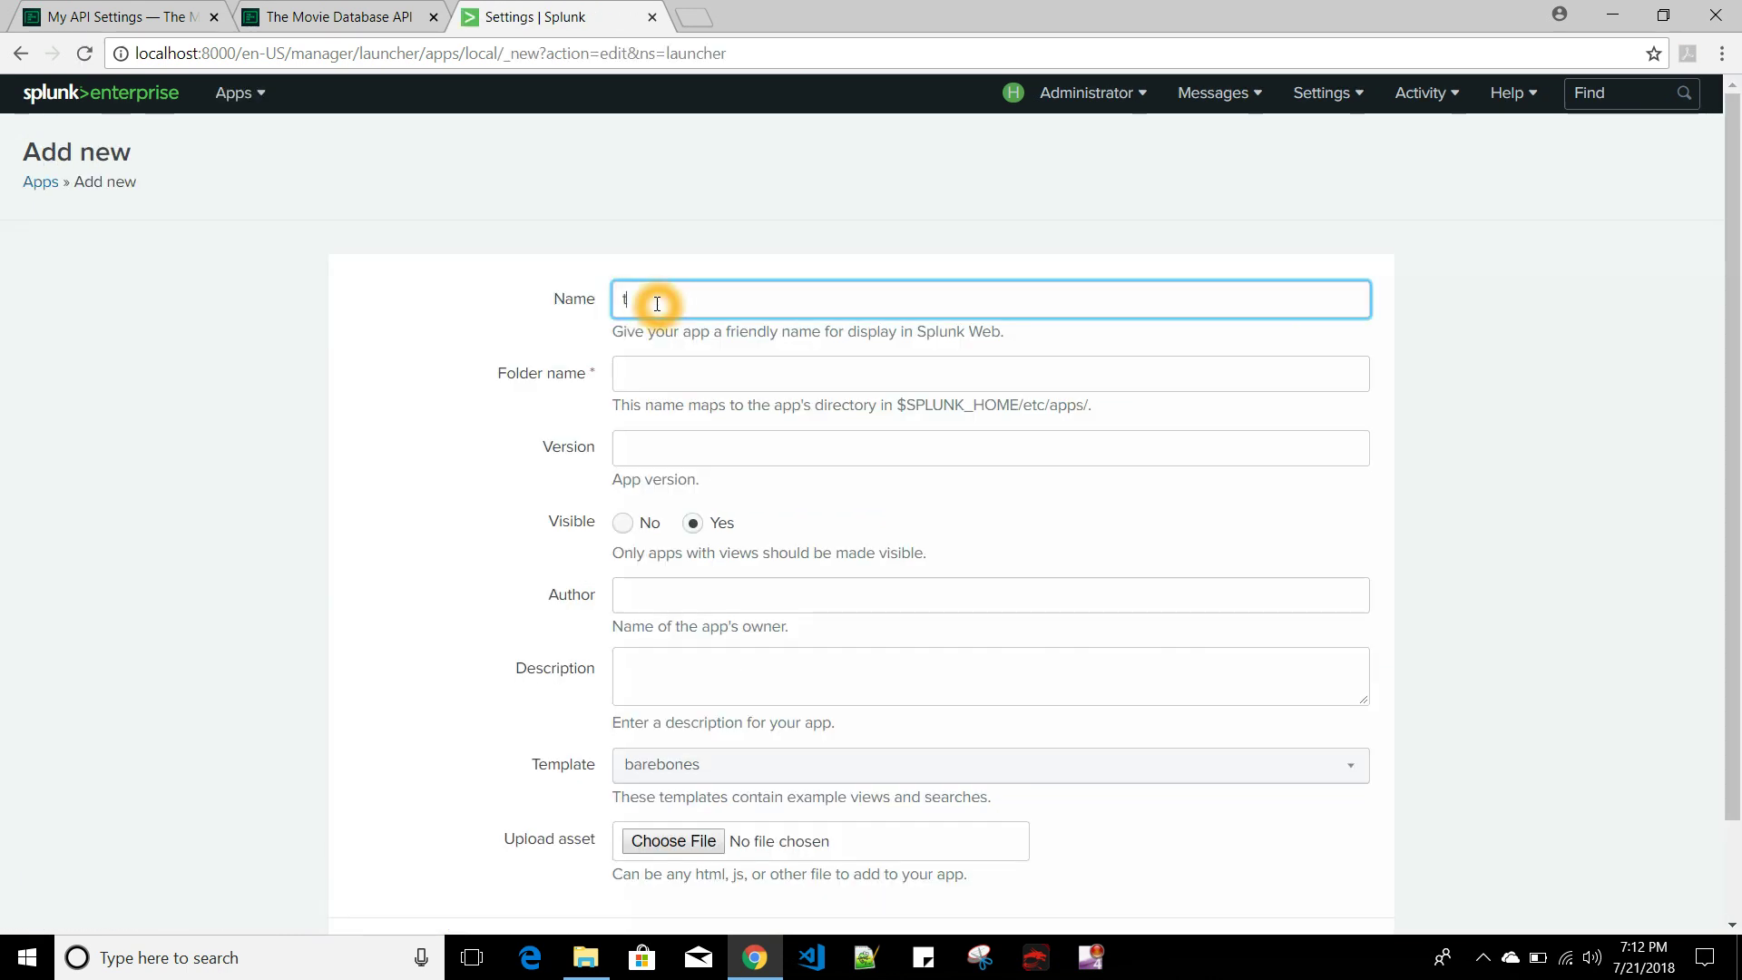
type("tmdb")
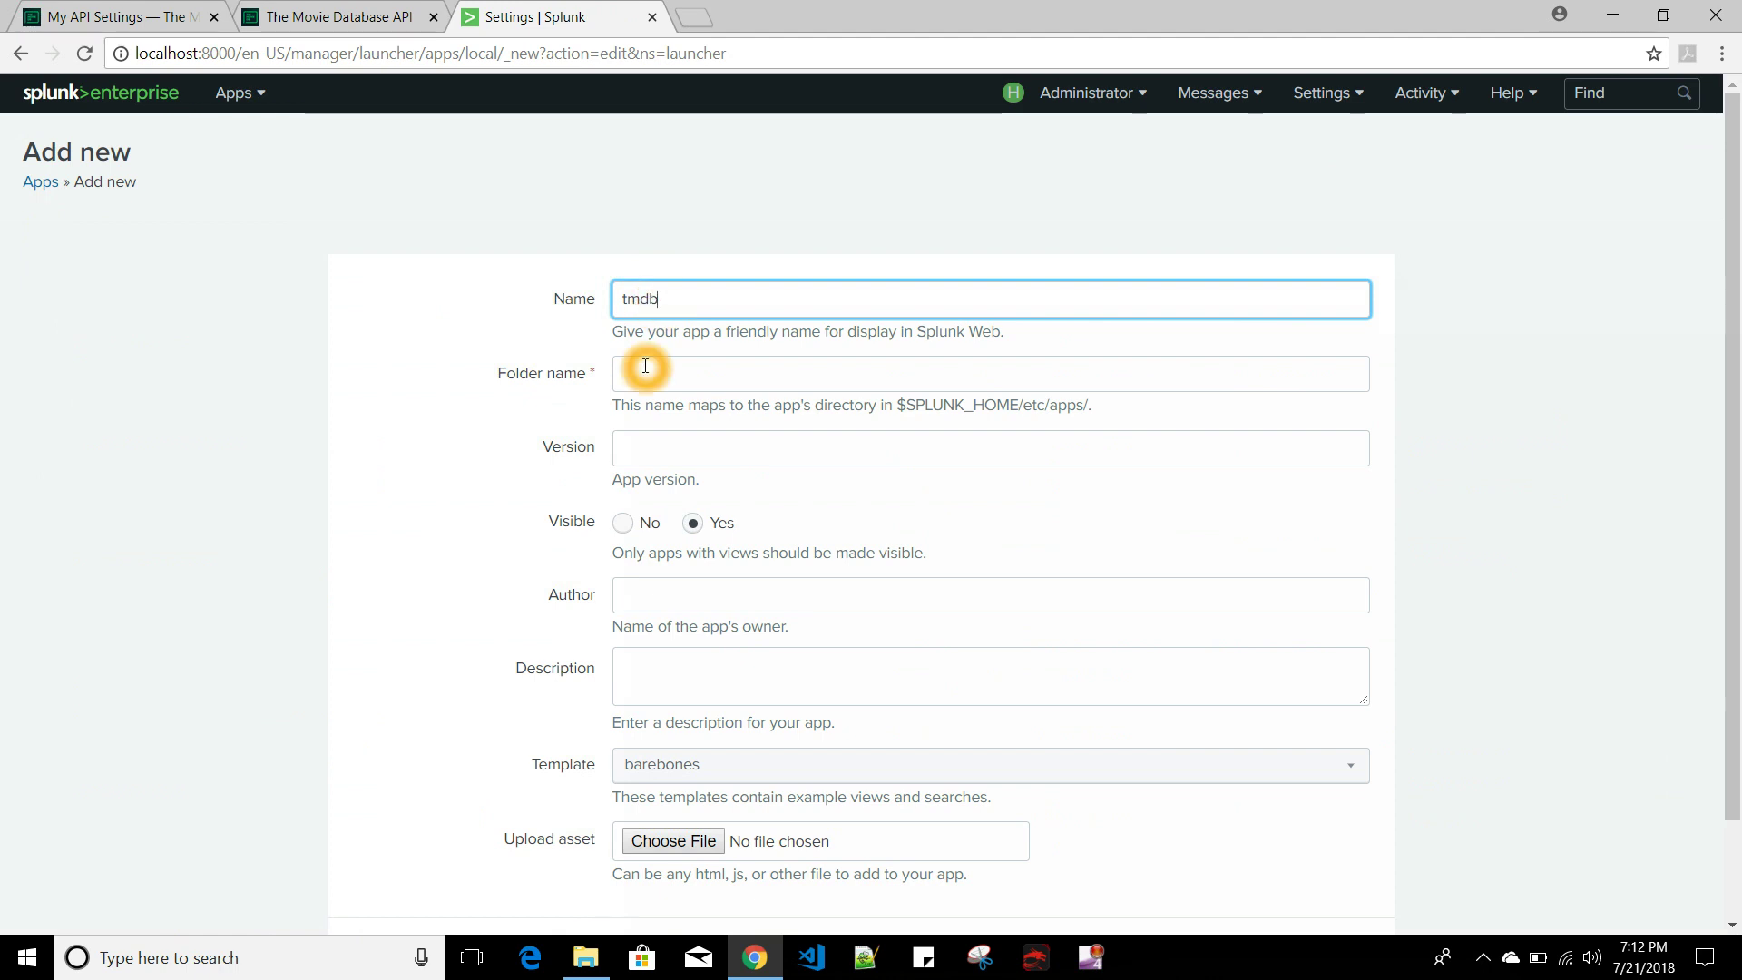
left_click_drag(672, 300, 536, 299)
type("TMDB")
- Give it folder tmdb, version 1.0.0, an author and description 'The movie database', and save
left_click(679, 367)
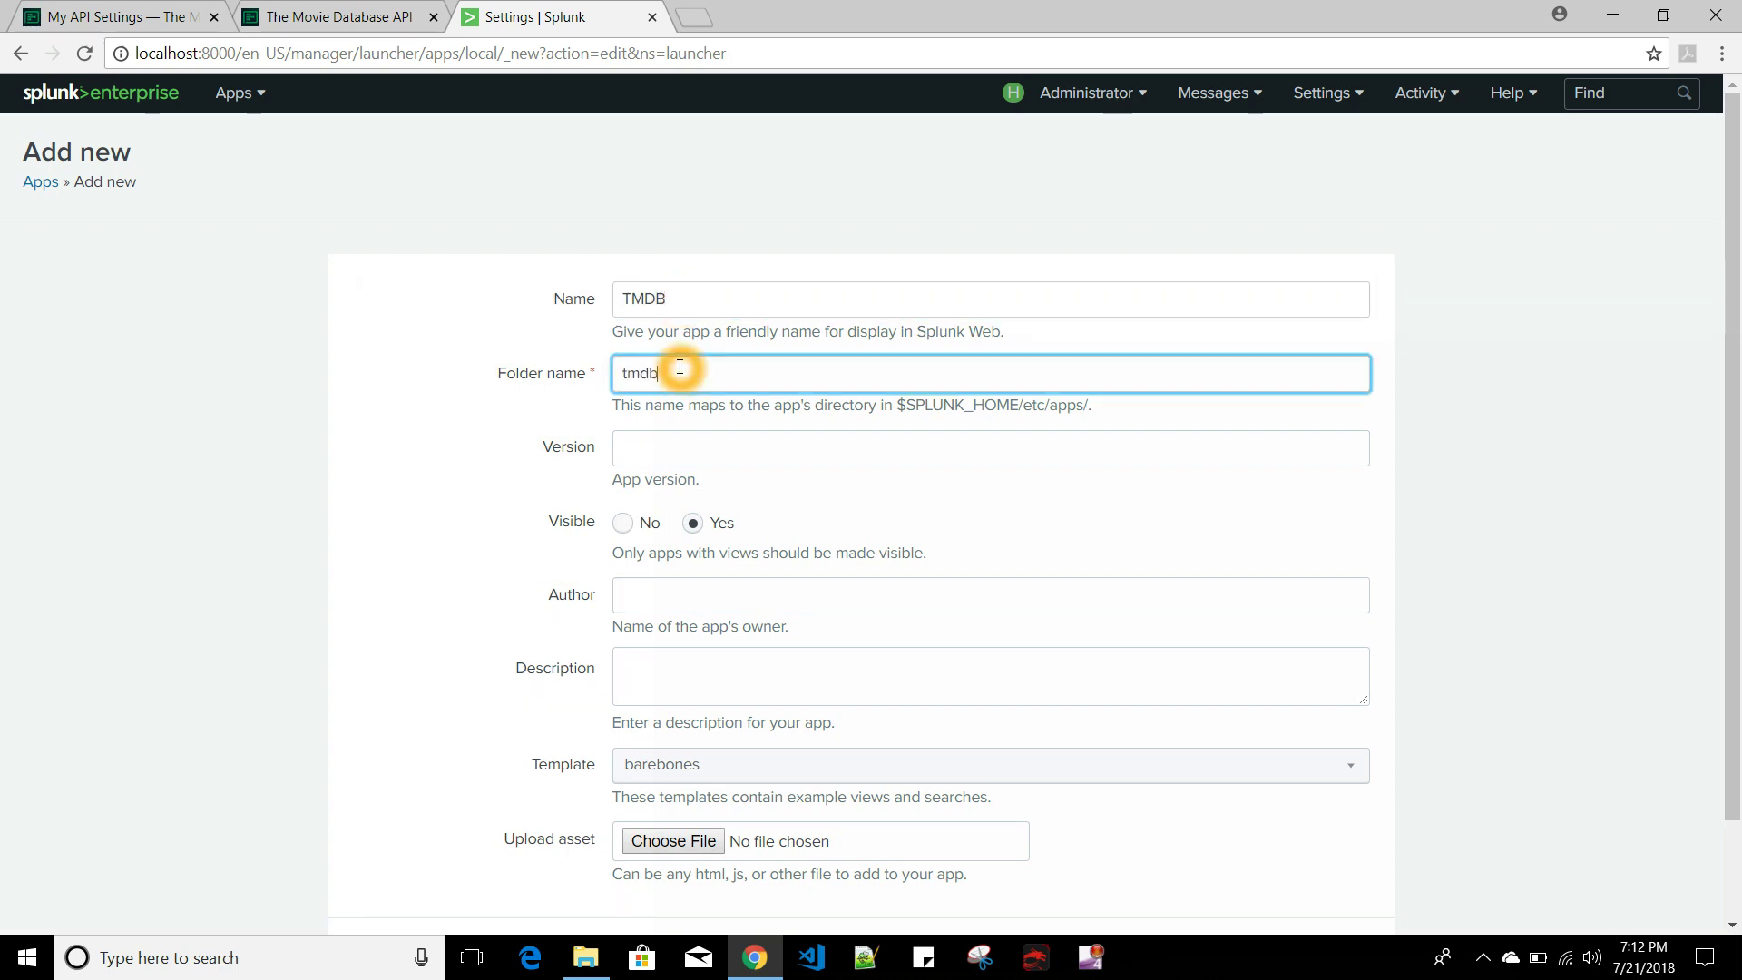
left_click(756, 447)
type("1.0.0")
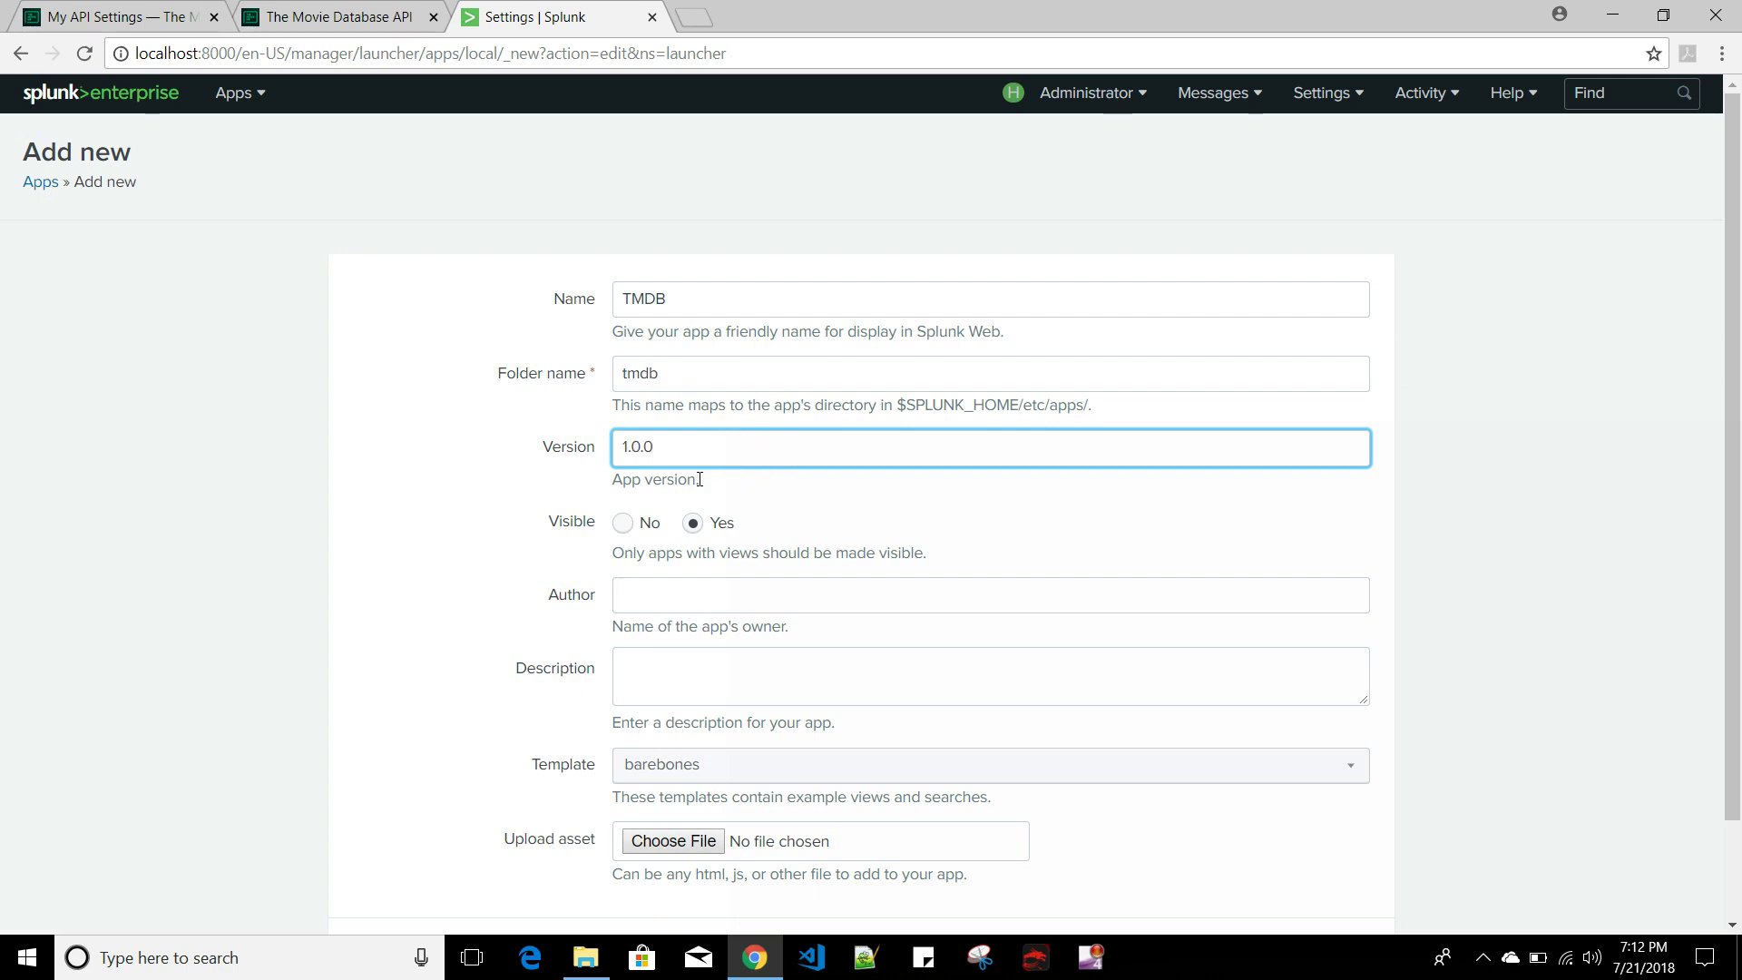
left_click(658, 602)
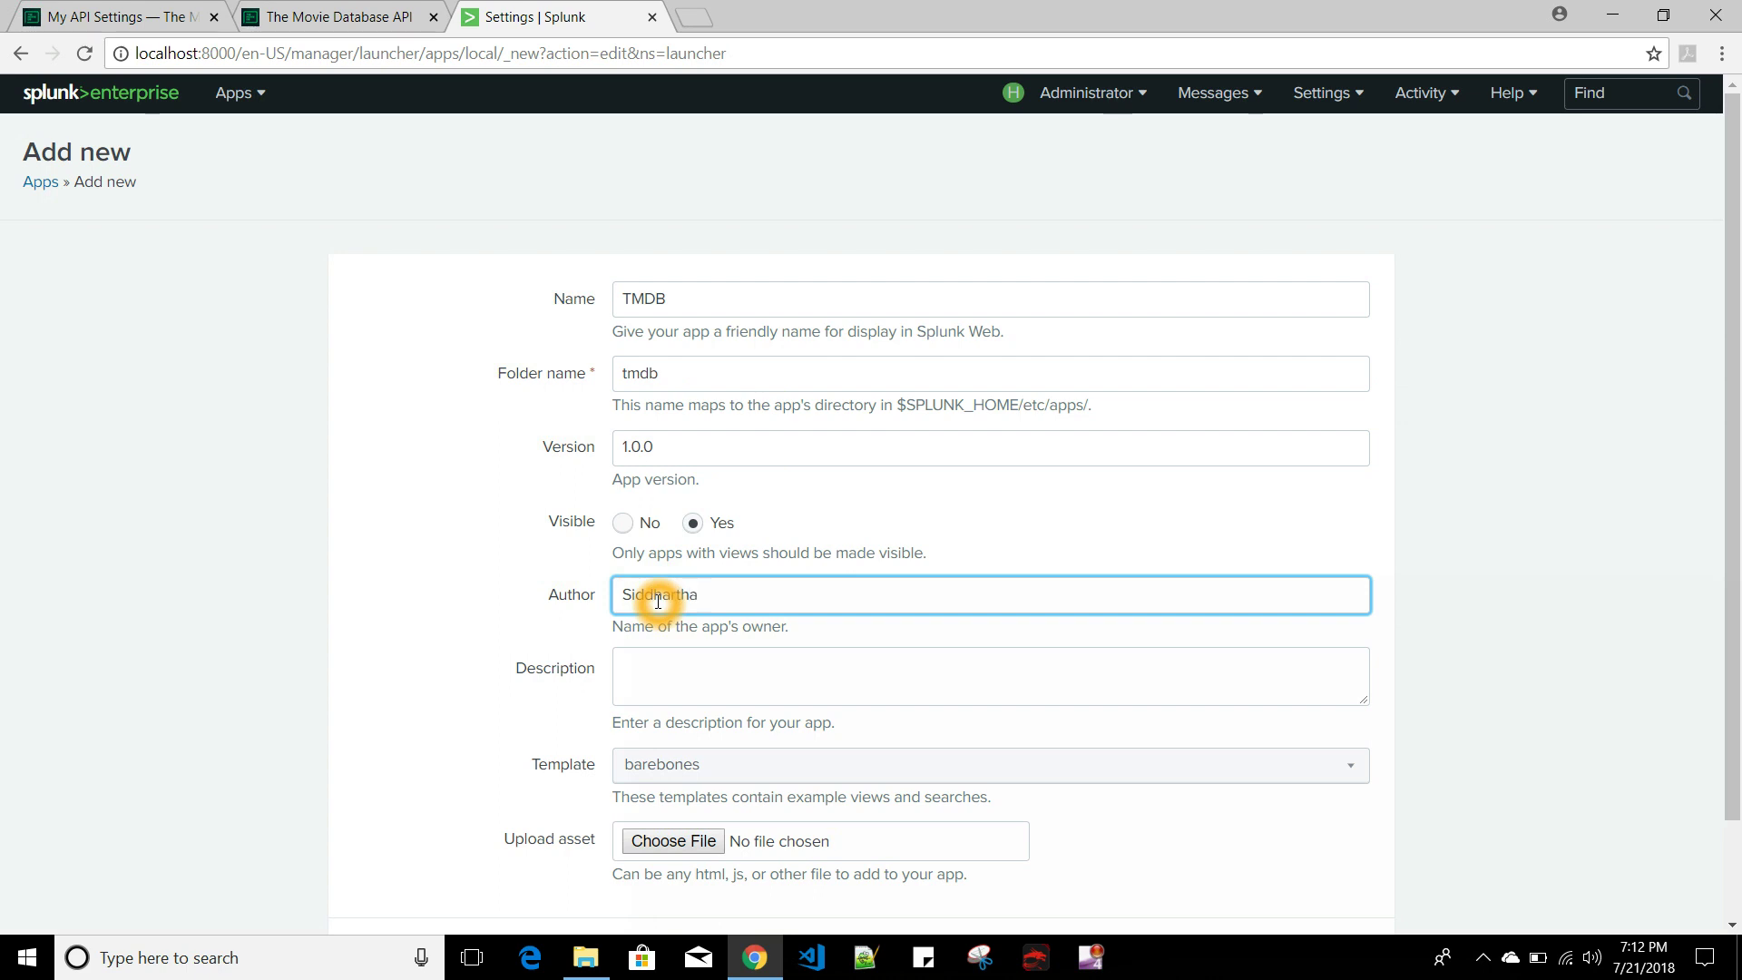
left_click(744, 685)
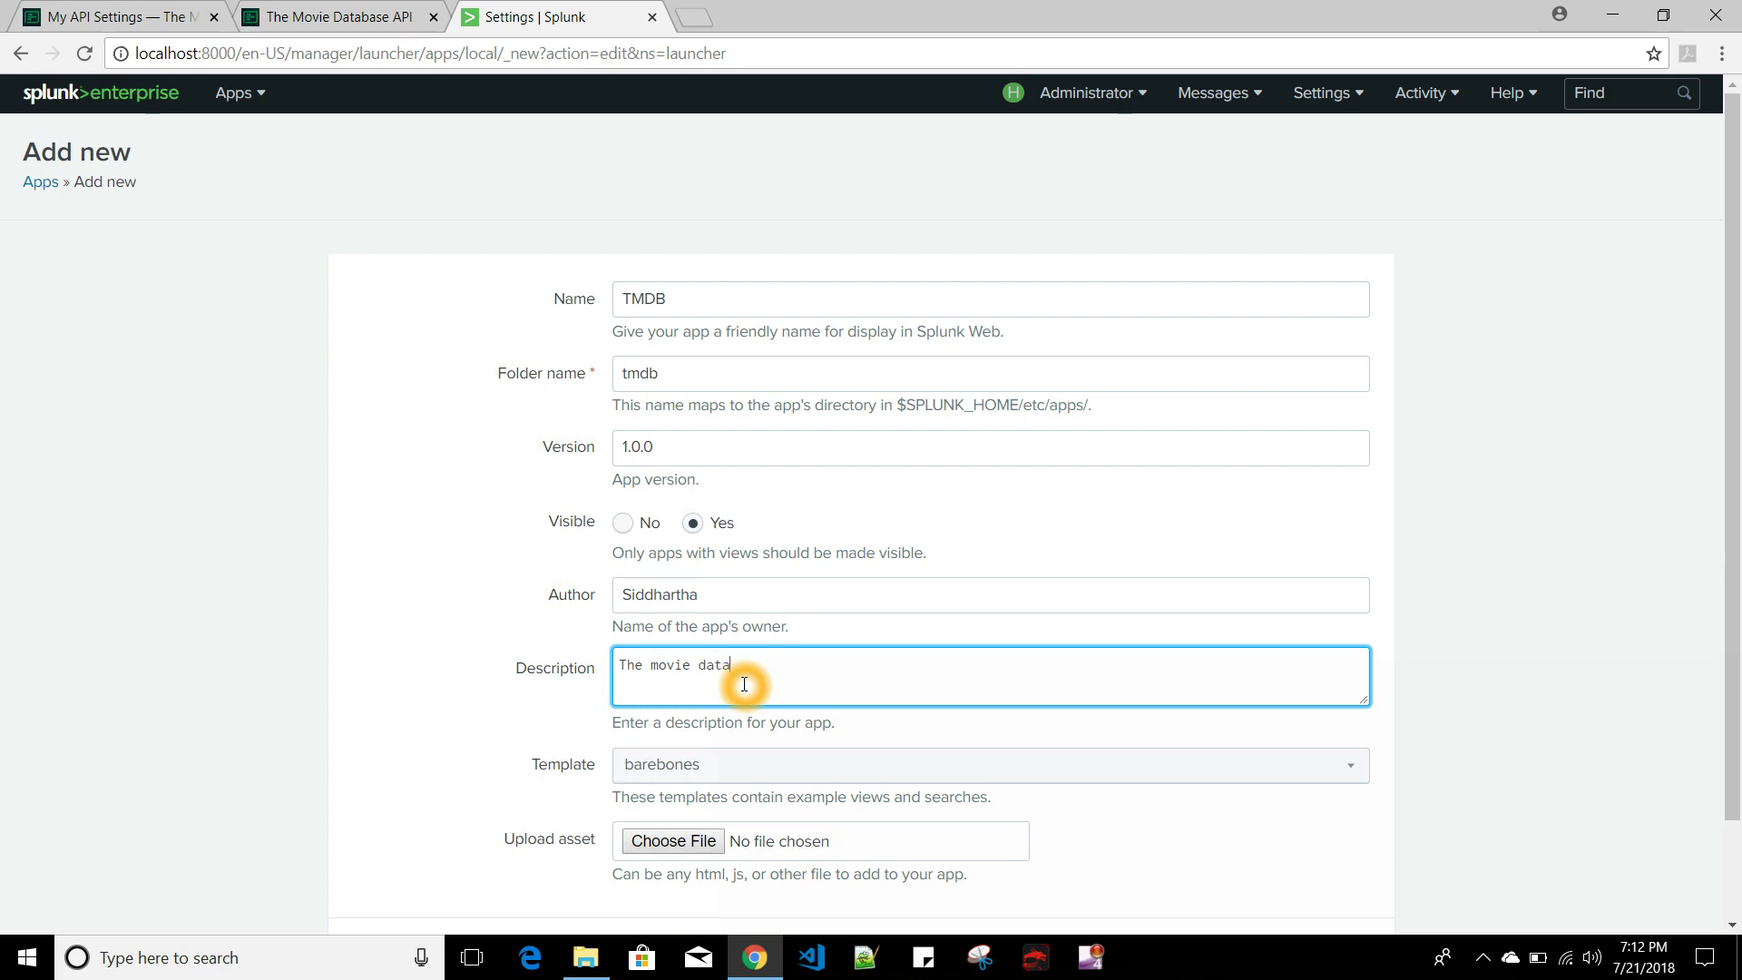
scroll(535, 608, "down", 2)
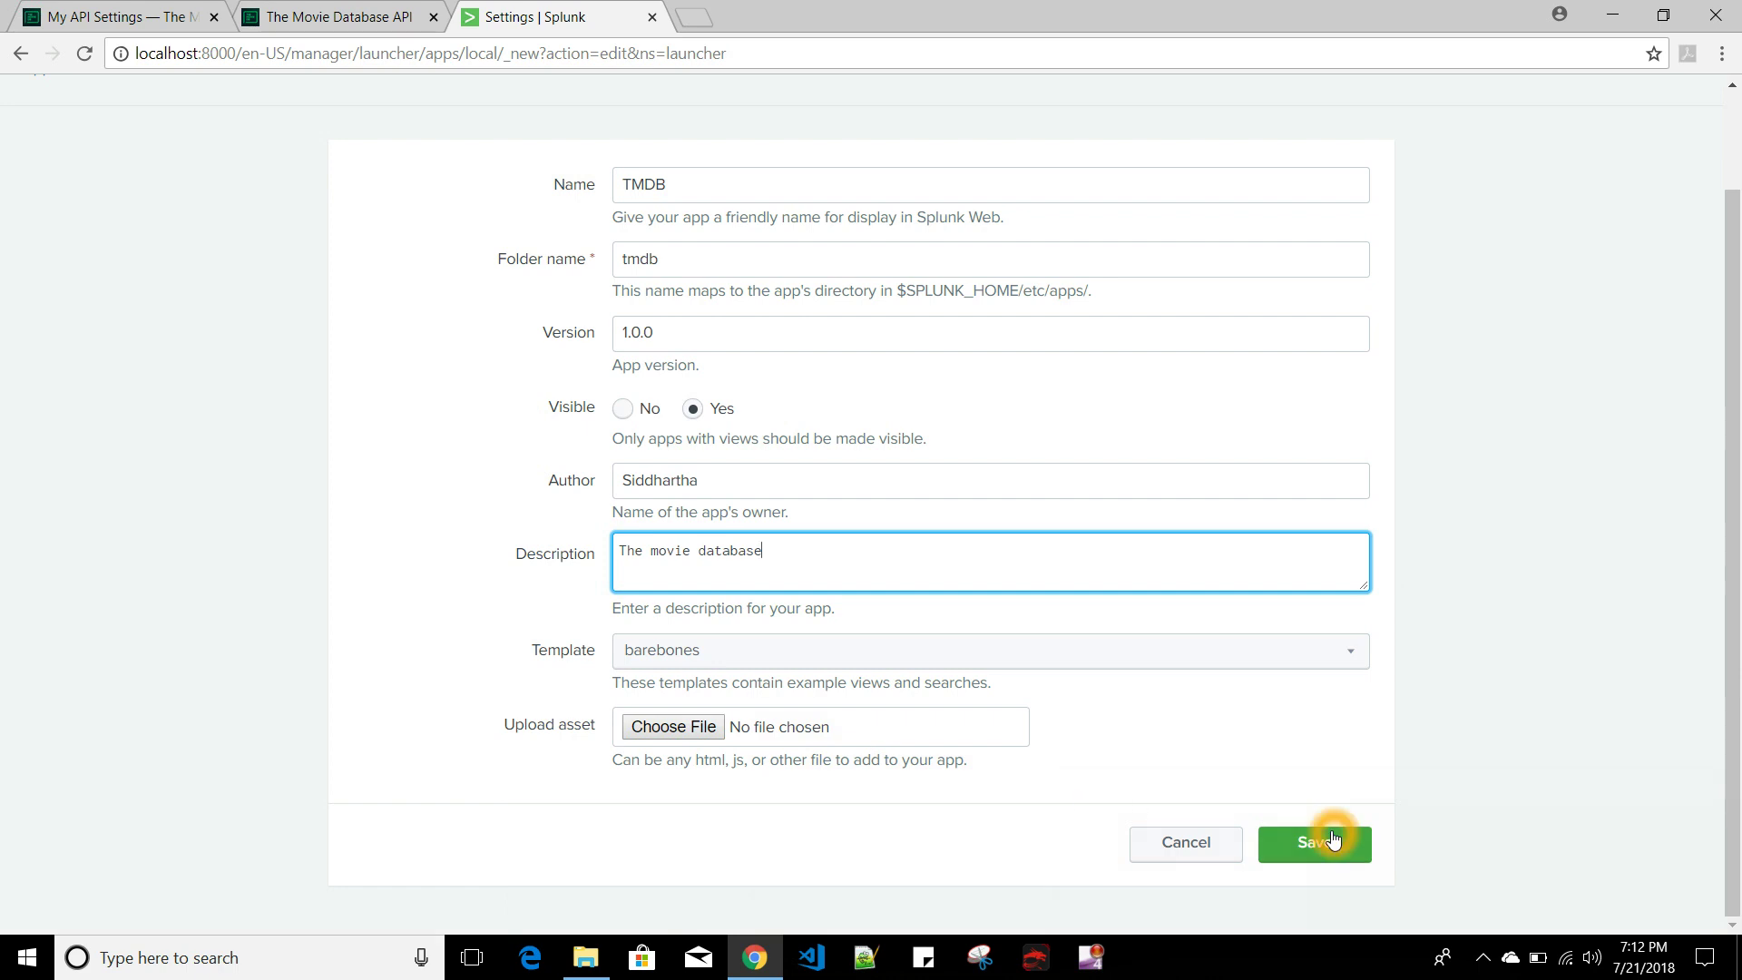
left_click(1329, 839)
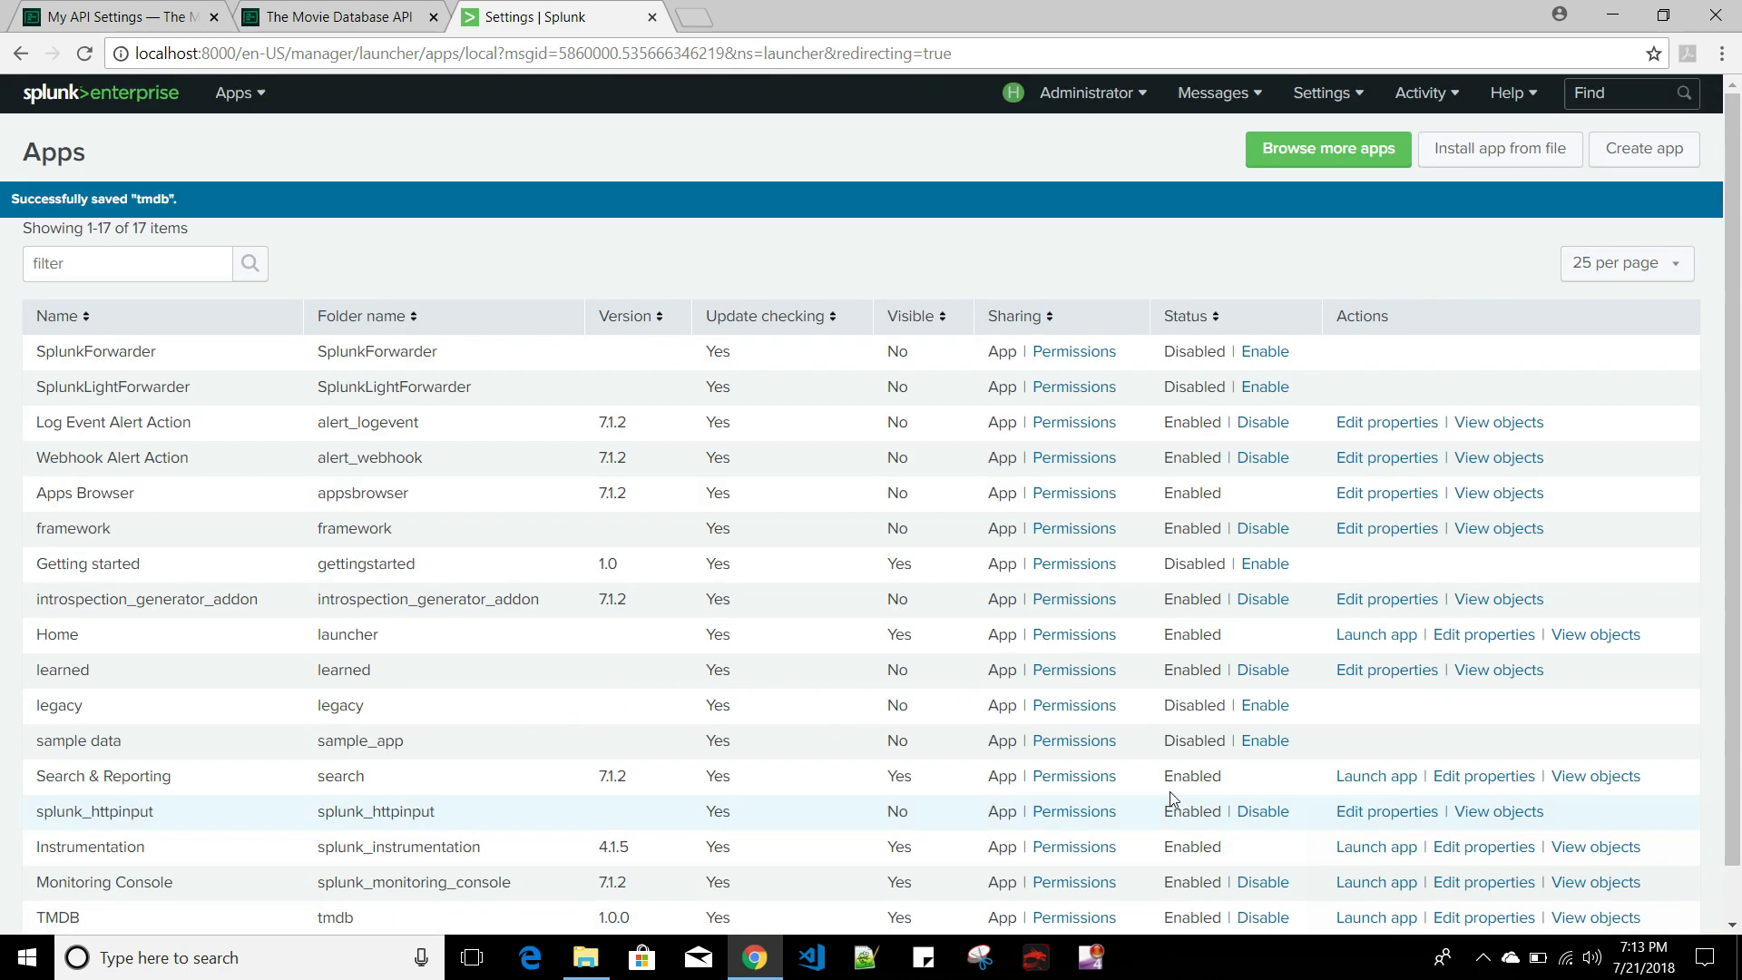
- In File Explorer, browse to C:\Program Files\Splunk\etc\apps and select the new tmdb folder
left_click(590, 964)
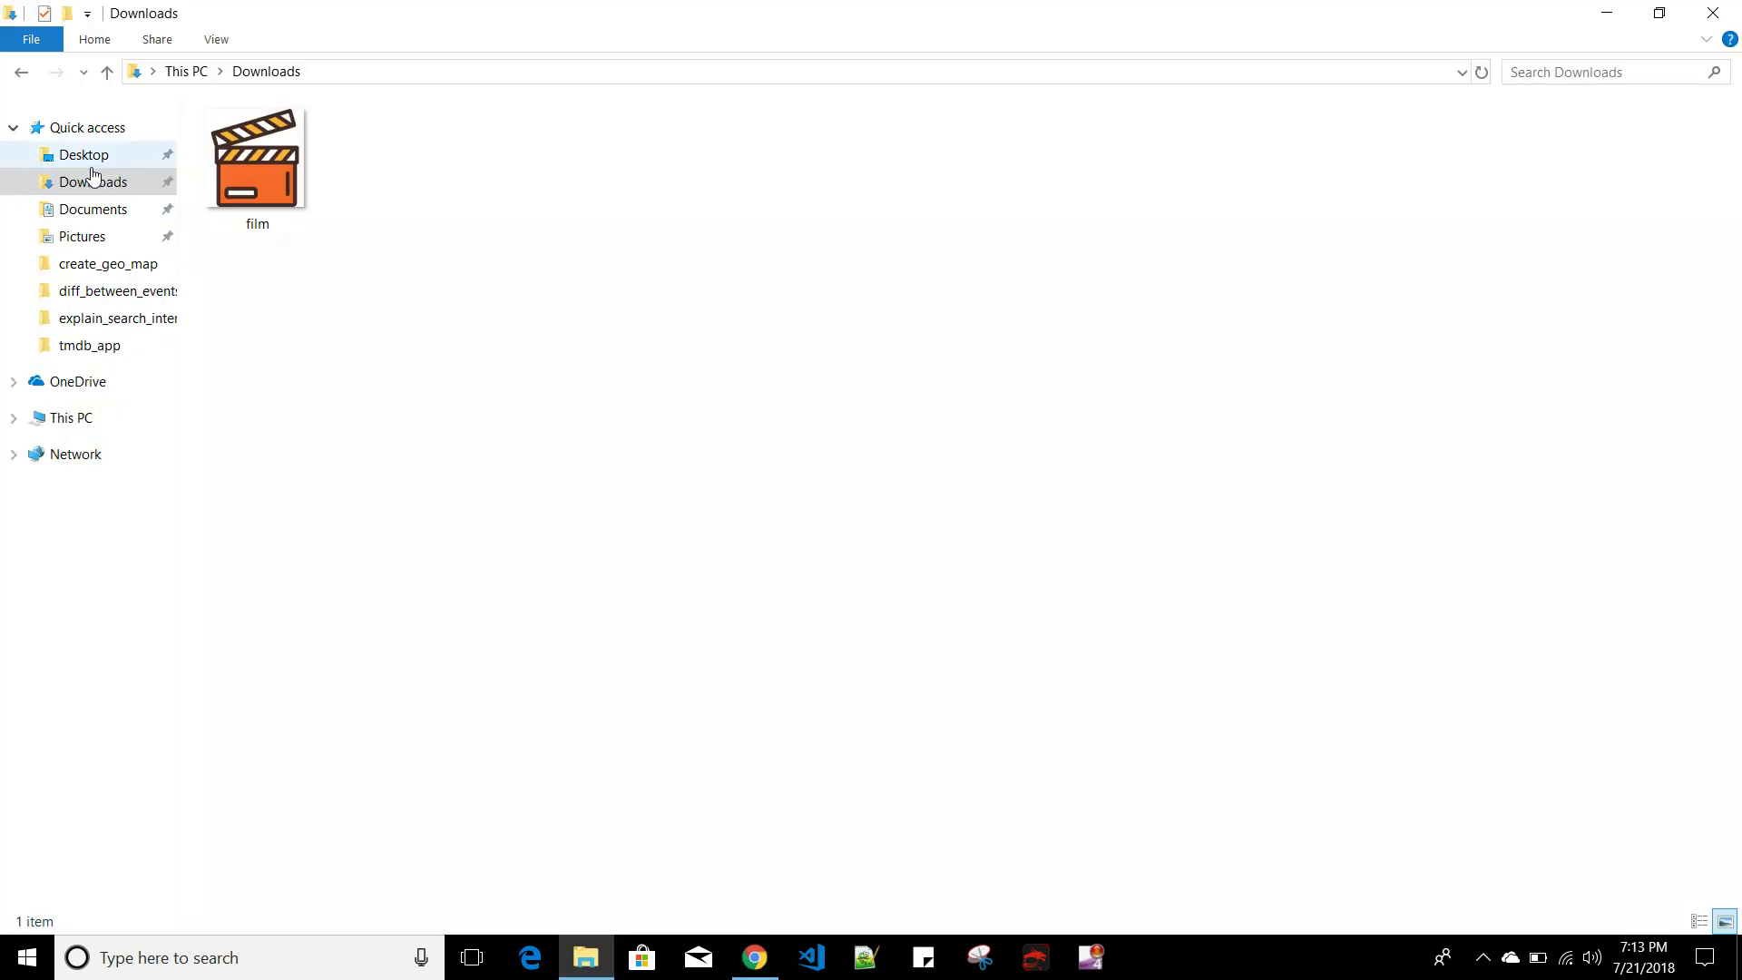
left_click(91, 155)
double_click(245, 145)
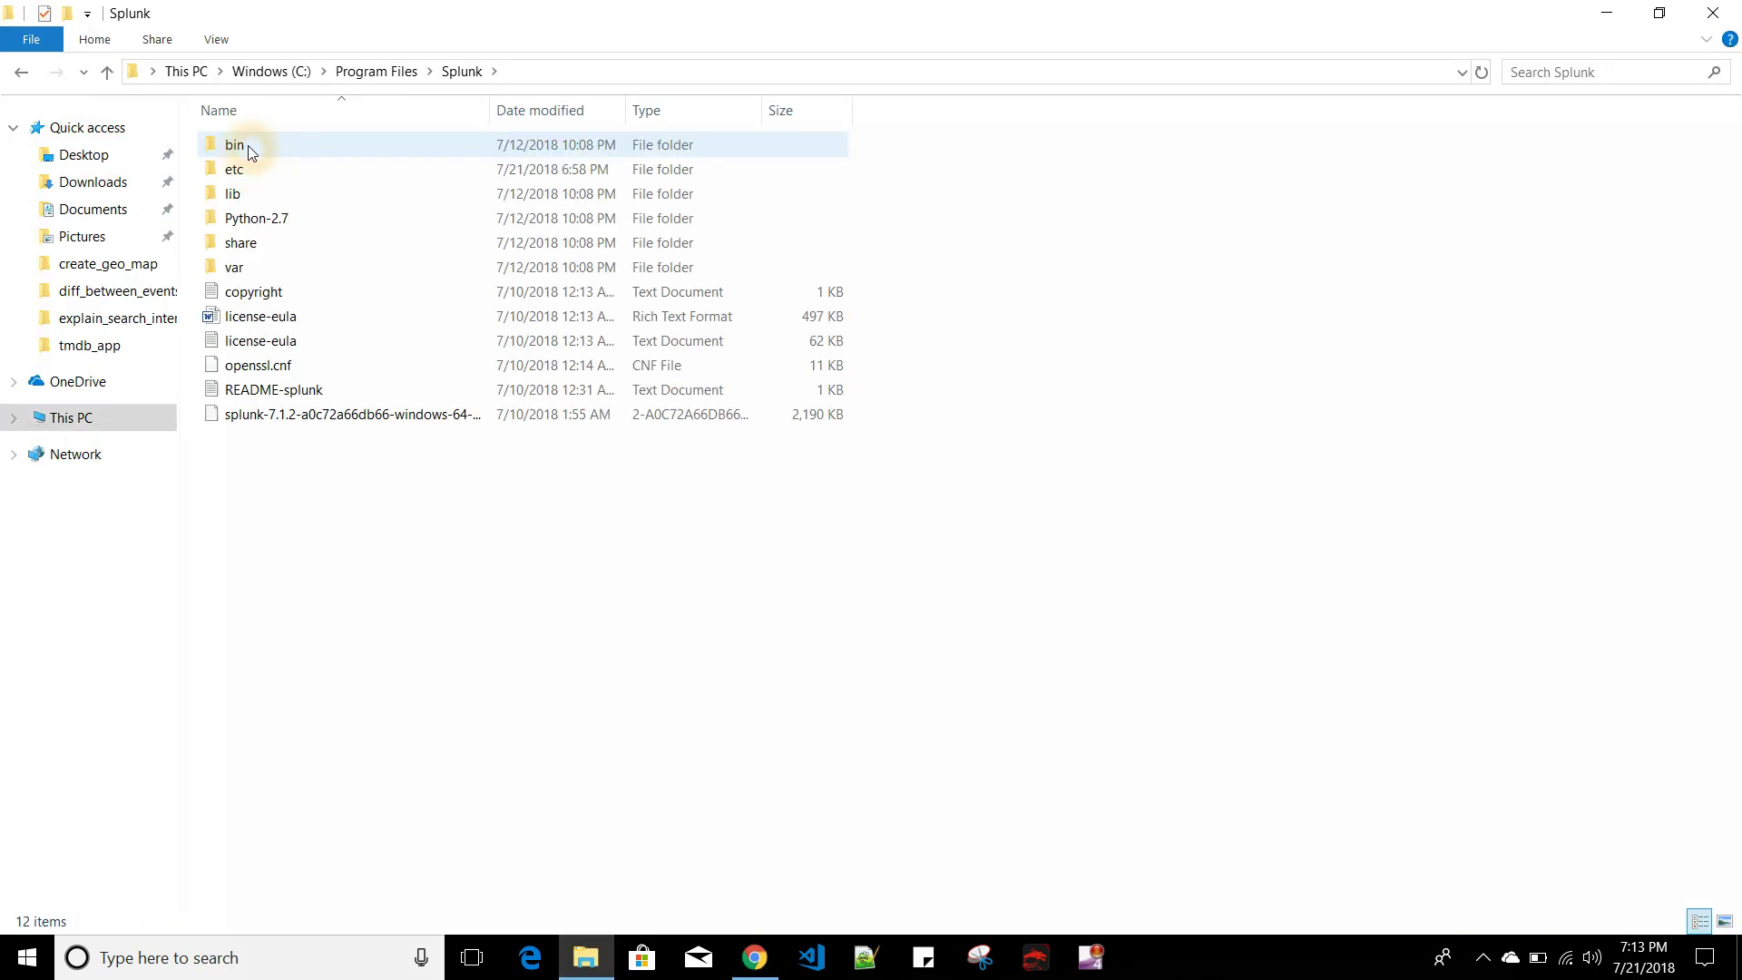
left_click(452, 364)
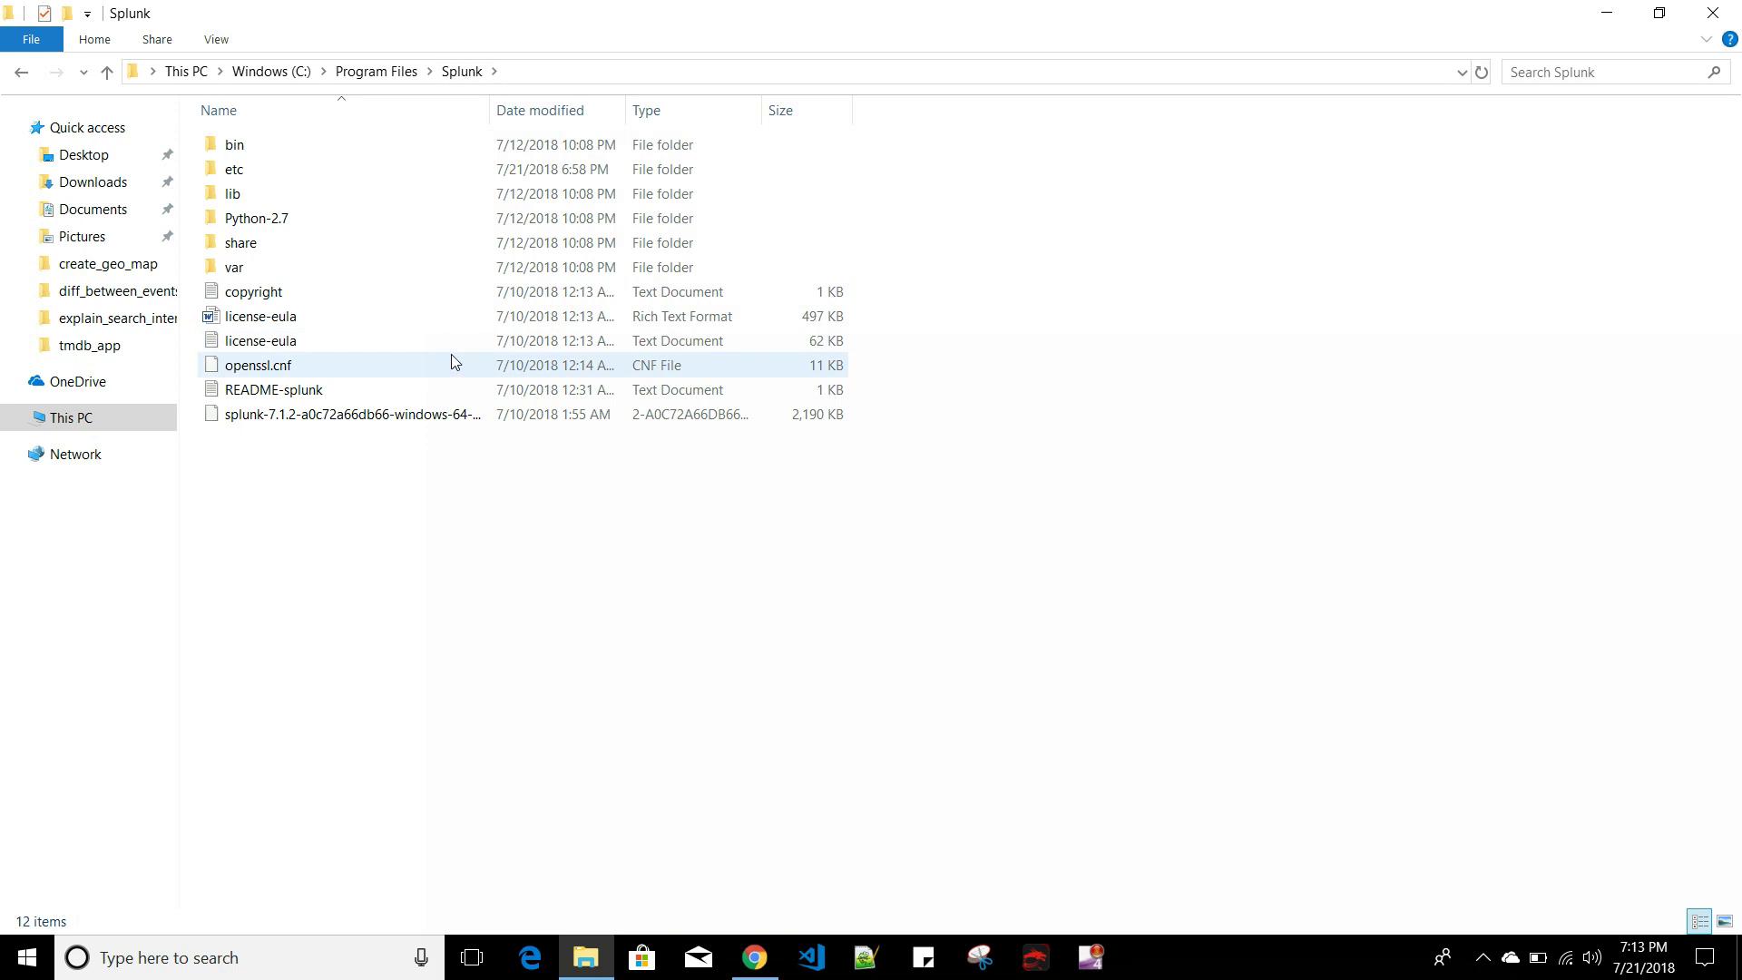
left_click(252, 177)
double_click(250, 173)
double_click(272, 143)
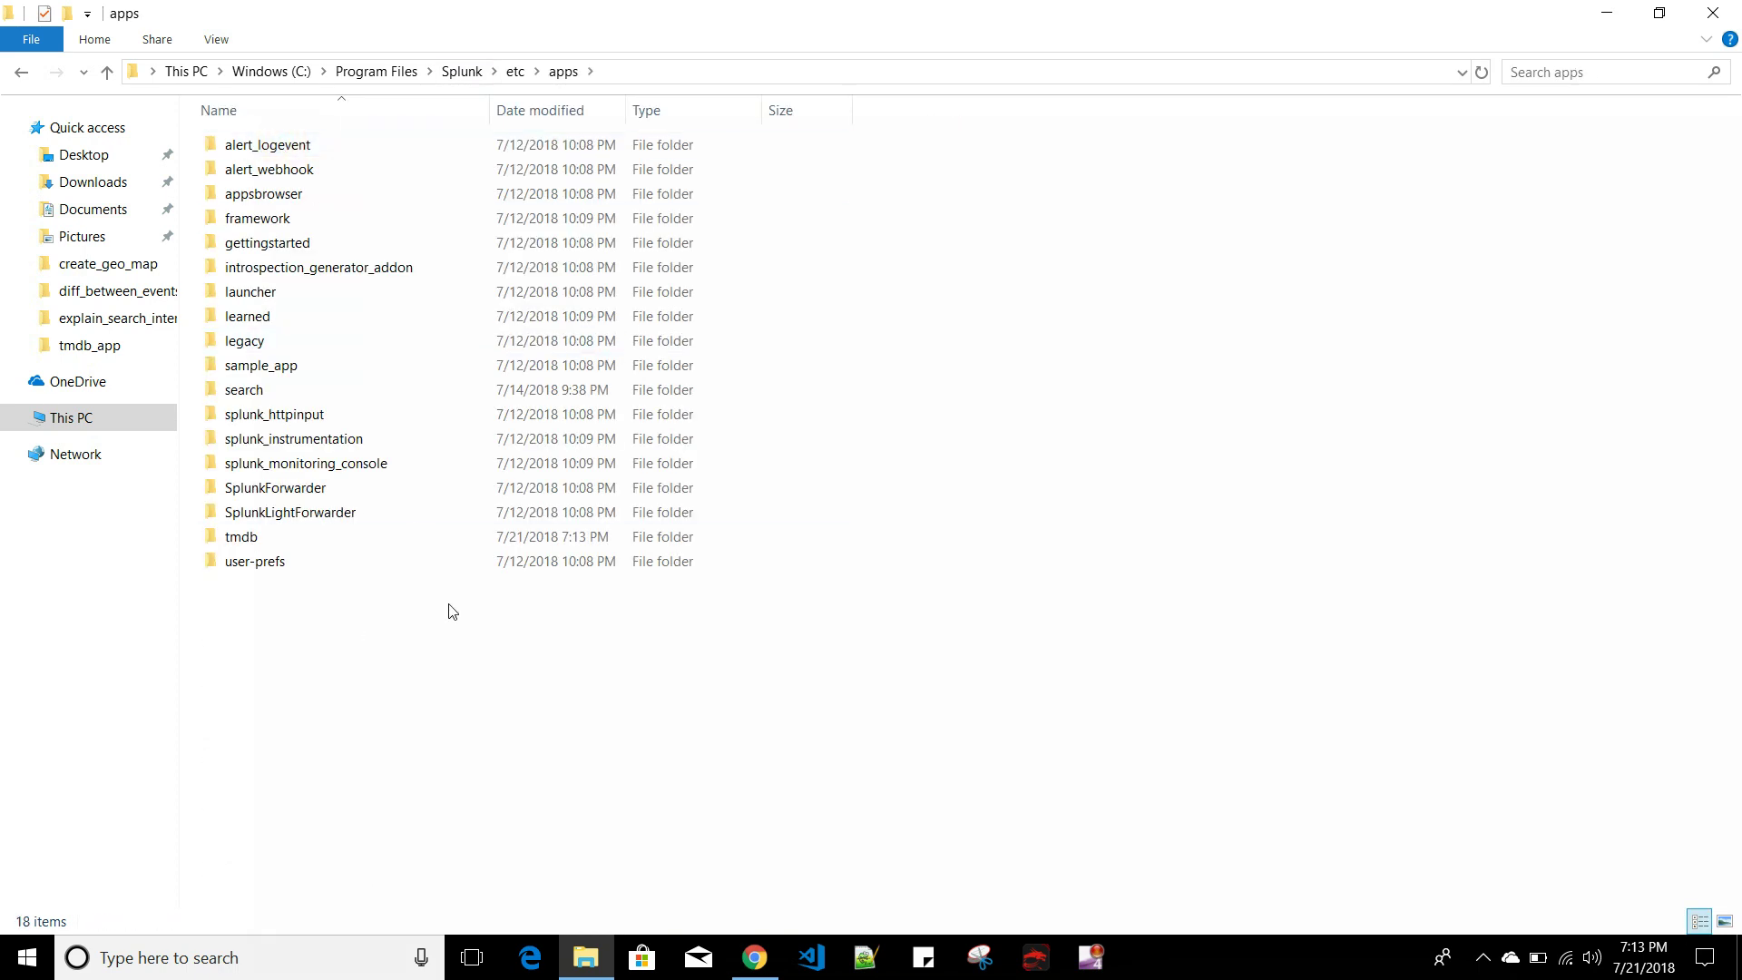
left_click(238, 539)
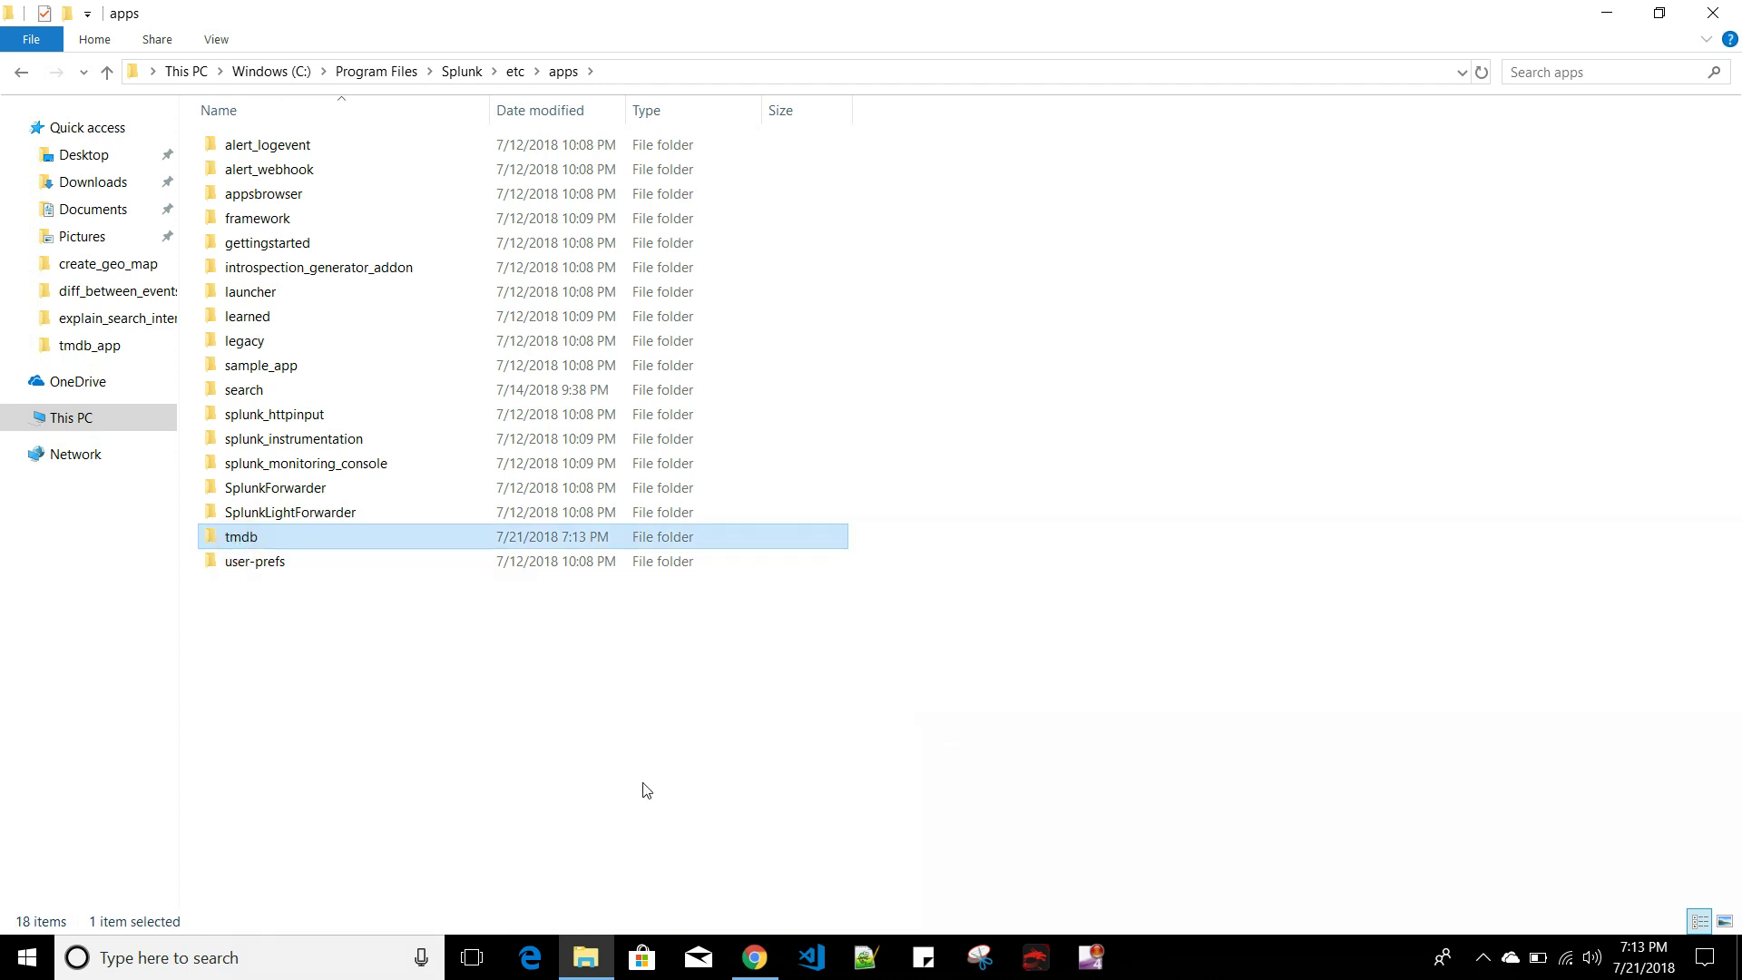
- Back in Splunk, open the TMDB app and go to its Settings > User interface page
left_click(755, 957)
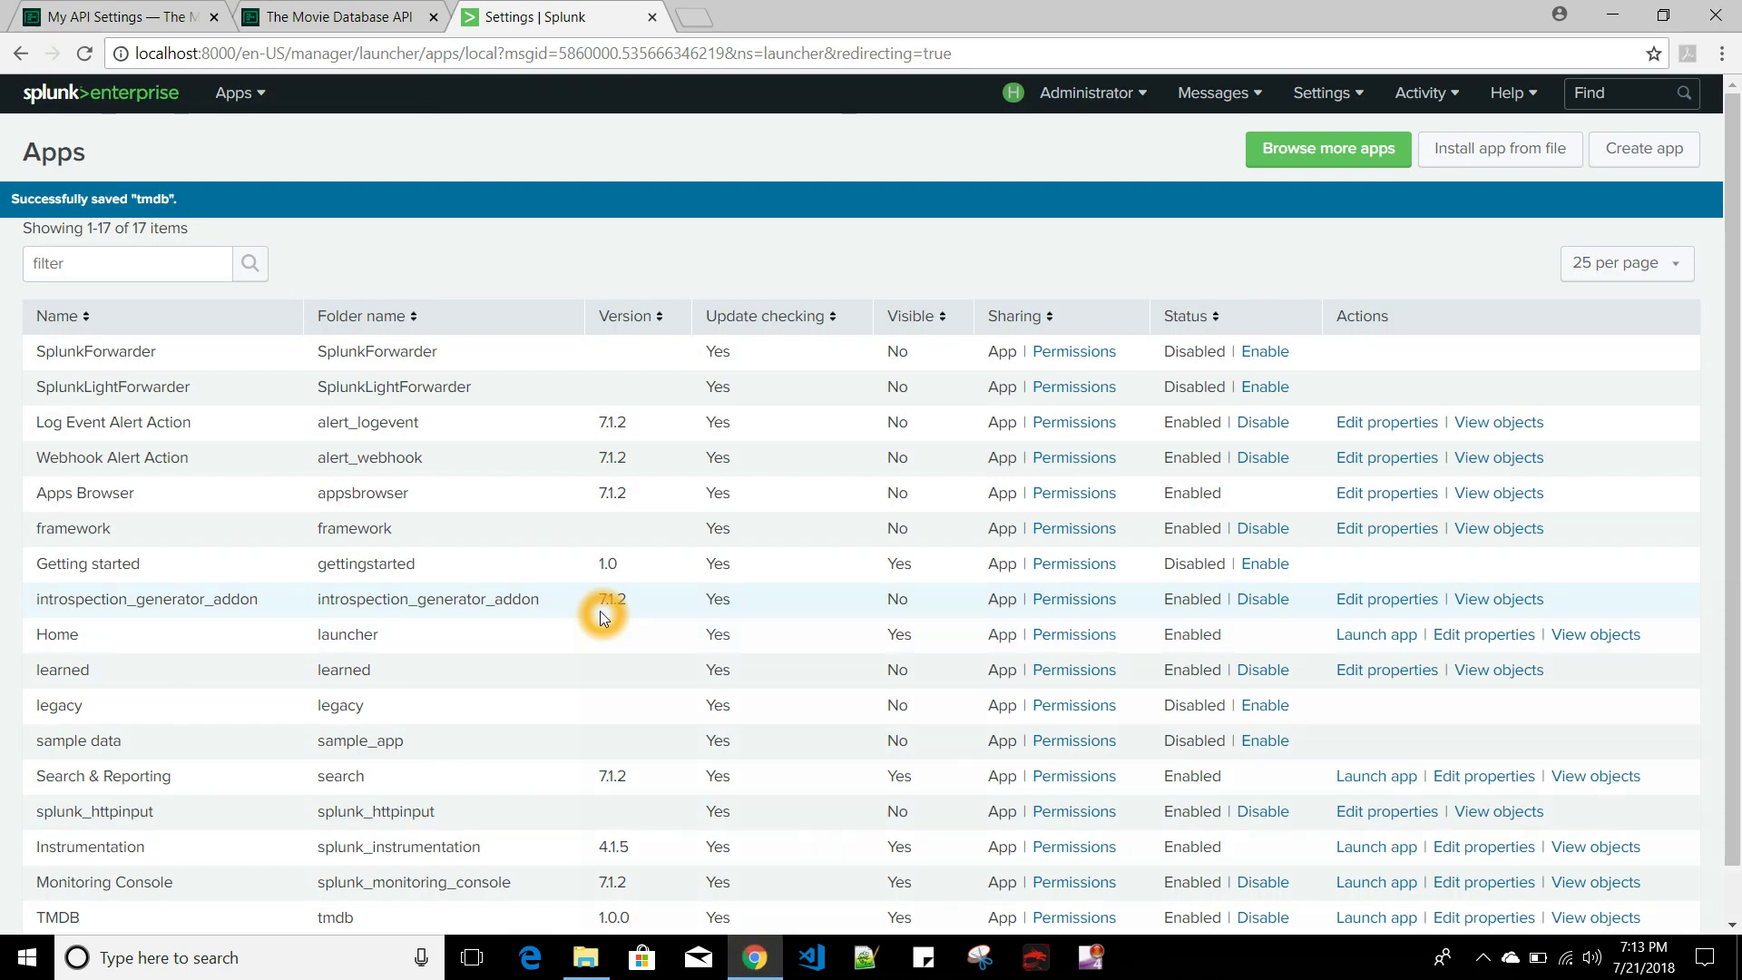
left_click(253, 107)
left_click(163, 144)
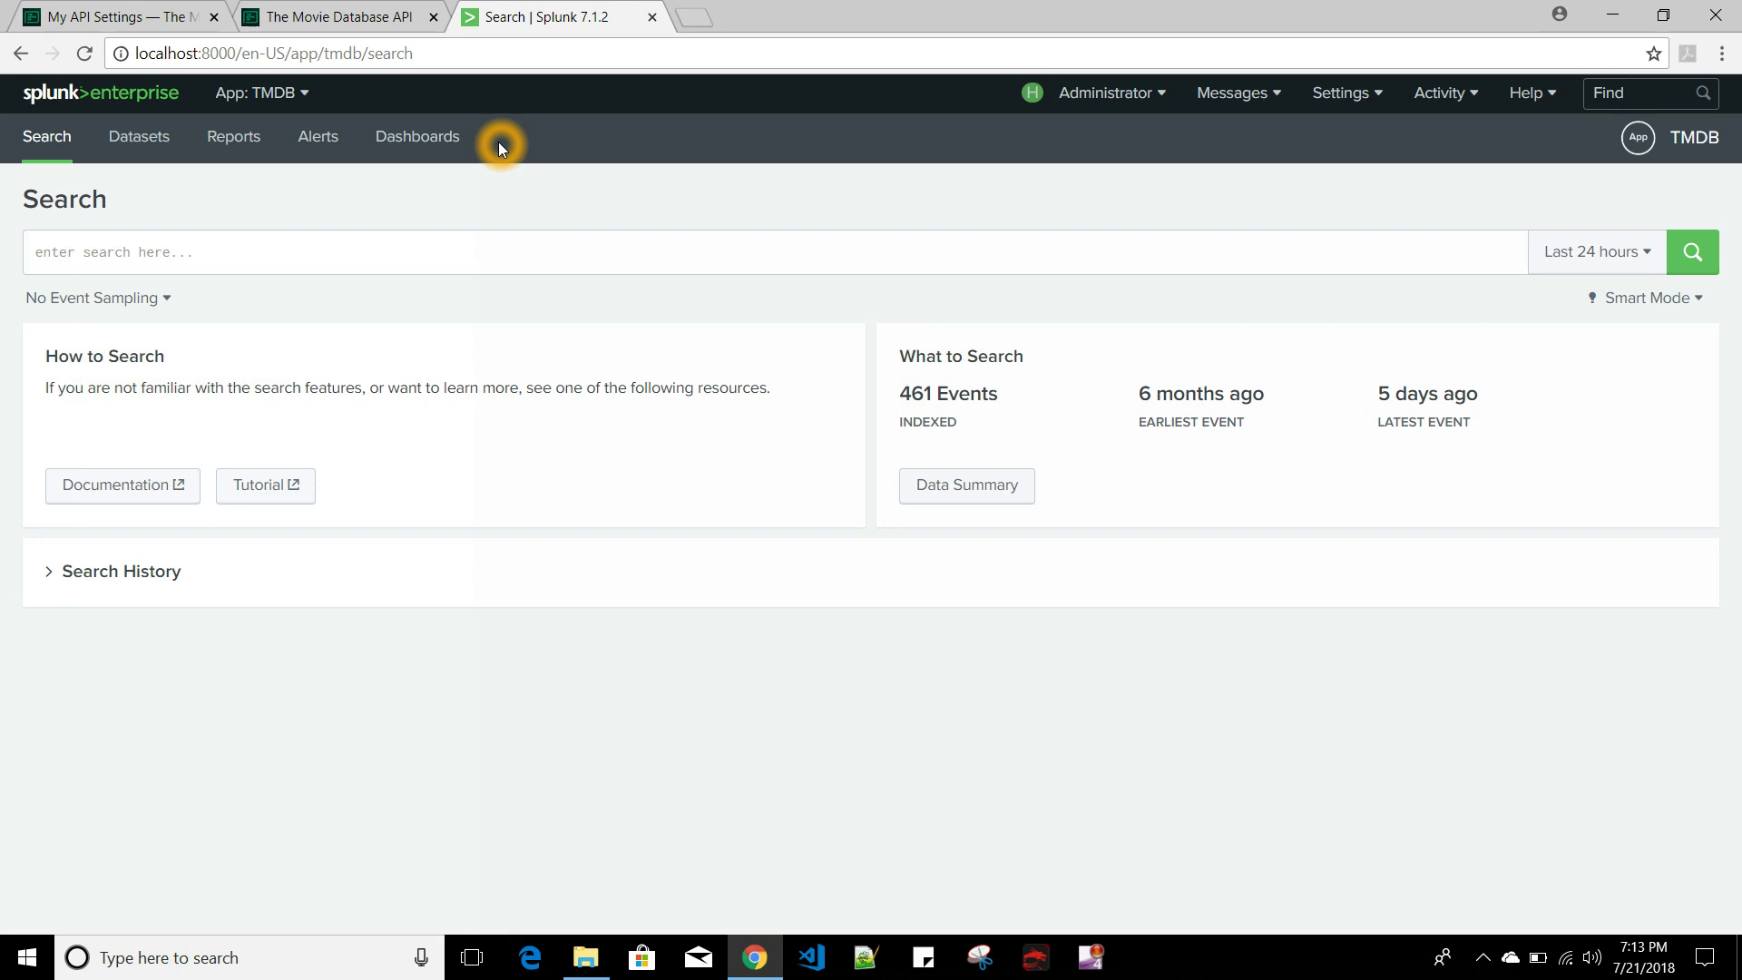
left_click(1377, 94)
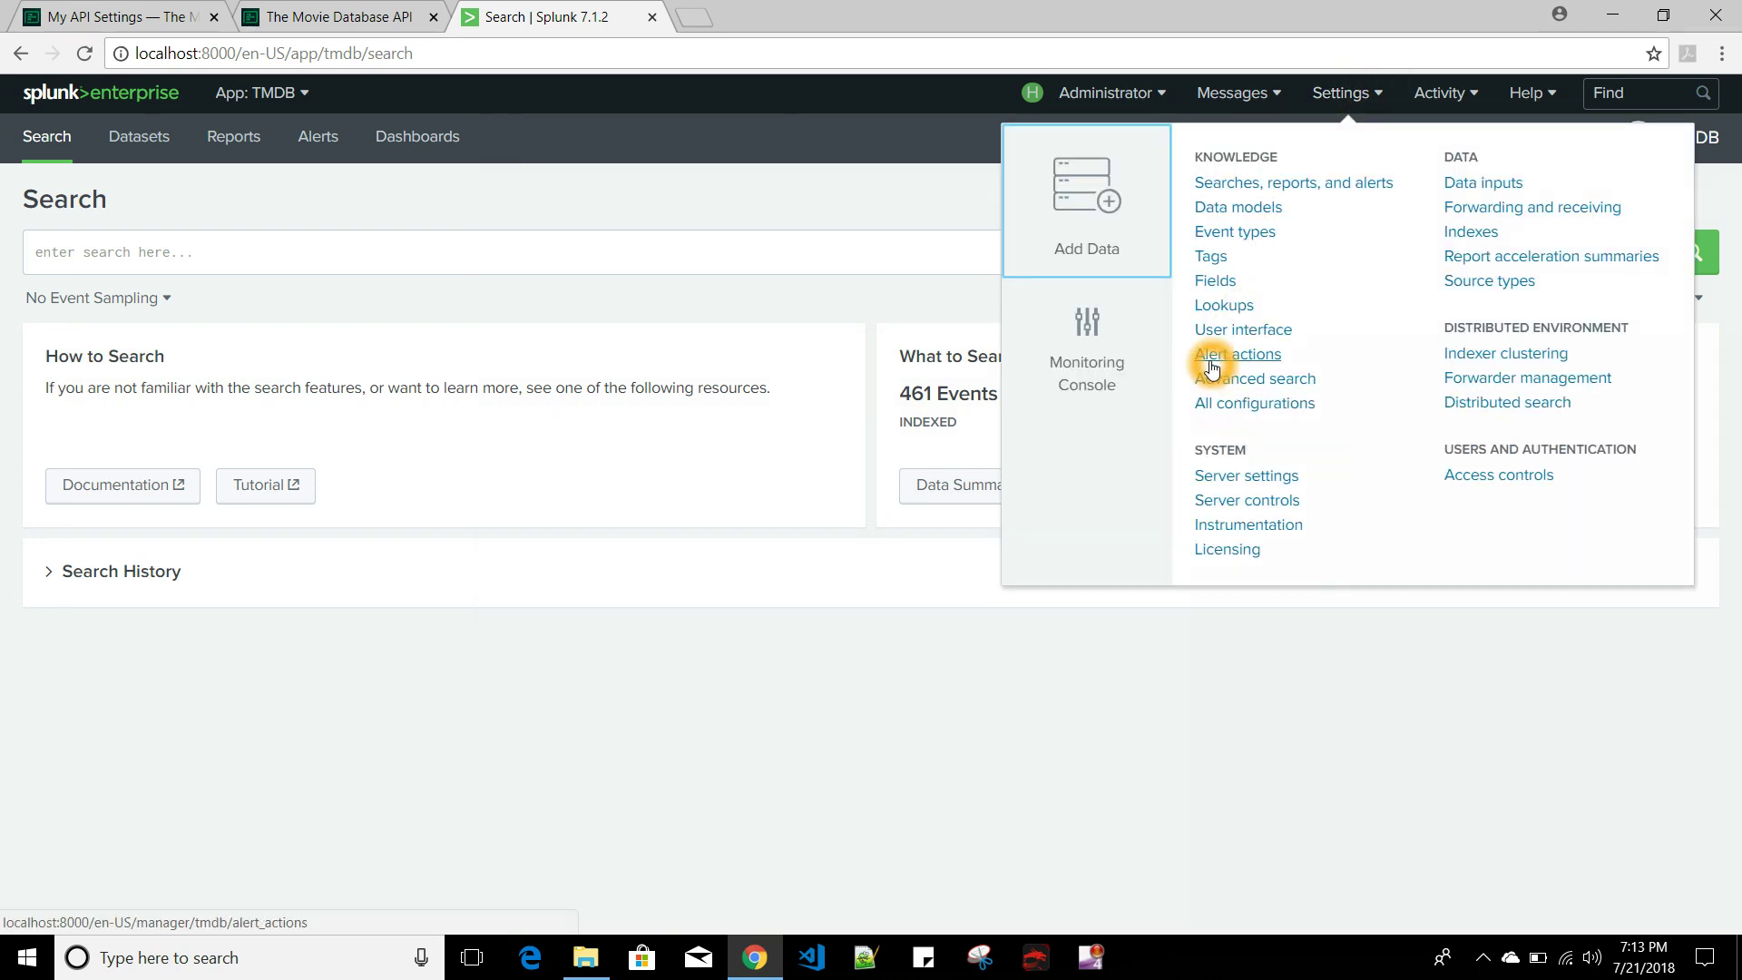
left_click(1342, 361)
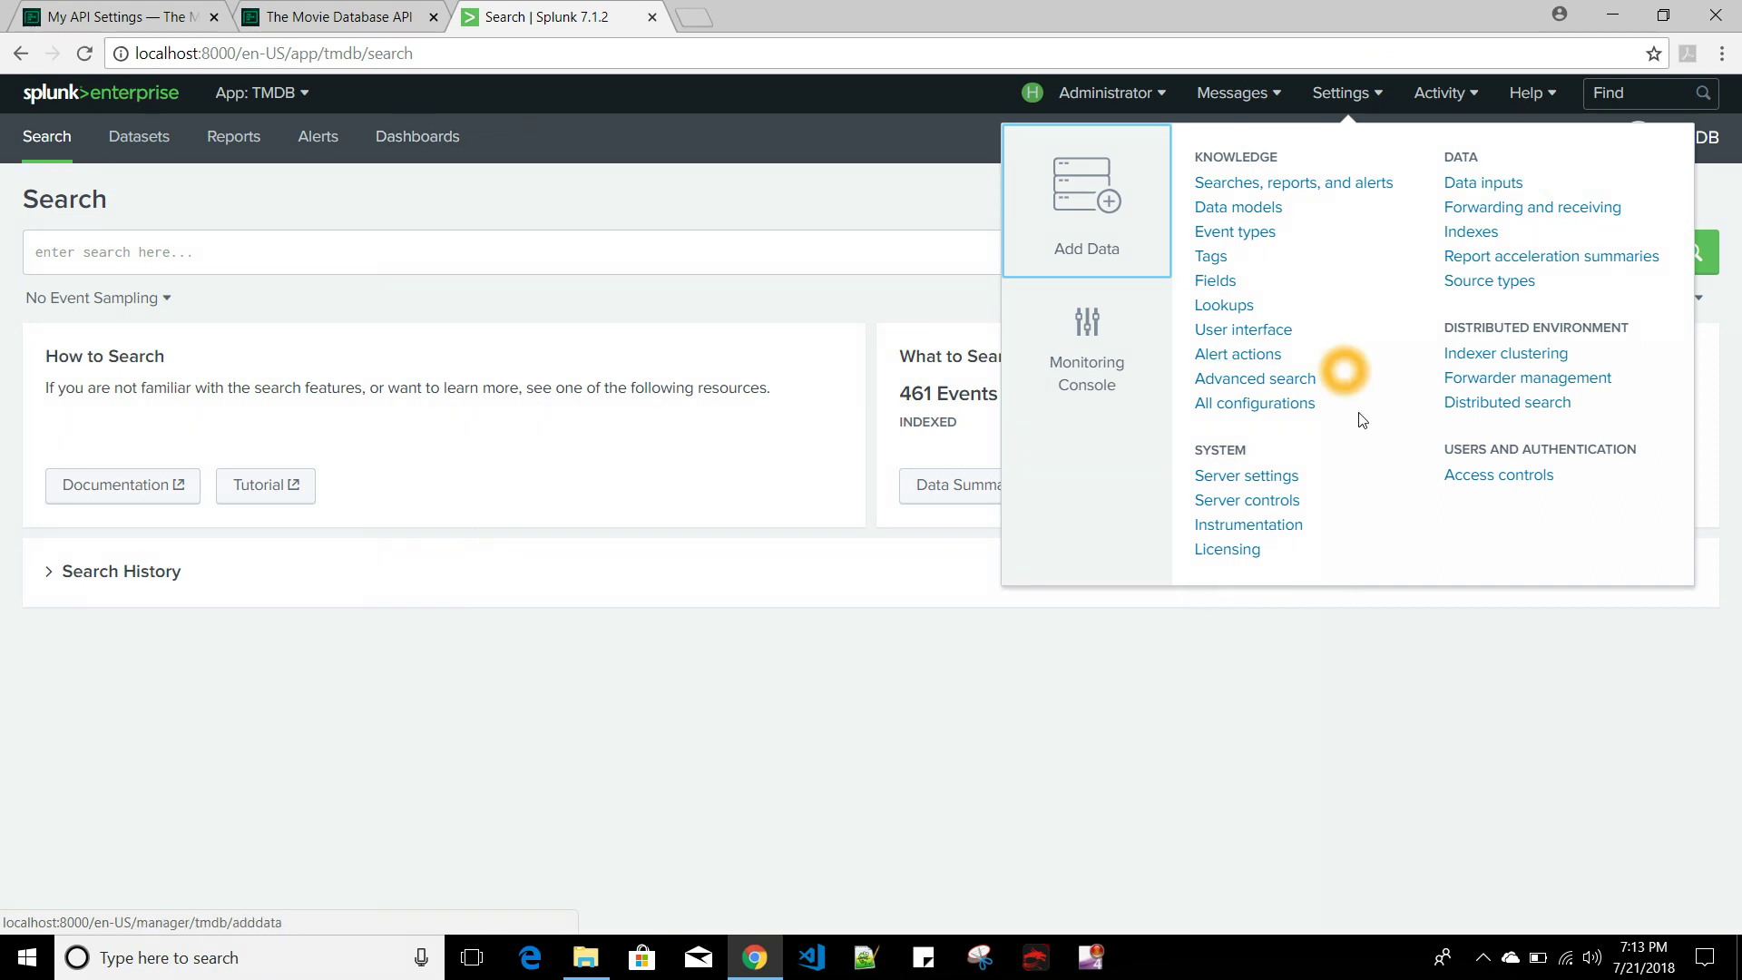
left_click(1254, 332)
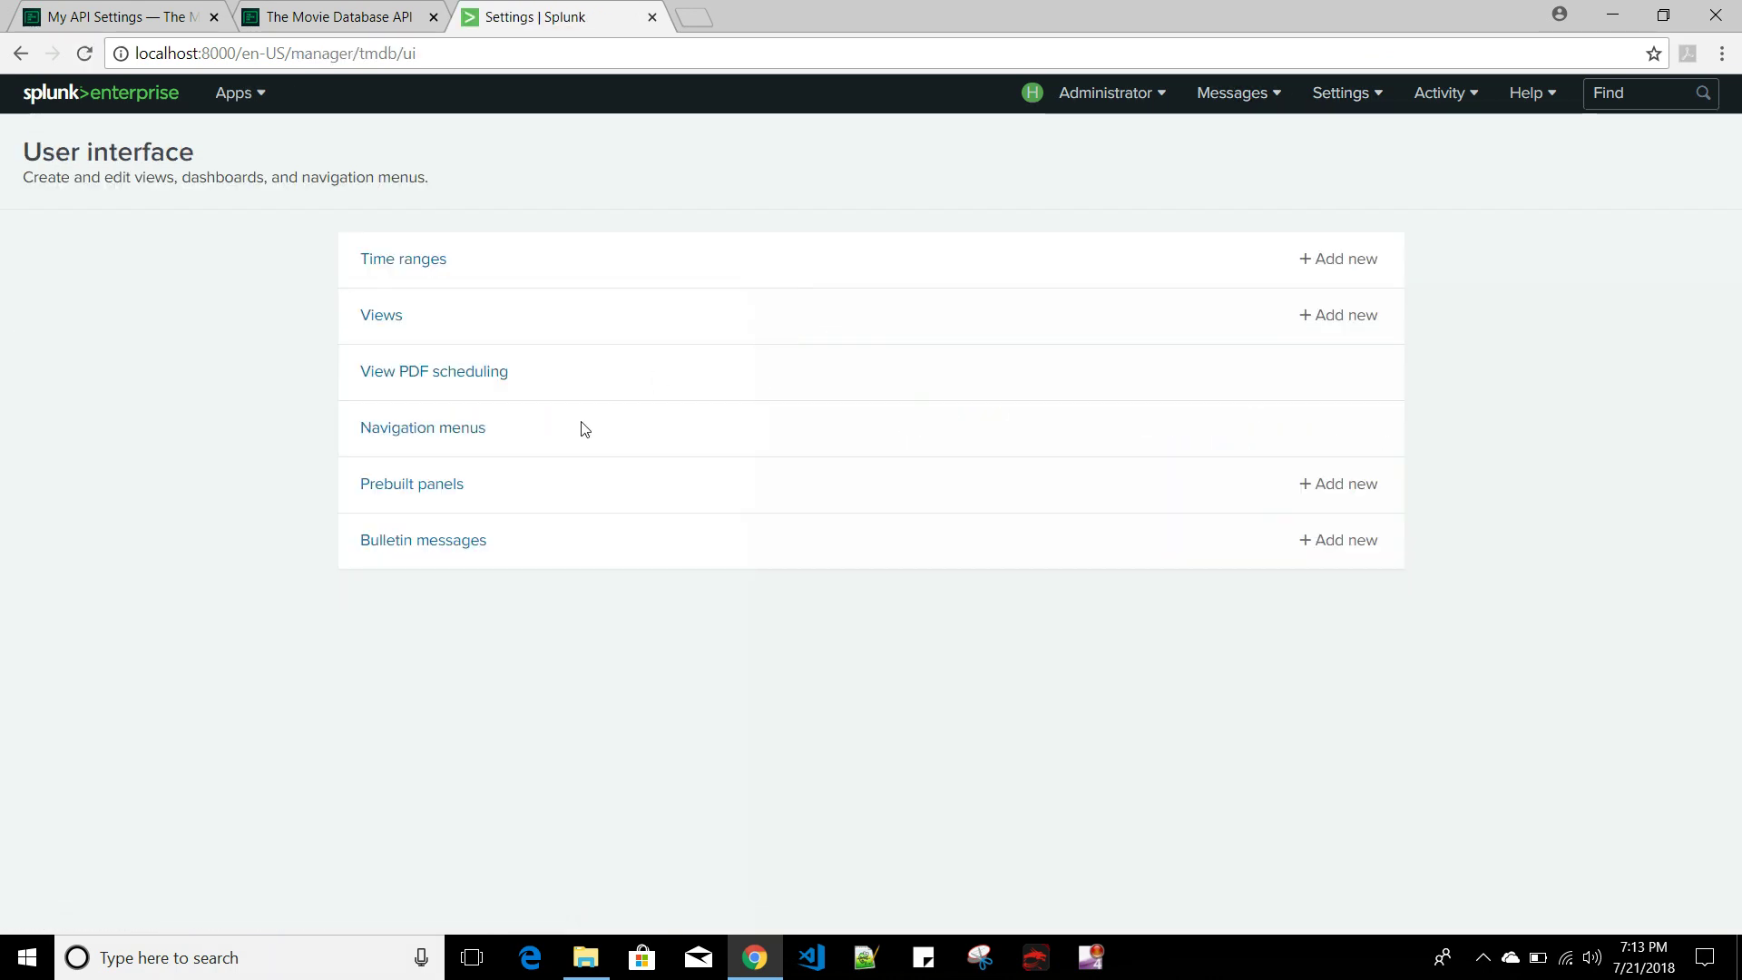
- Delete the datasets, reports and alerts entries from the TMDB default navigation menu and save
left_click(434, 442)
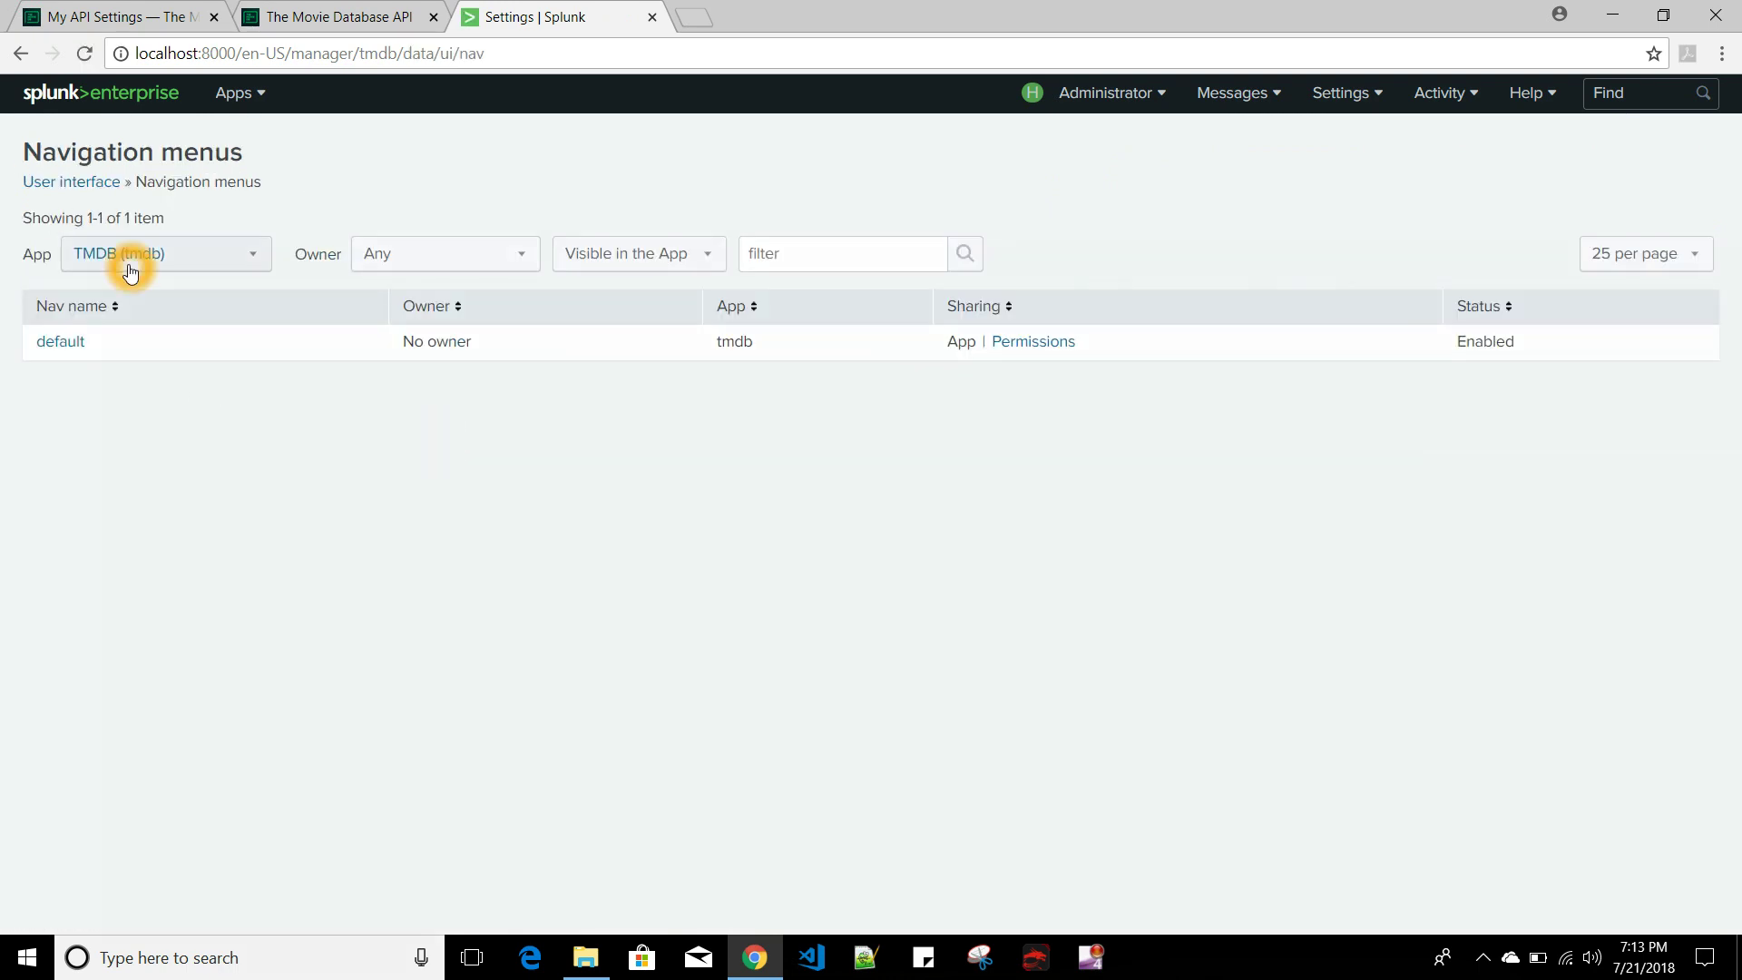
left_click(61, 342)
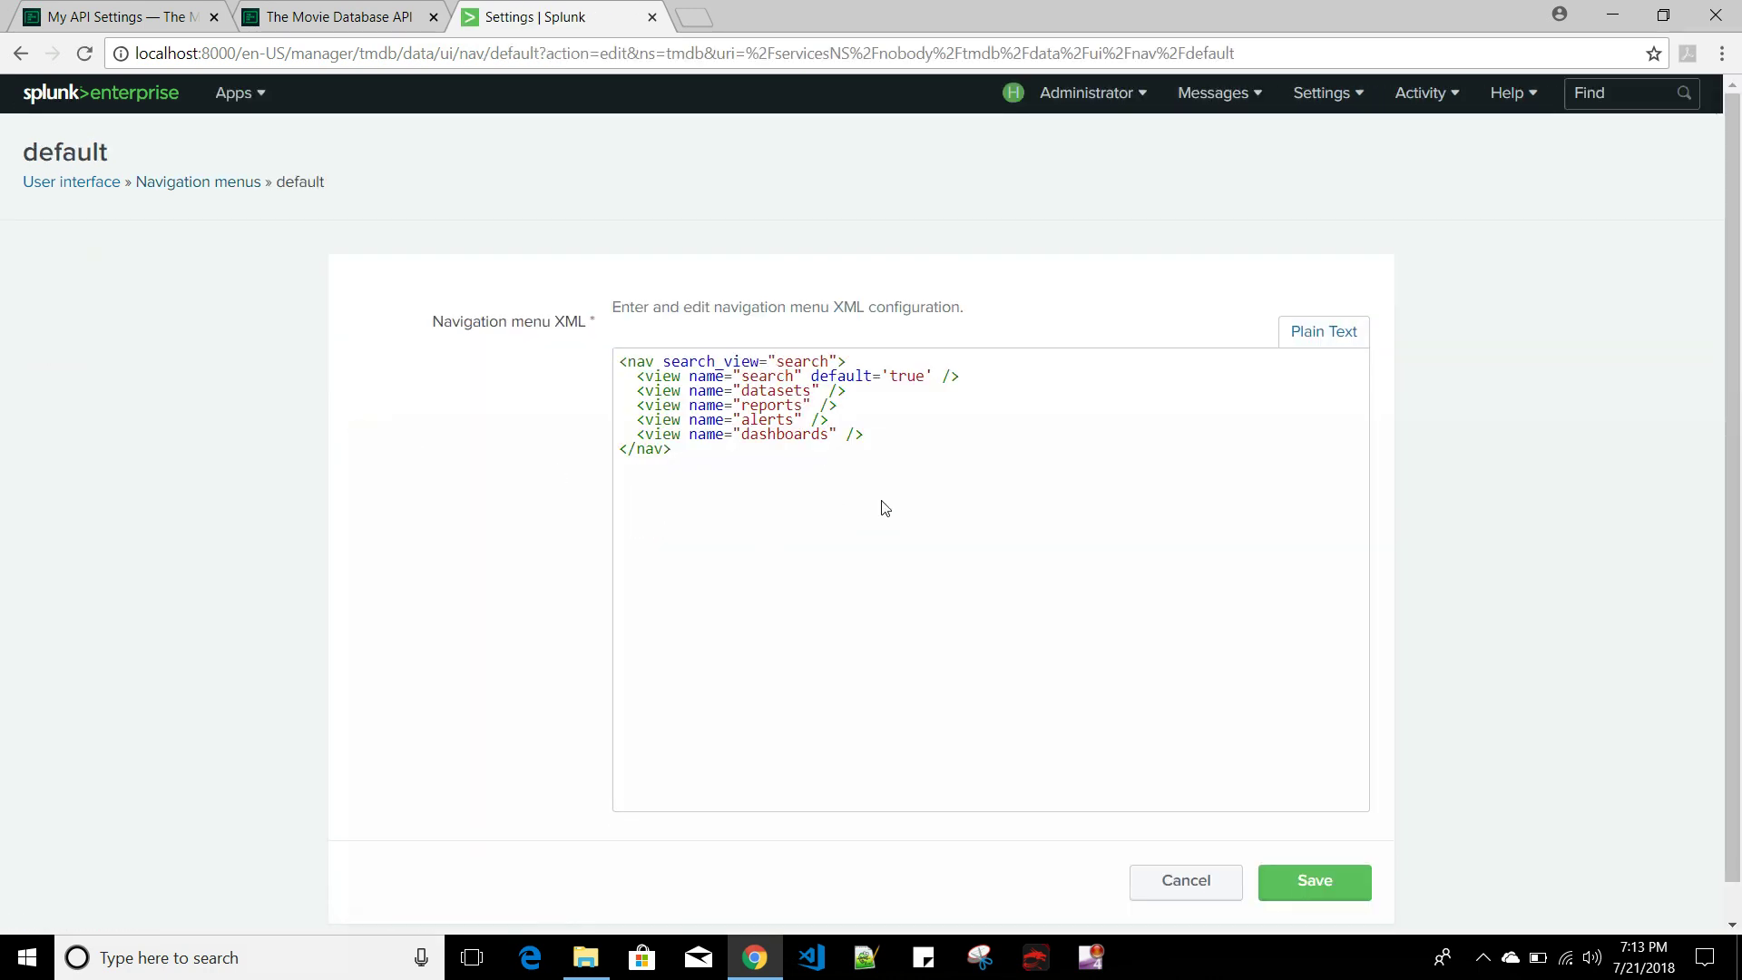
left_click(865, 390)
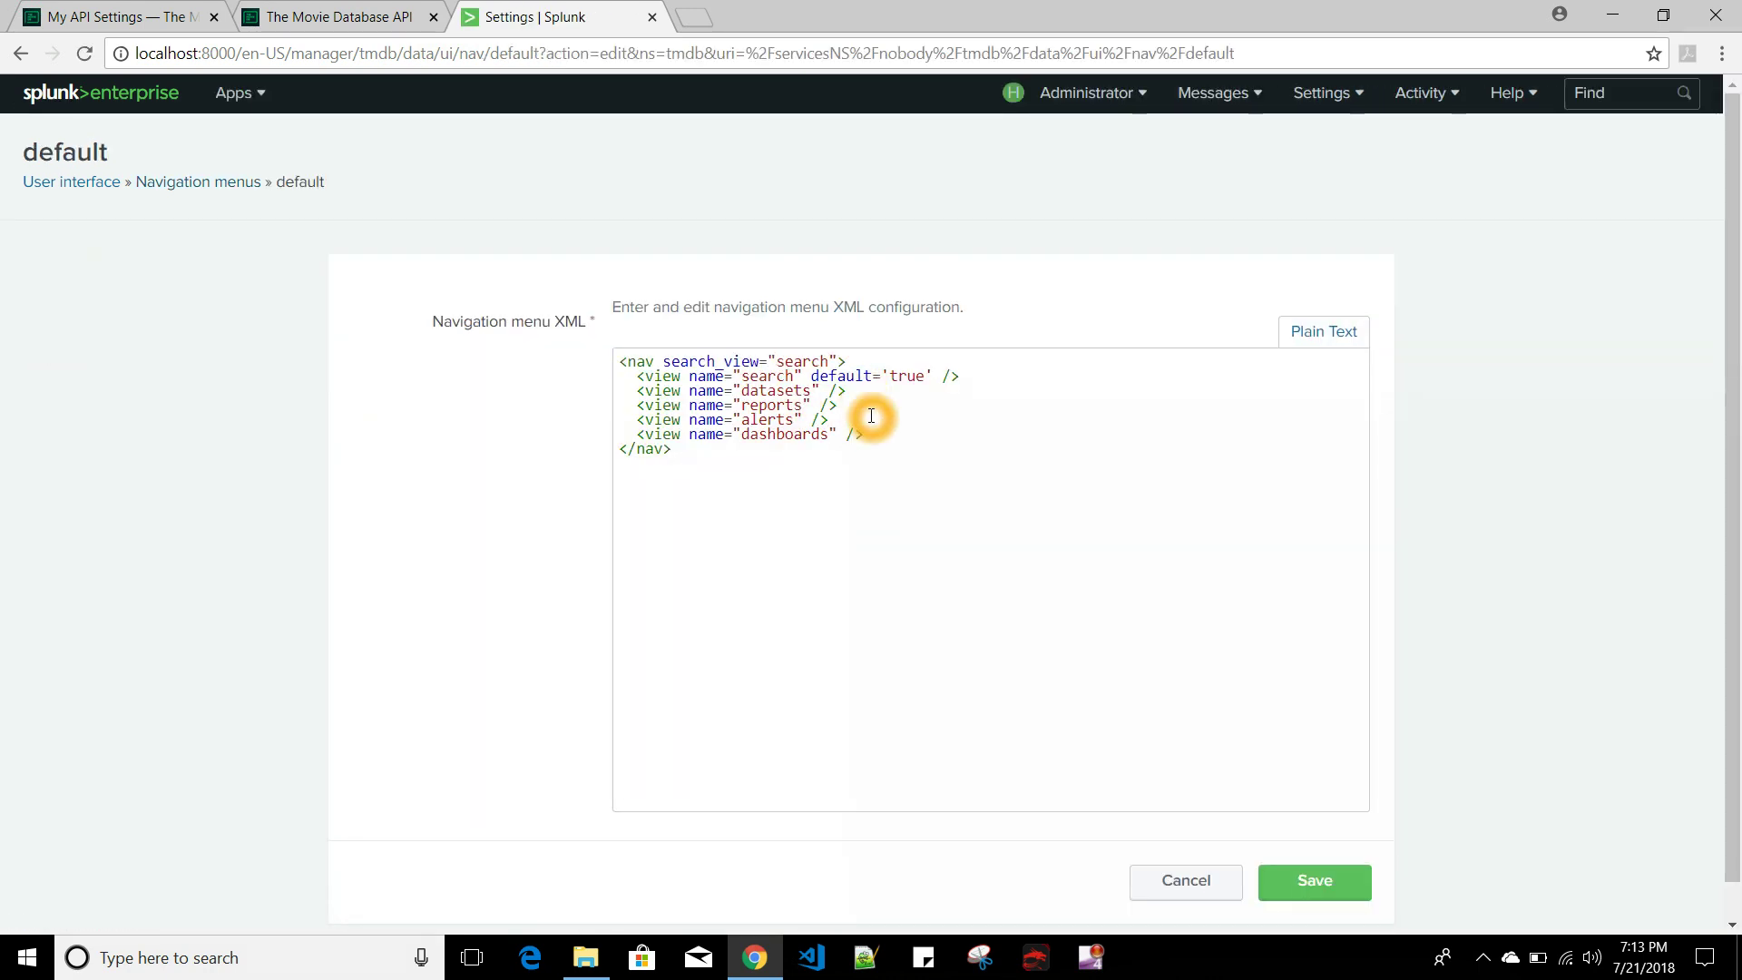
left_click_drag(871, 417, 631, 392)
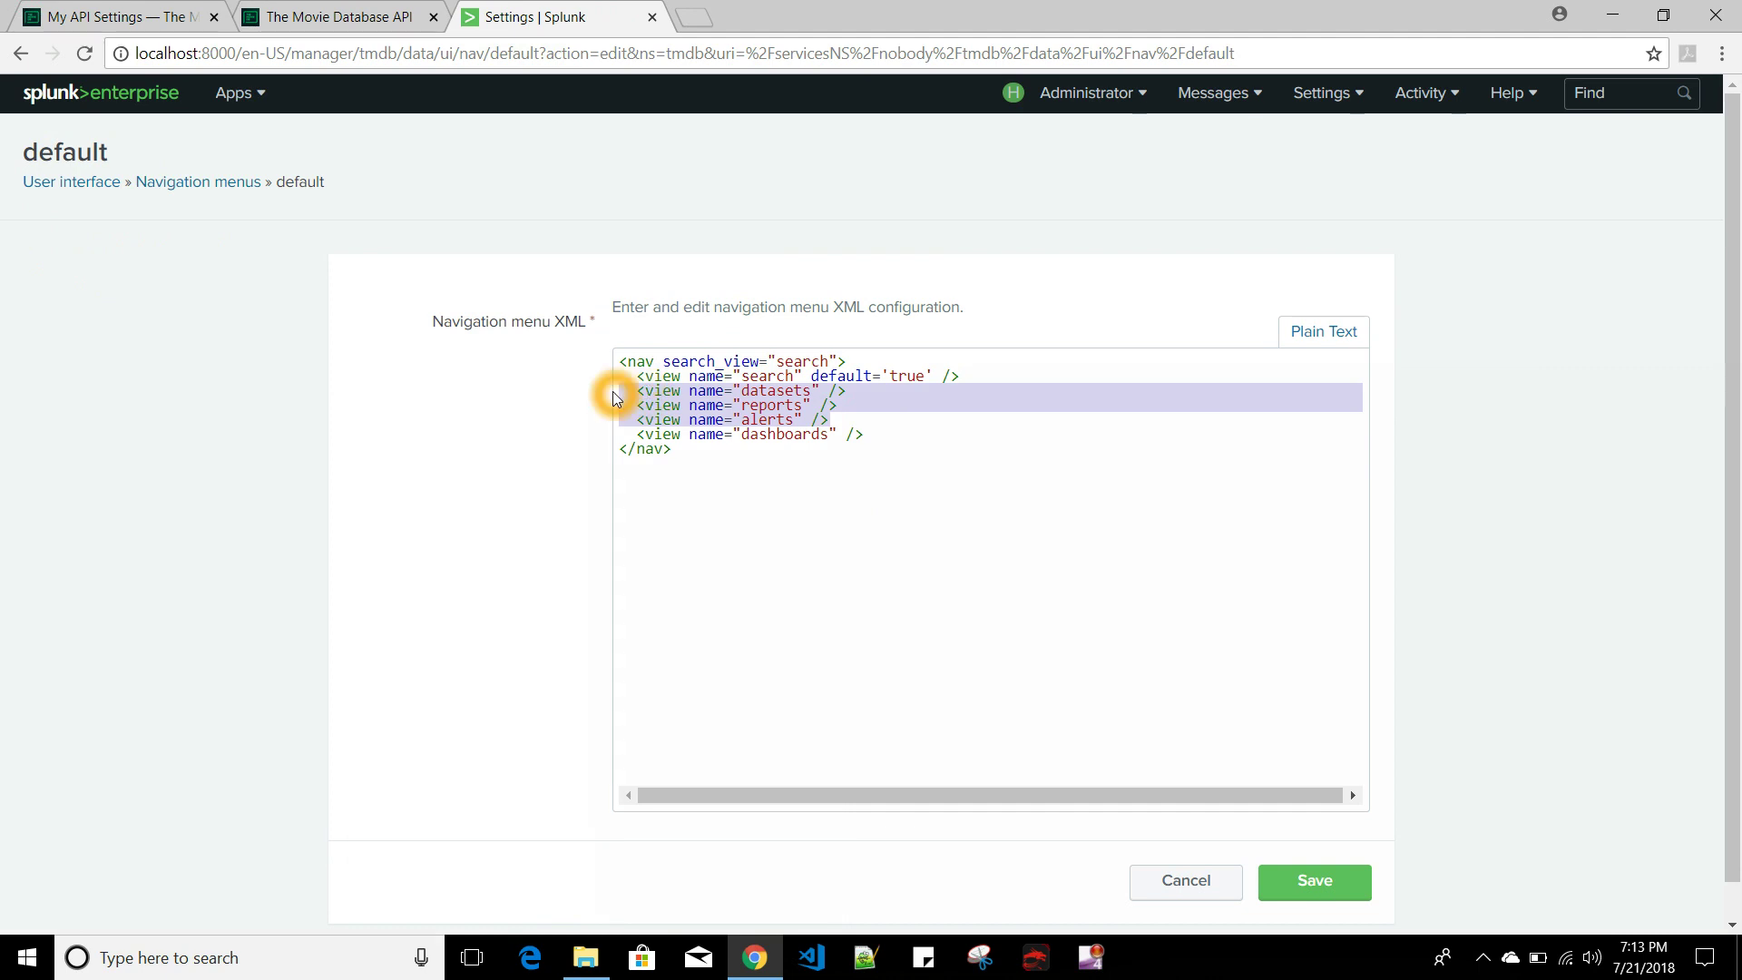
key("BackSpace")
key("BackSpace")
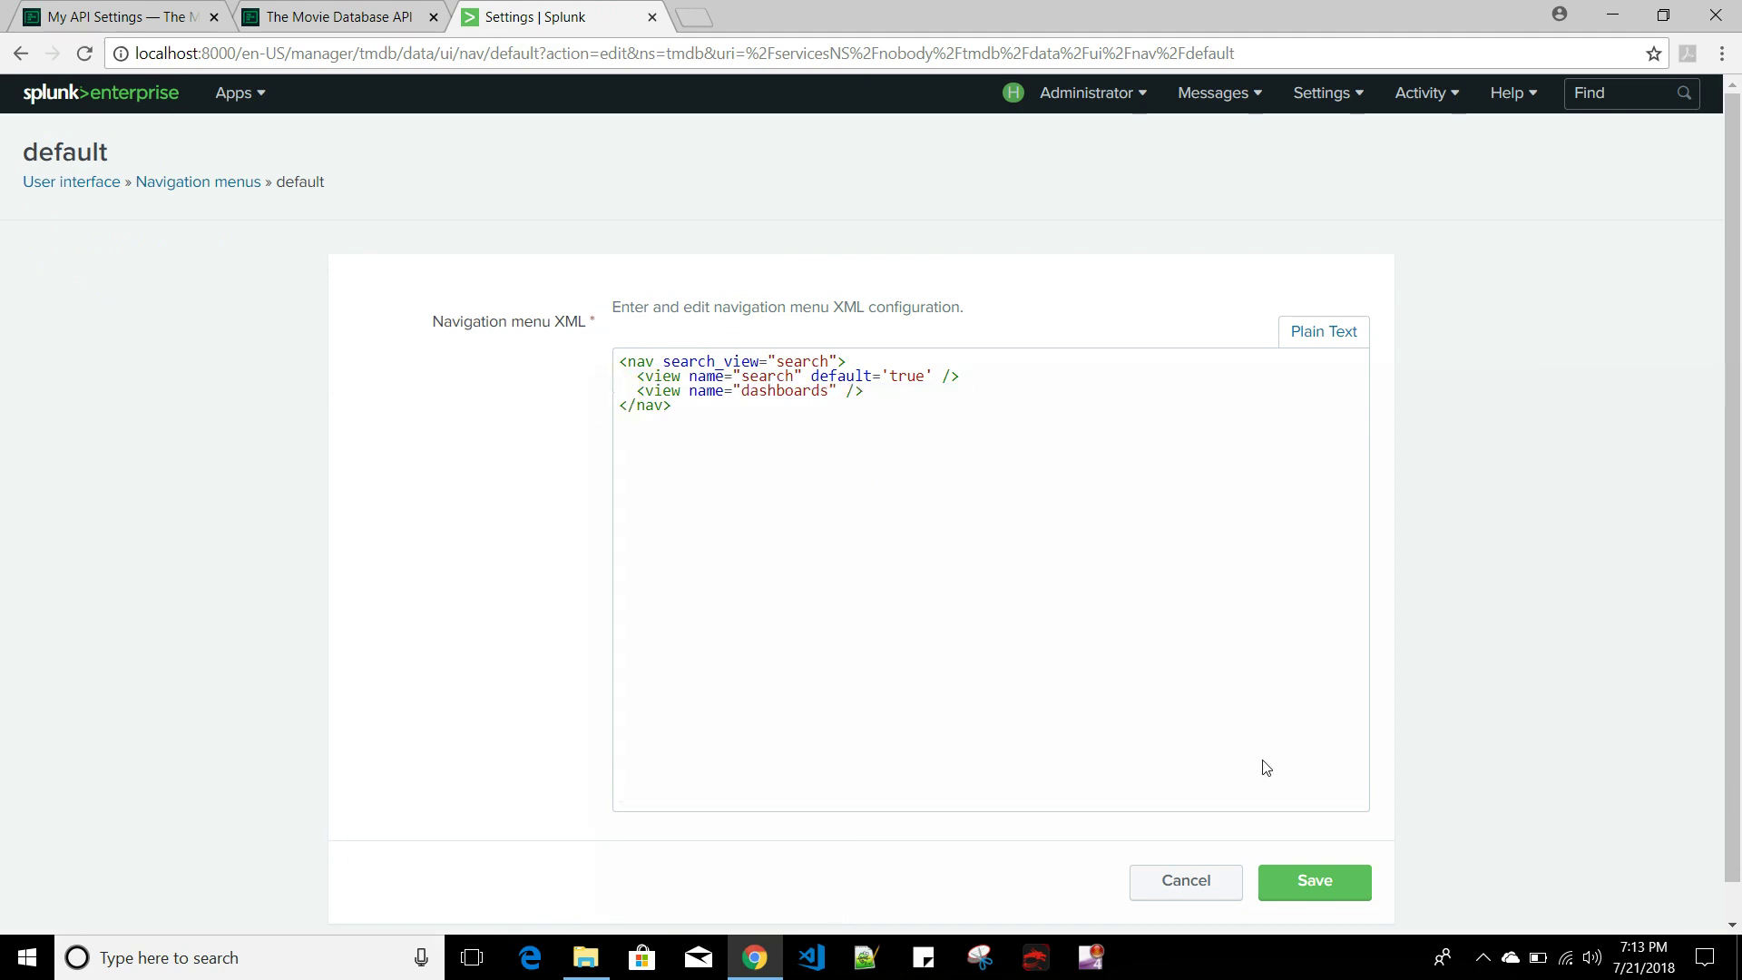
left_click(1339, 880)
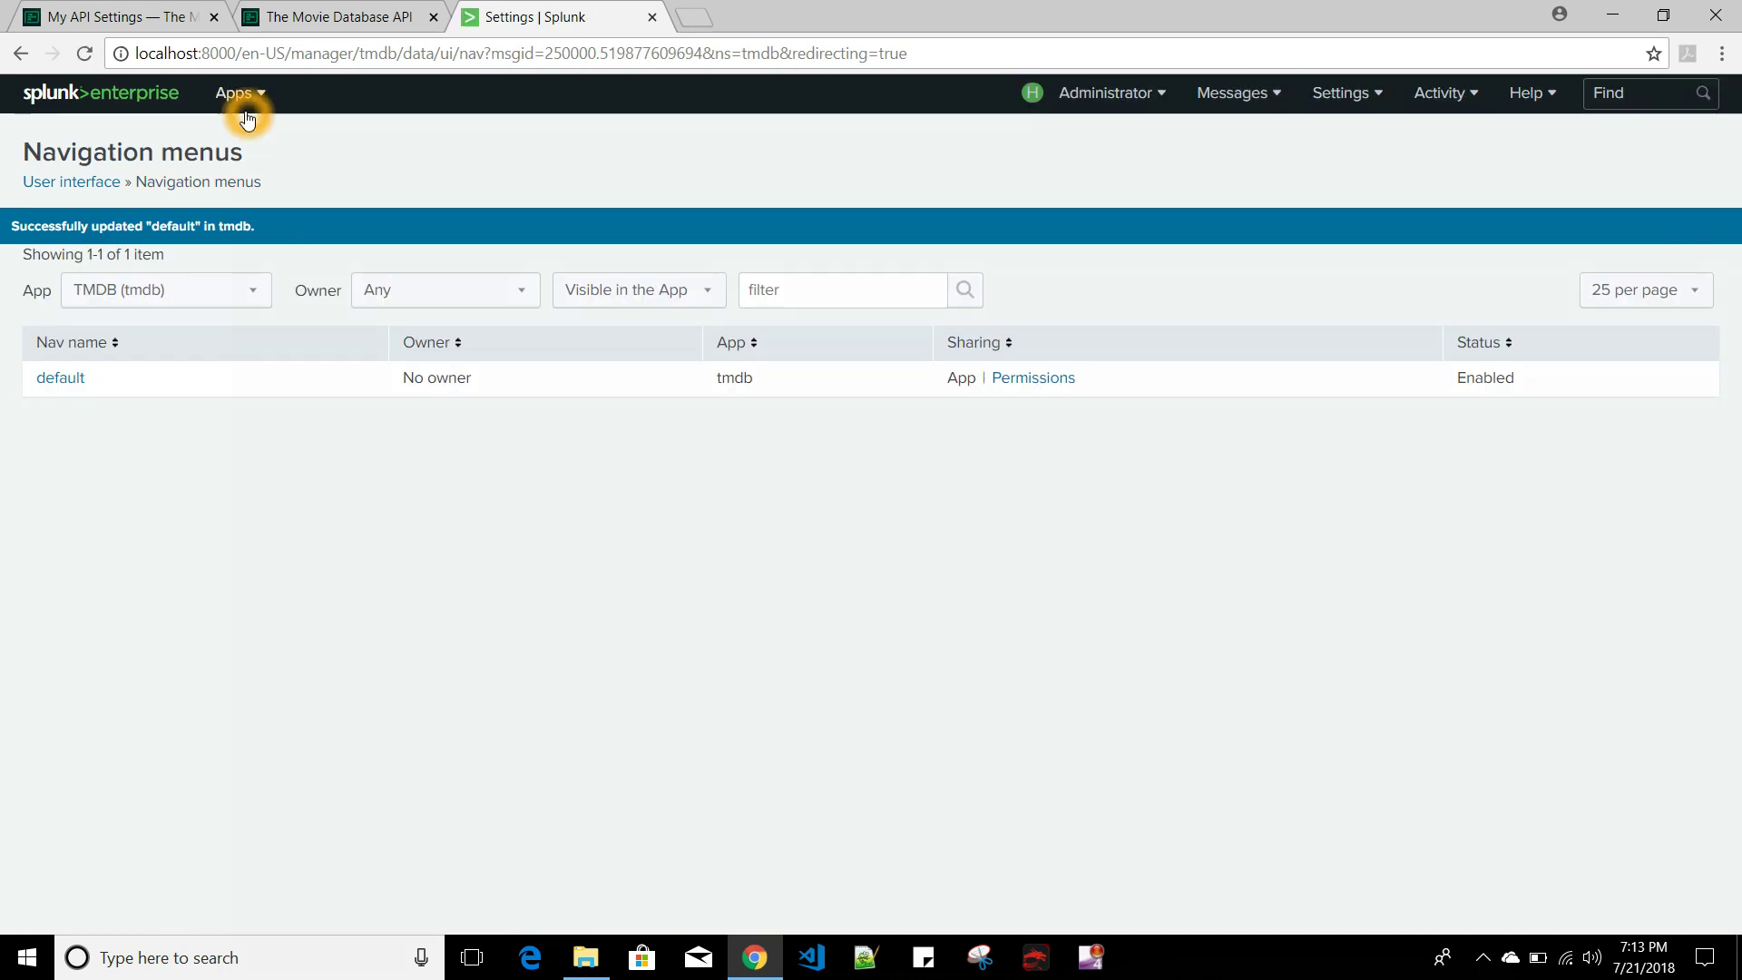
- Reopen the TMDB app to confirm its navigation shows only Search and Dashboards
left_click(246, 113)
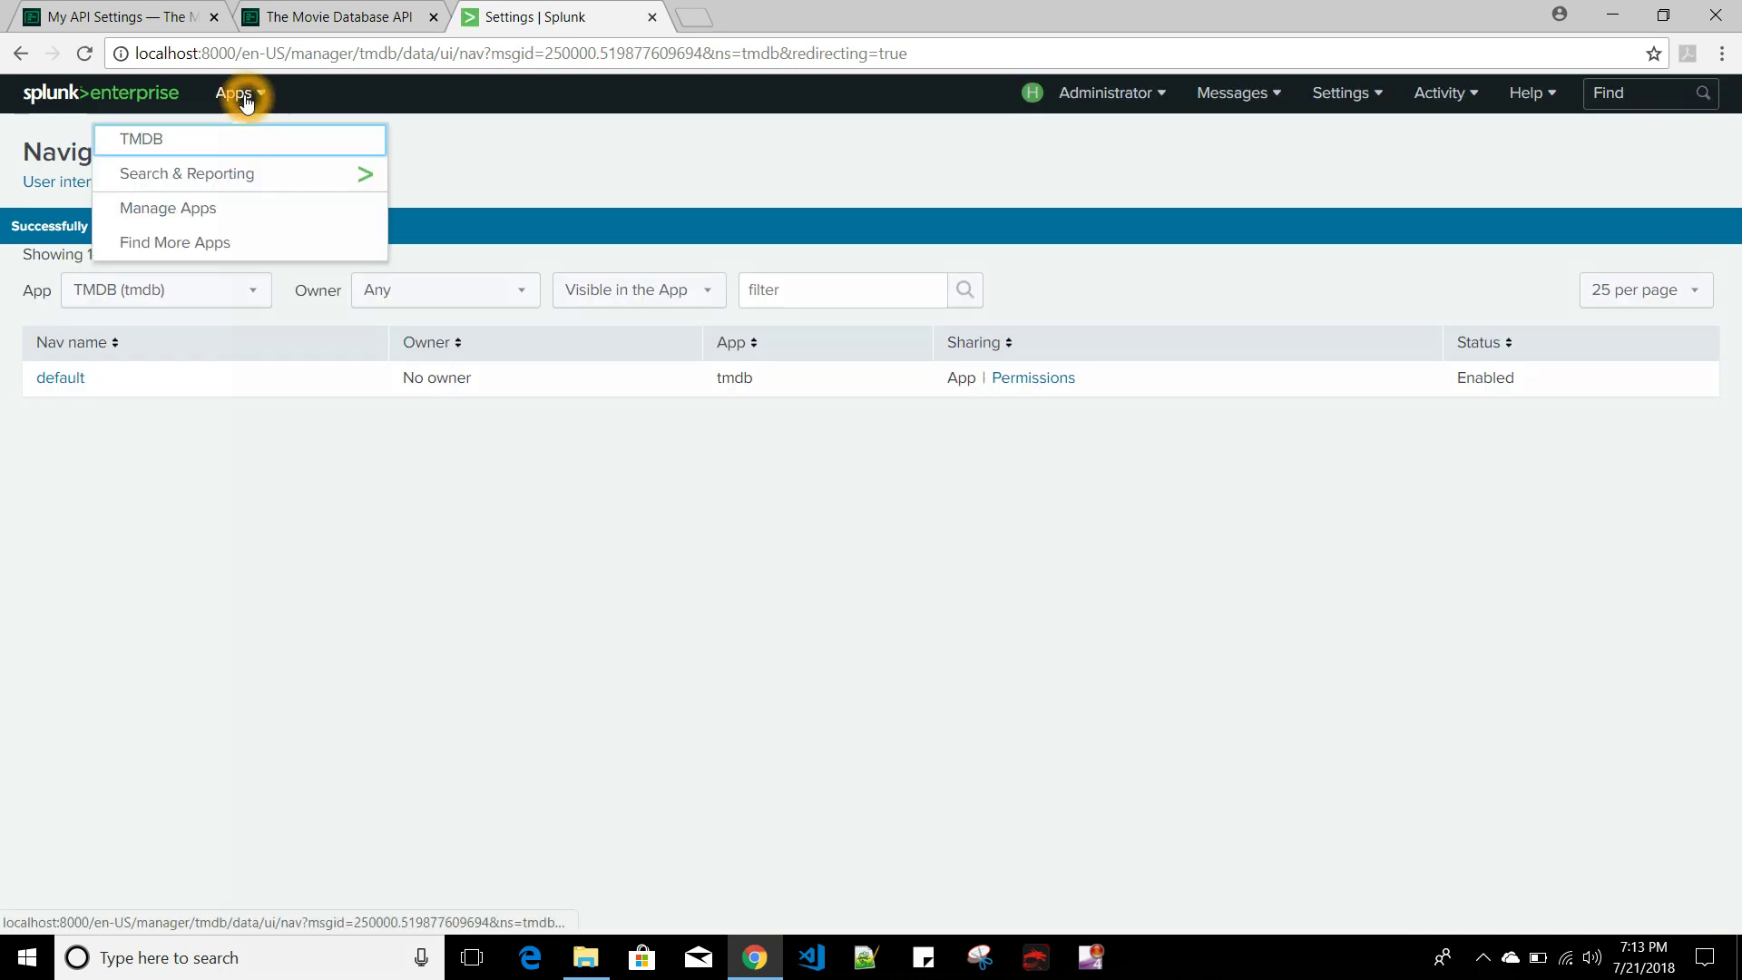
left_click(210, 142)
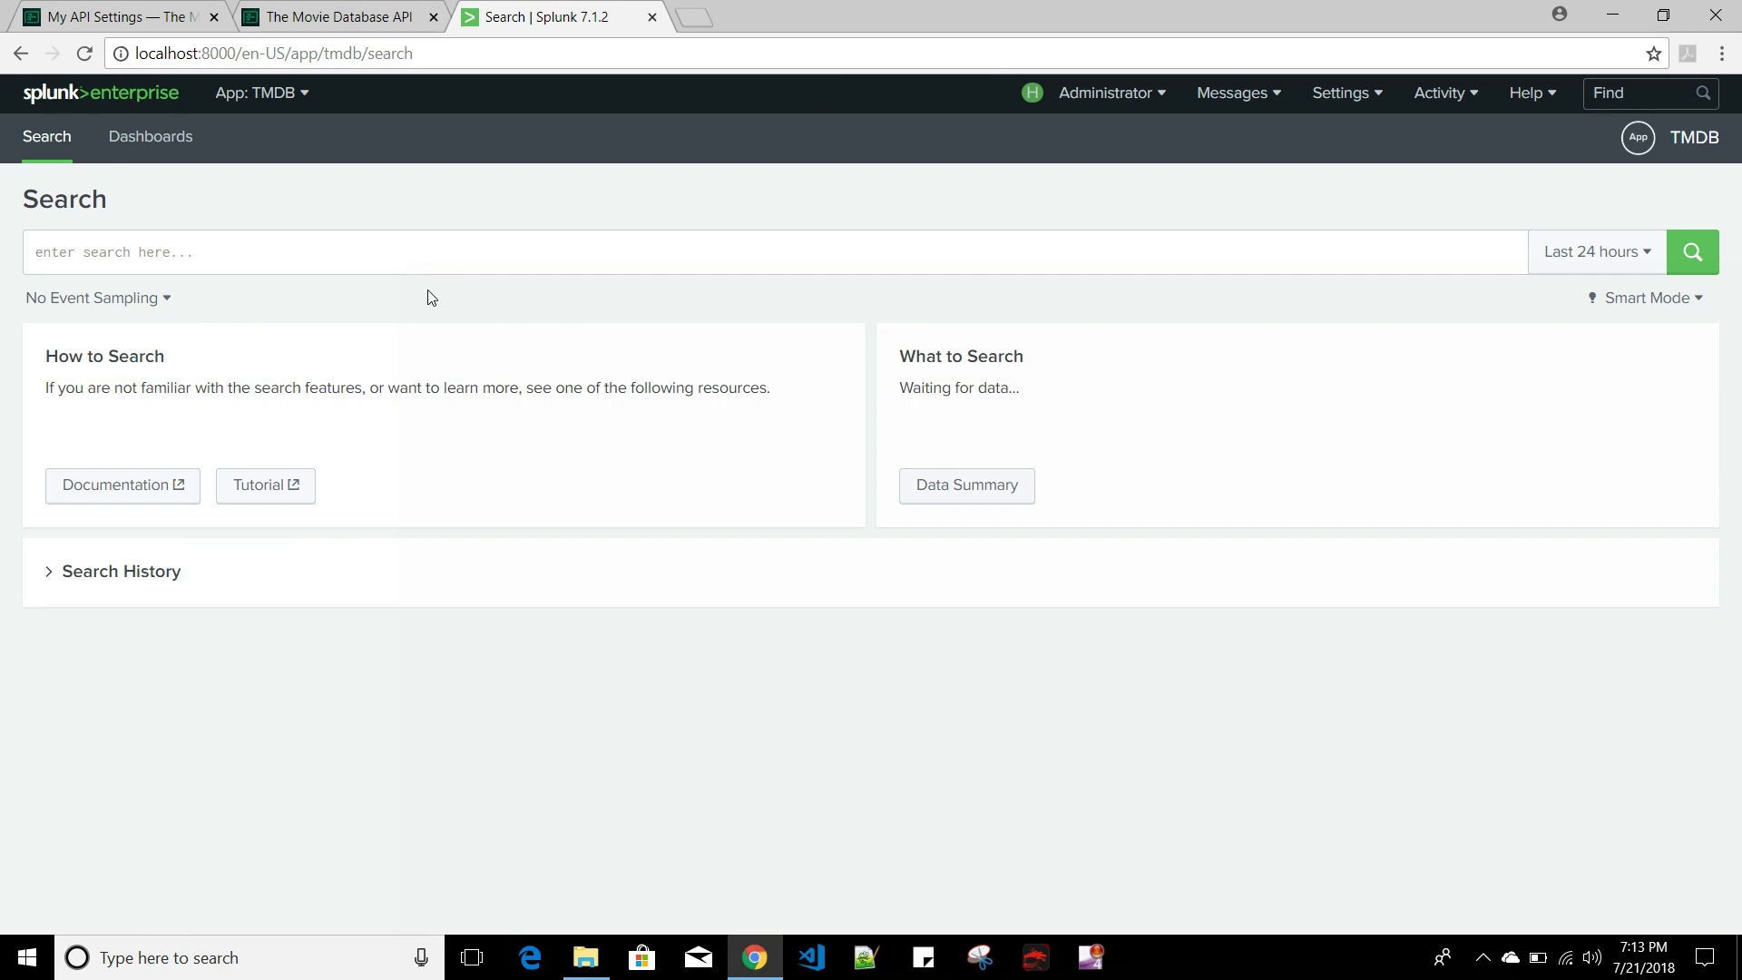
left_click(431, 295)
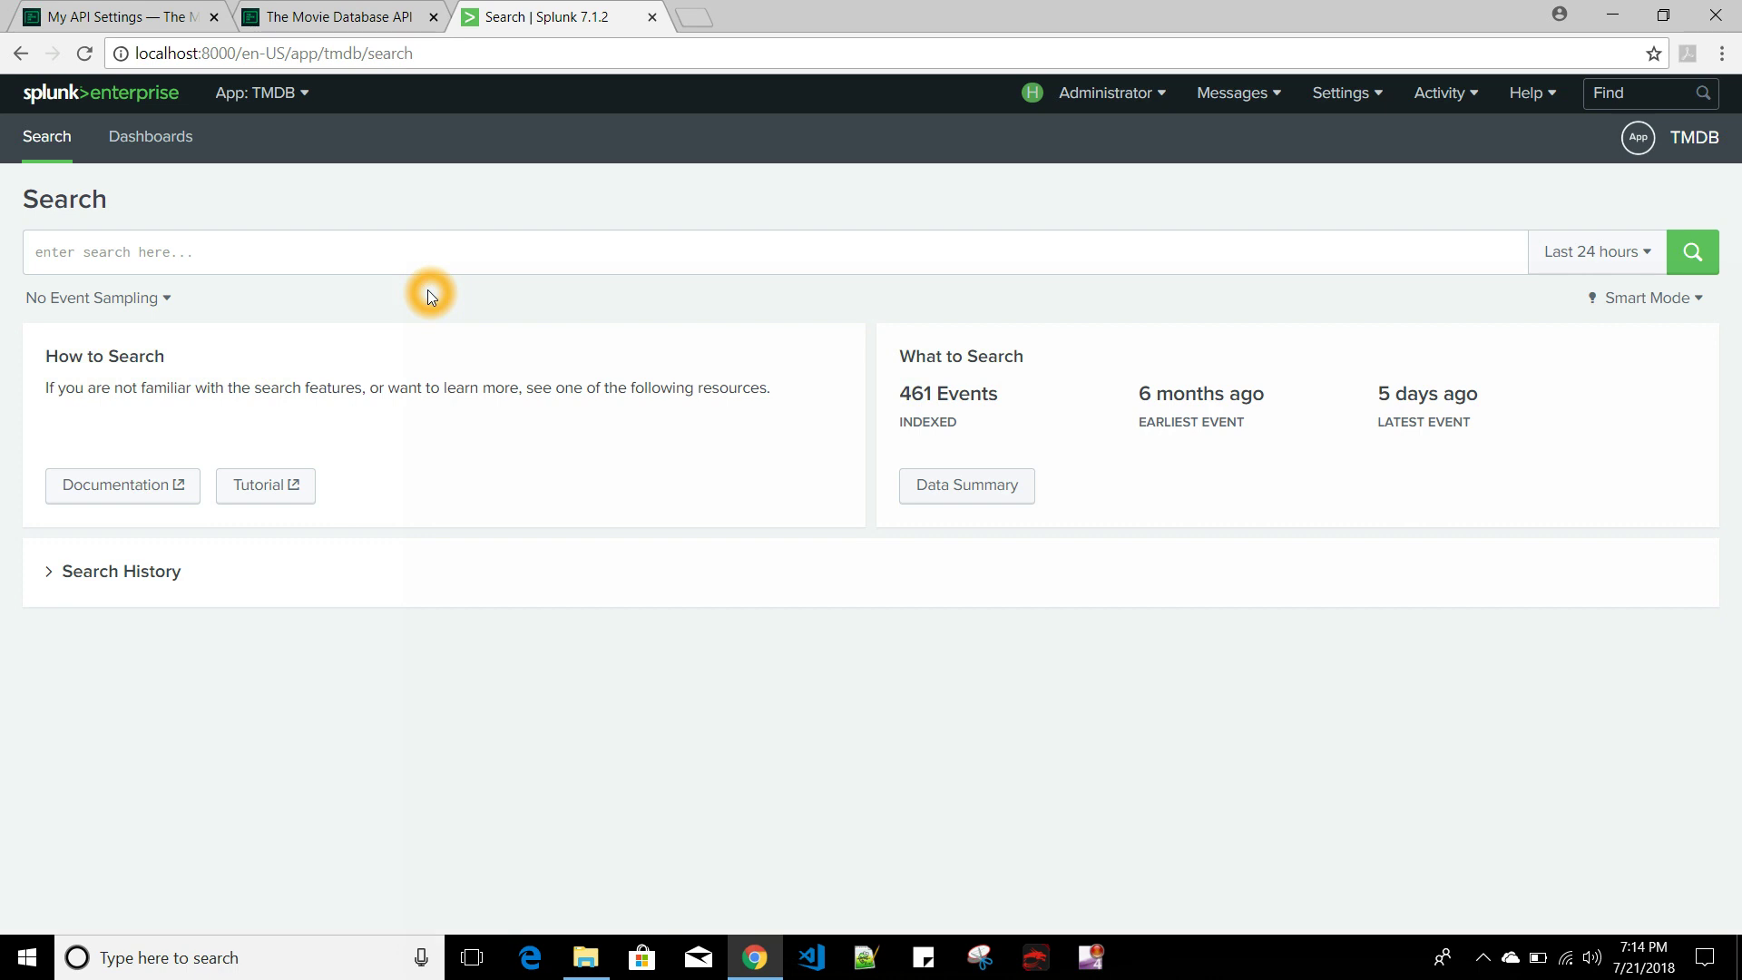
- From Settings > Indexes, start a new index named tmdb_index
left_click(1351, 100)
left_click(1470, 234)
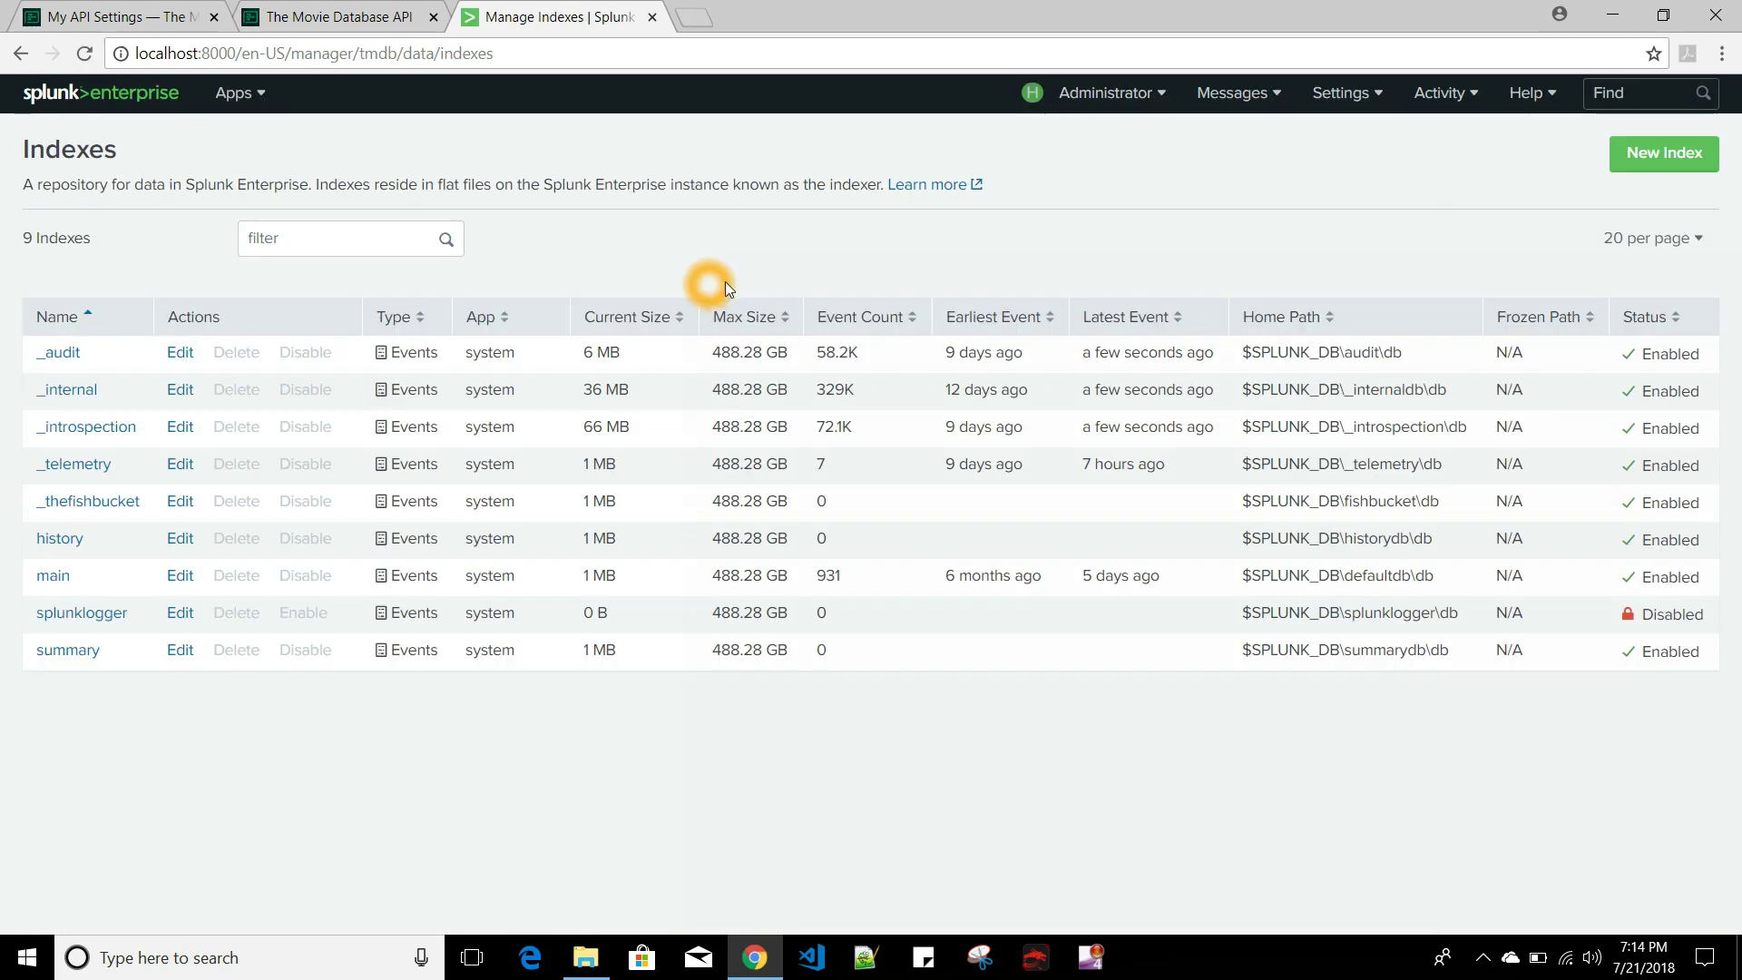
left_click(1678, 153)
left_click(1065, 261)
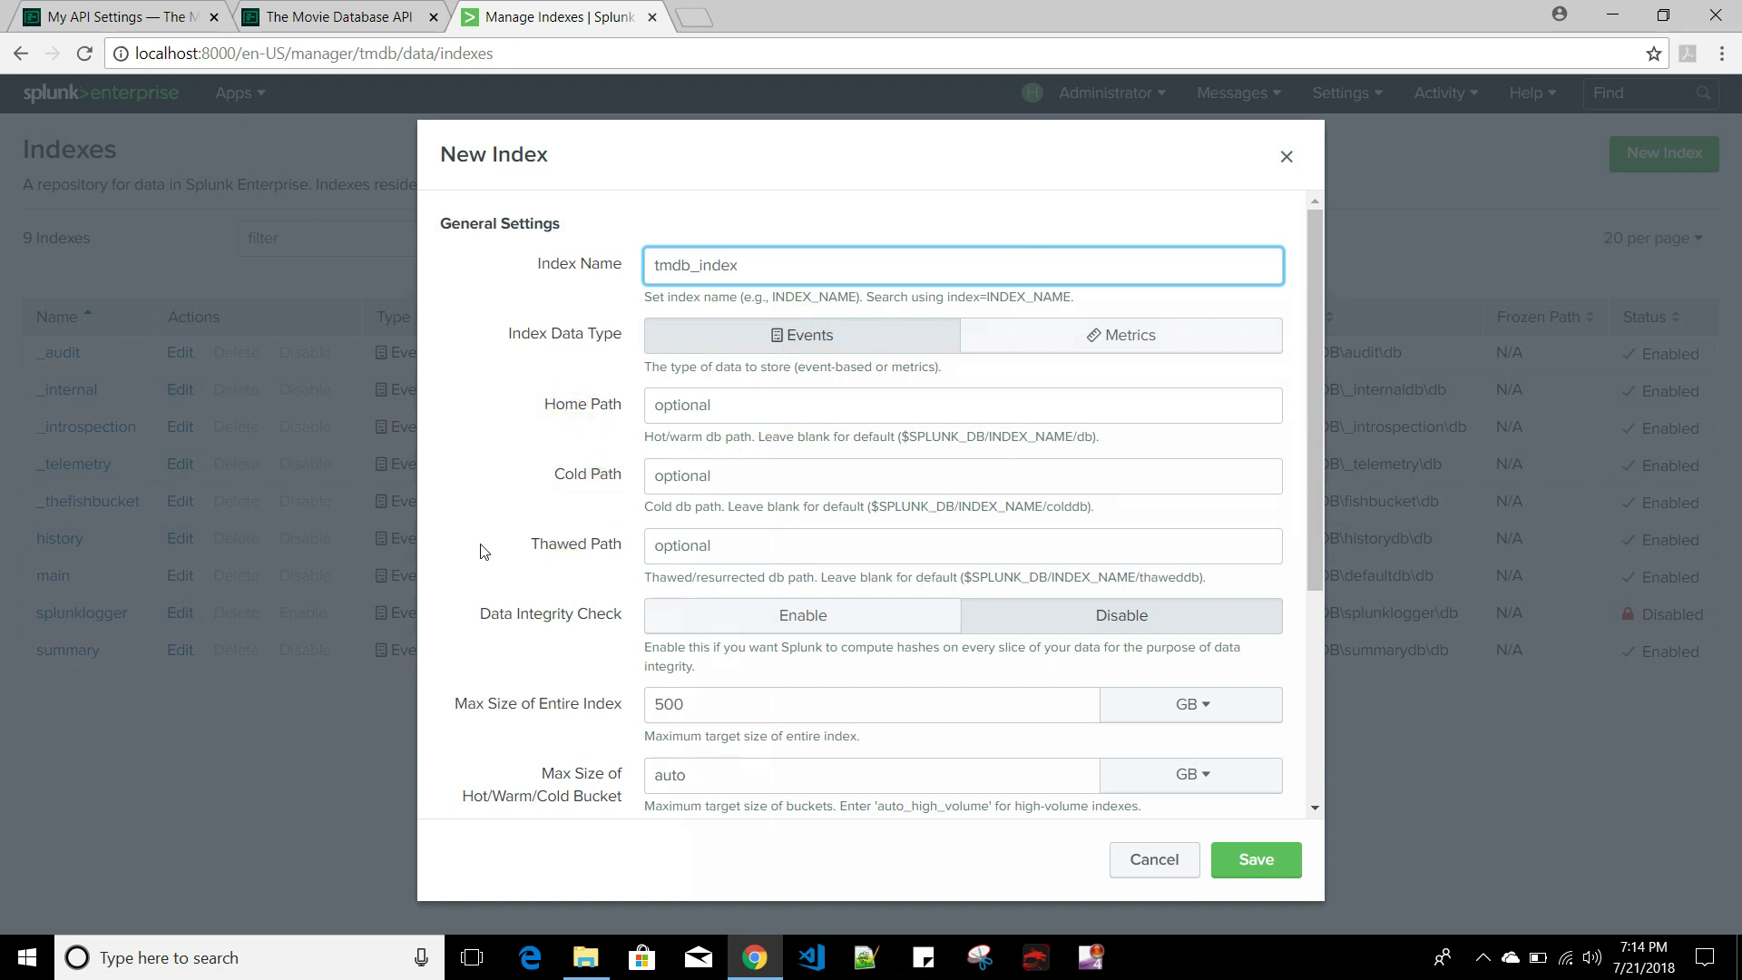
- Enable data integrity checking, keep the 500 GB maximum size in app TMDB, and save the index
scroll(497, 467, "down", 1)
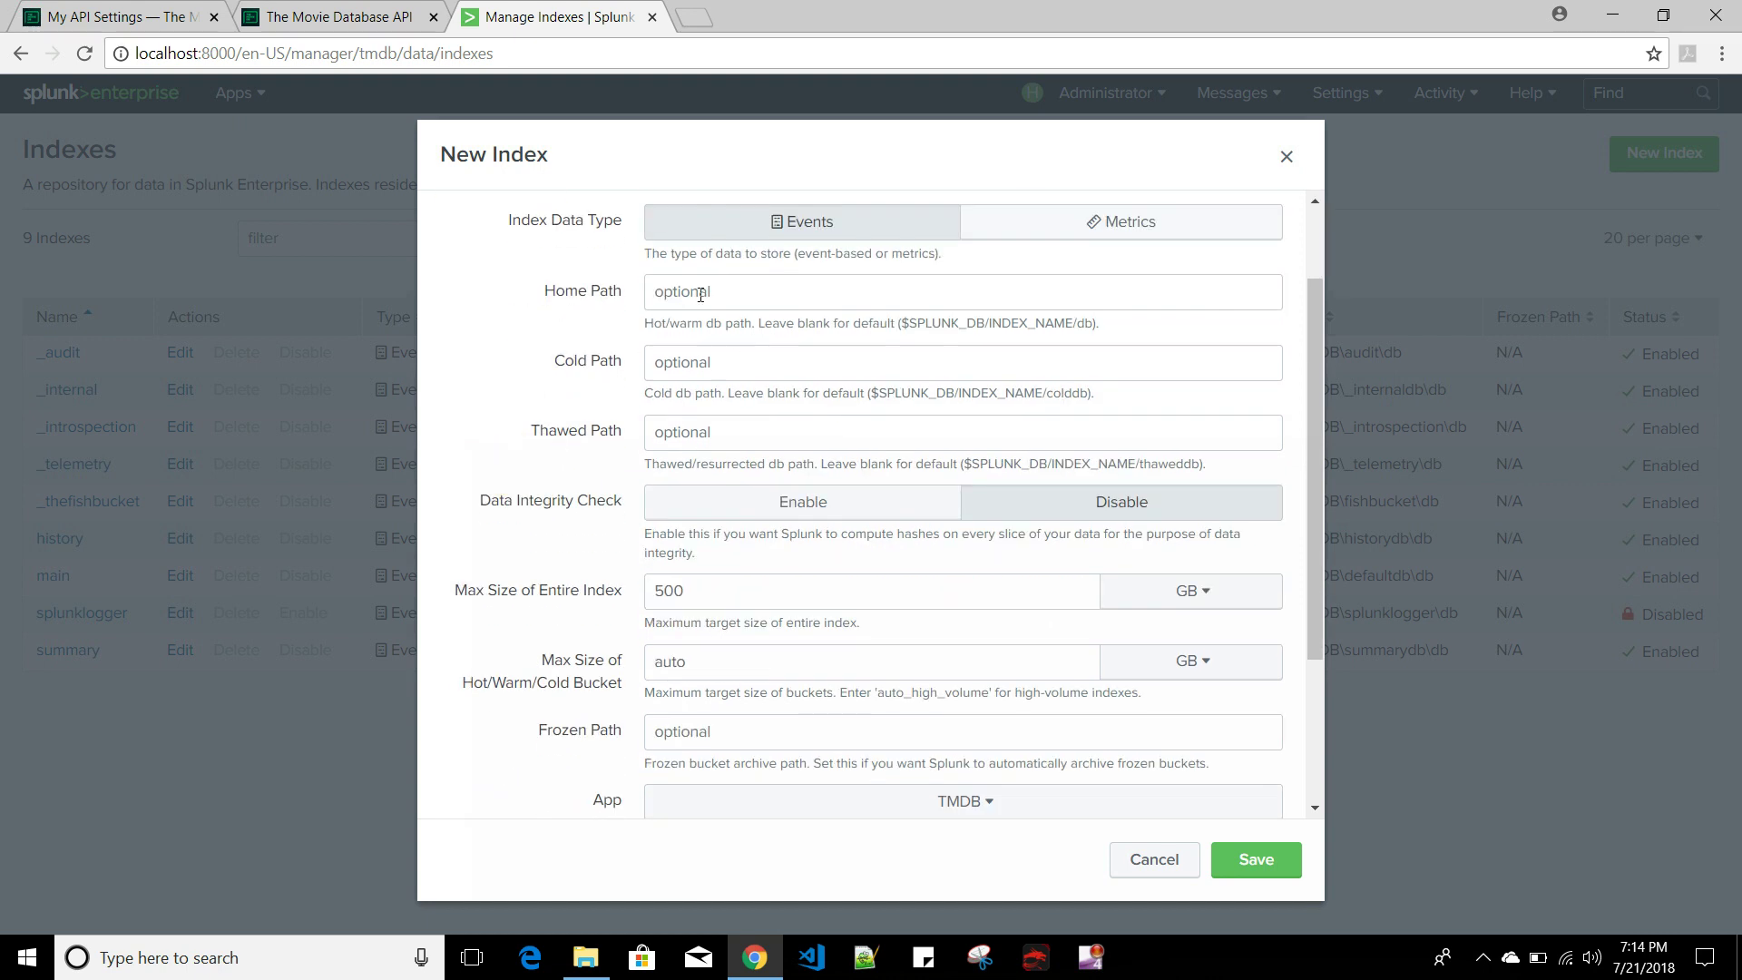
left_click(704, 348)
left_click(1269, 286)
left_click(547, 302)
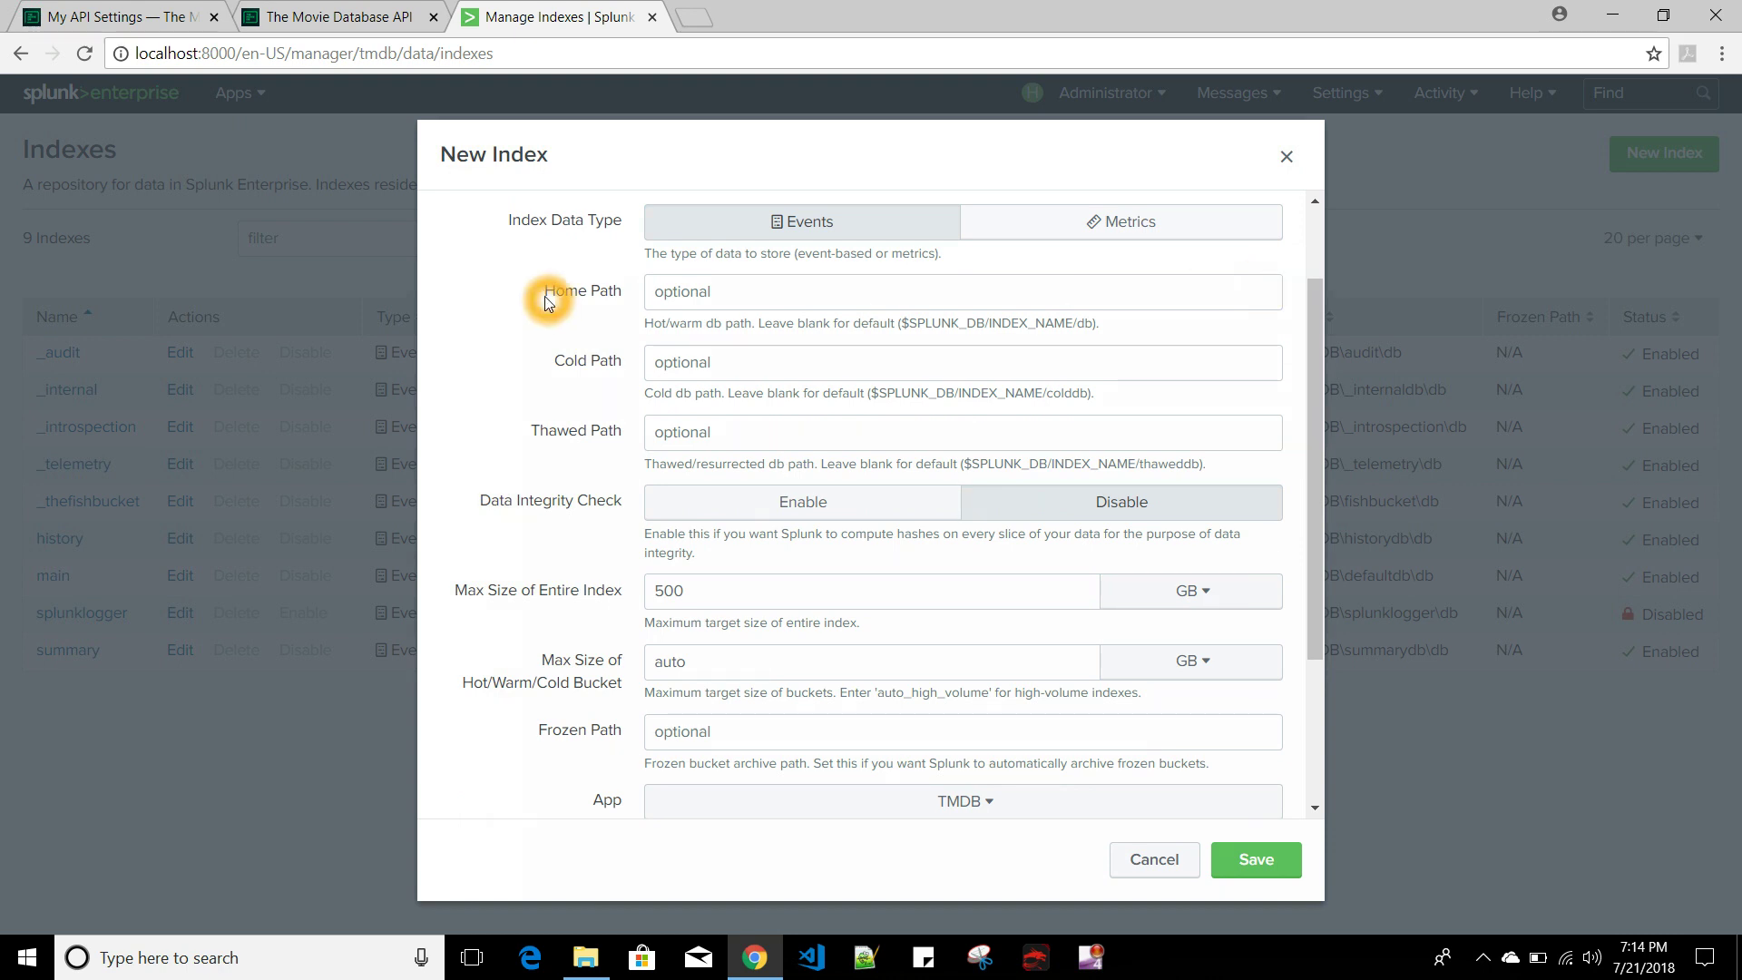
scroll(554, 402, "down", 1)
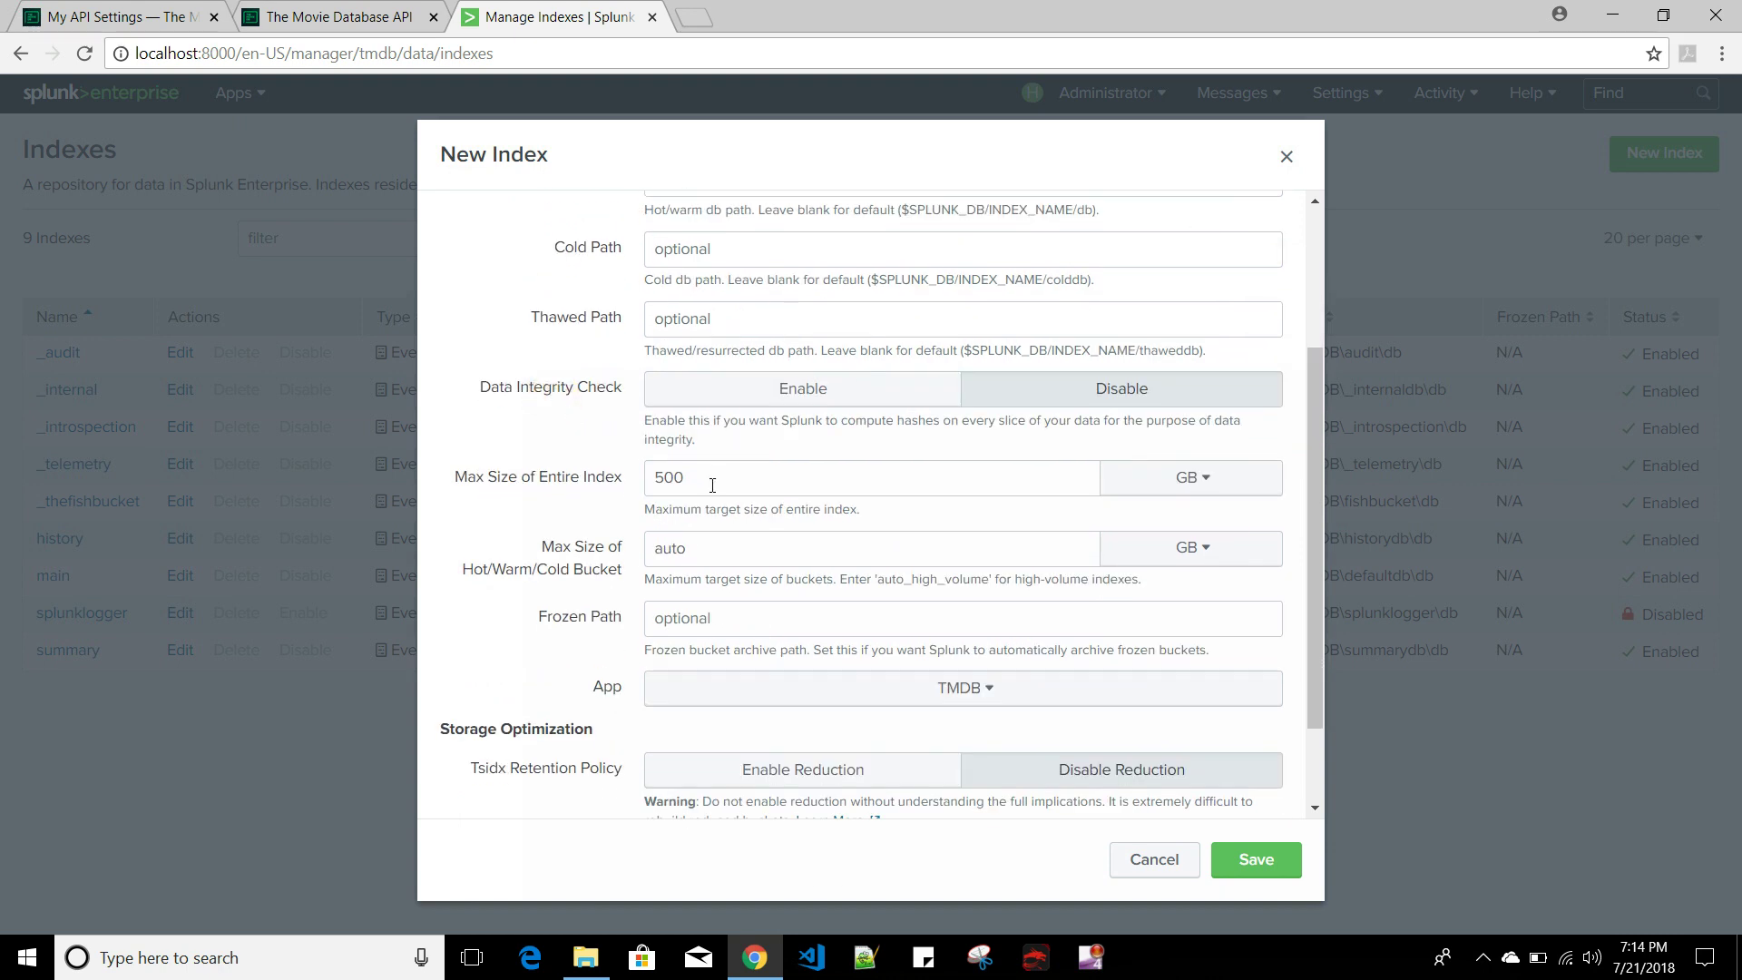
left_click(565, 409)
left_click(800, 399)
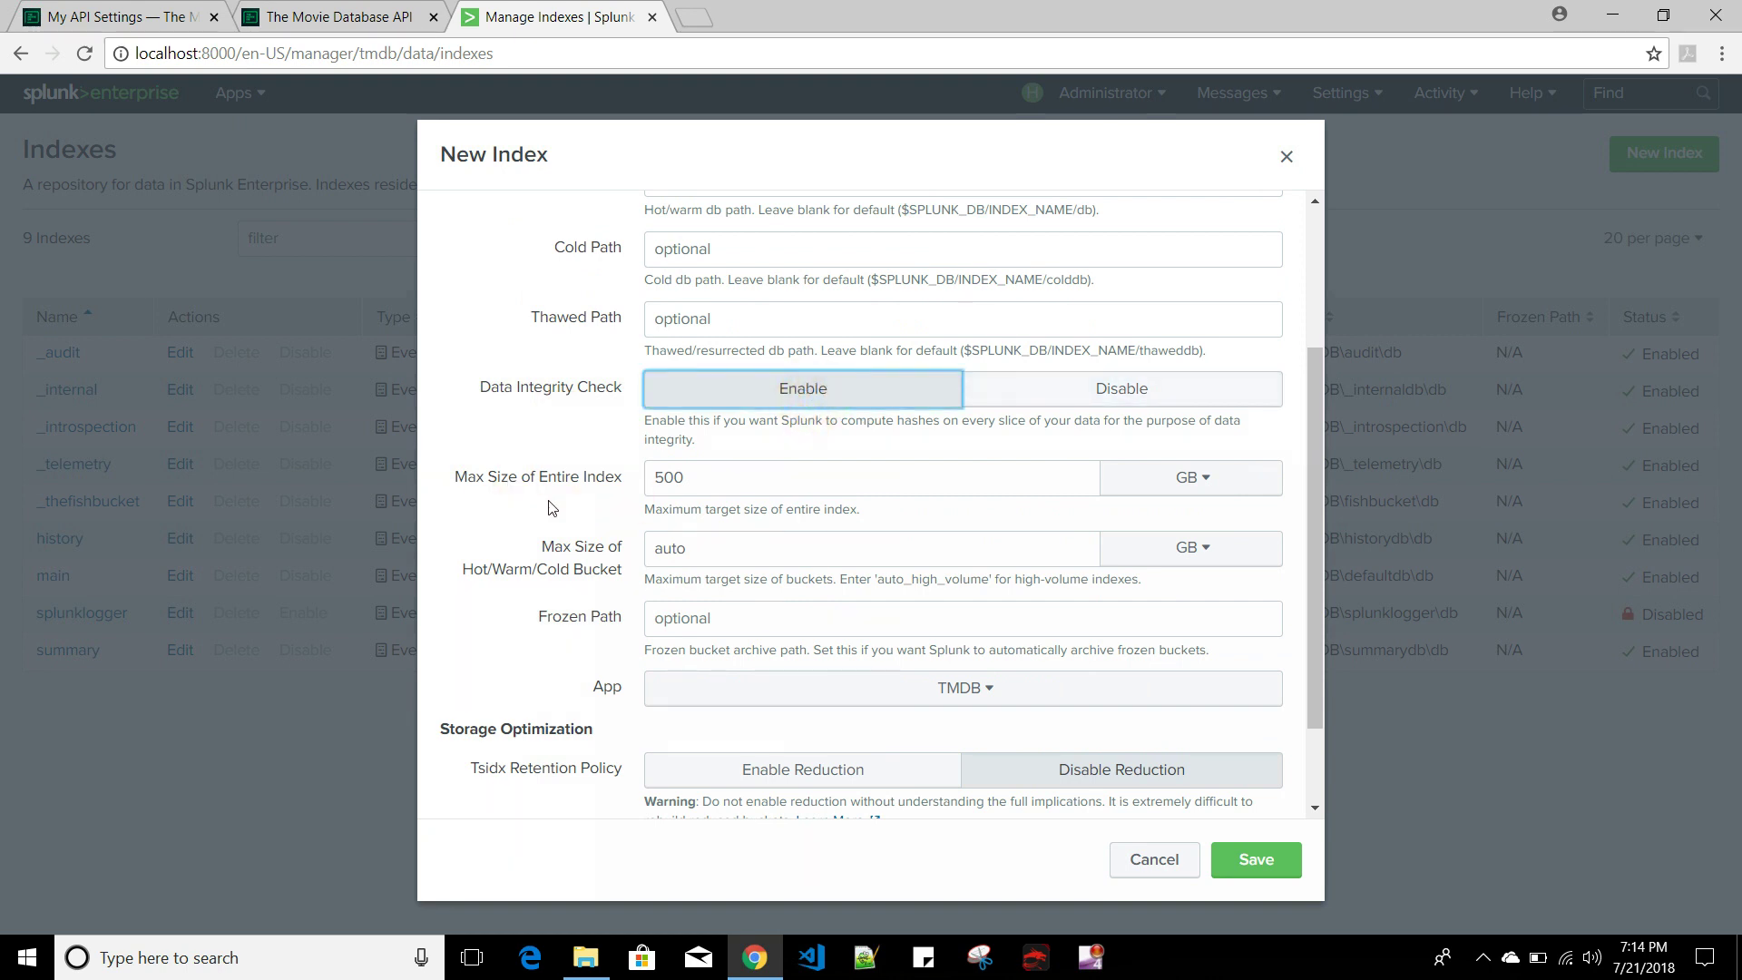
left_click(717, 472)
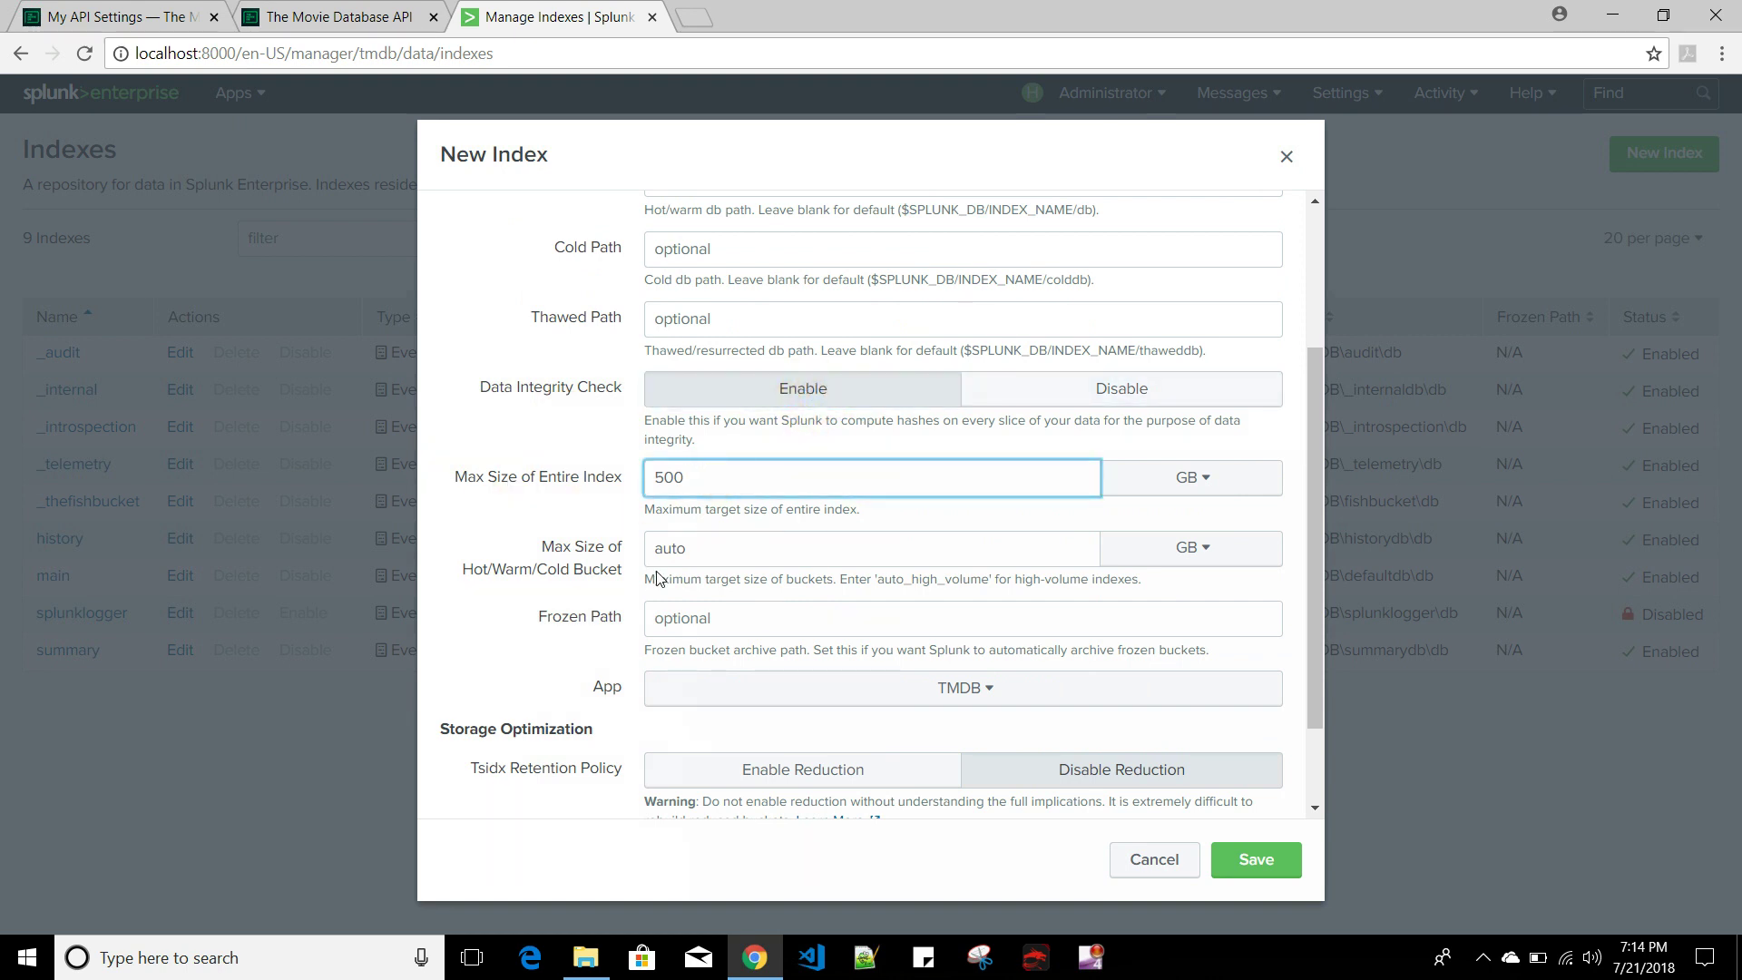
scroll(496, 585, "down", 1)
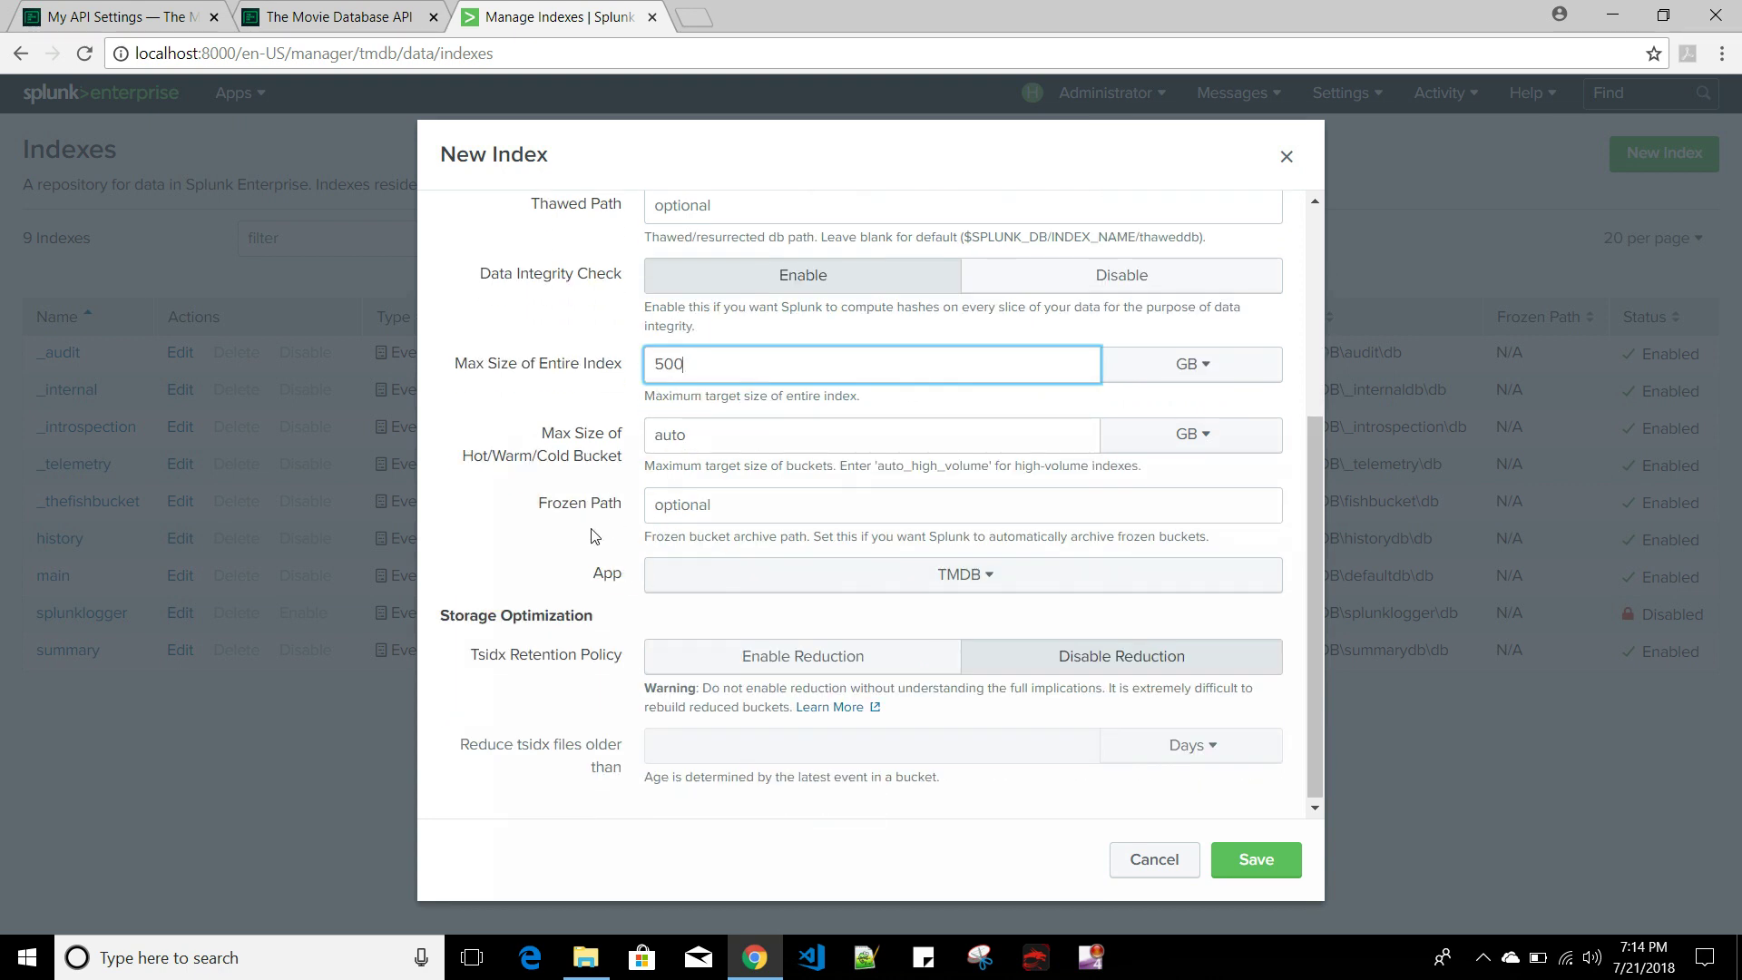
scroll(541, 655, "down", 1)
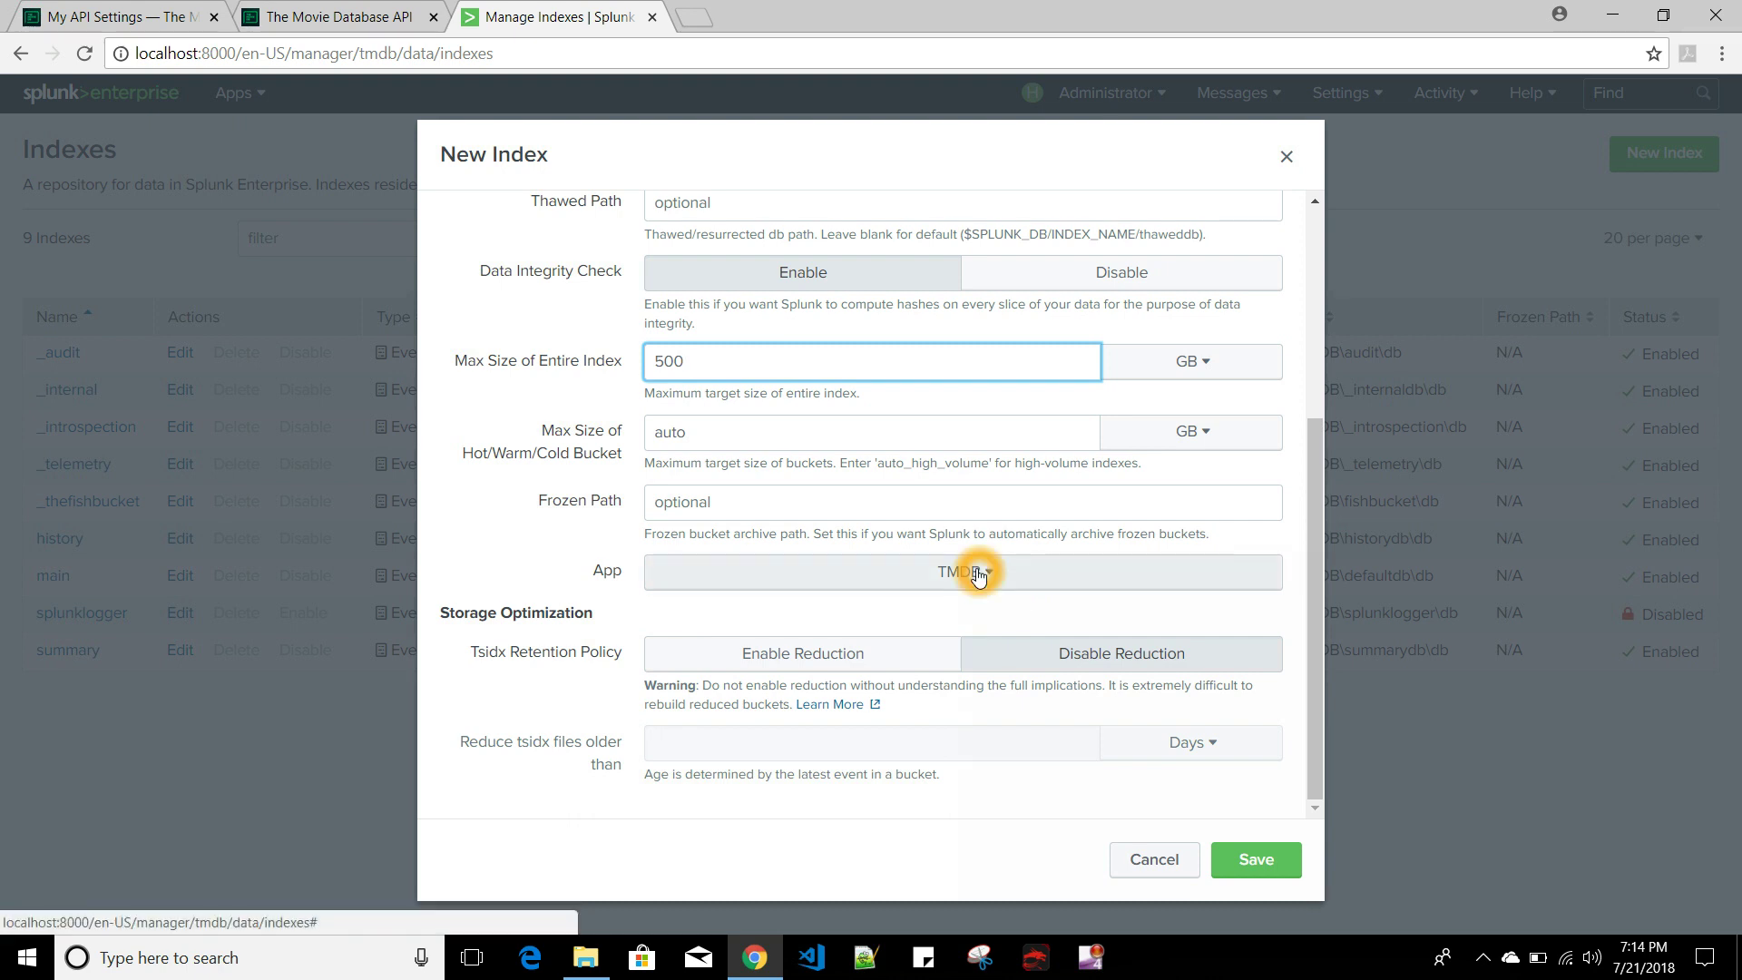
left_click(1252, 864)
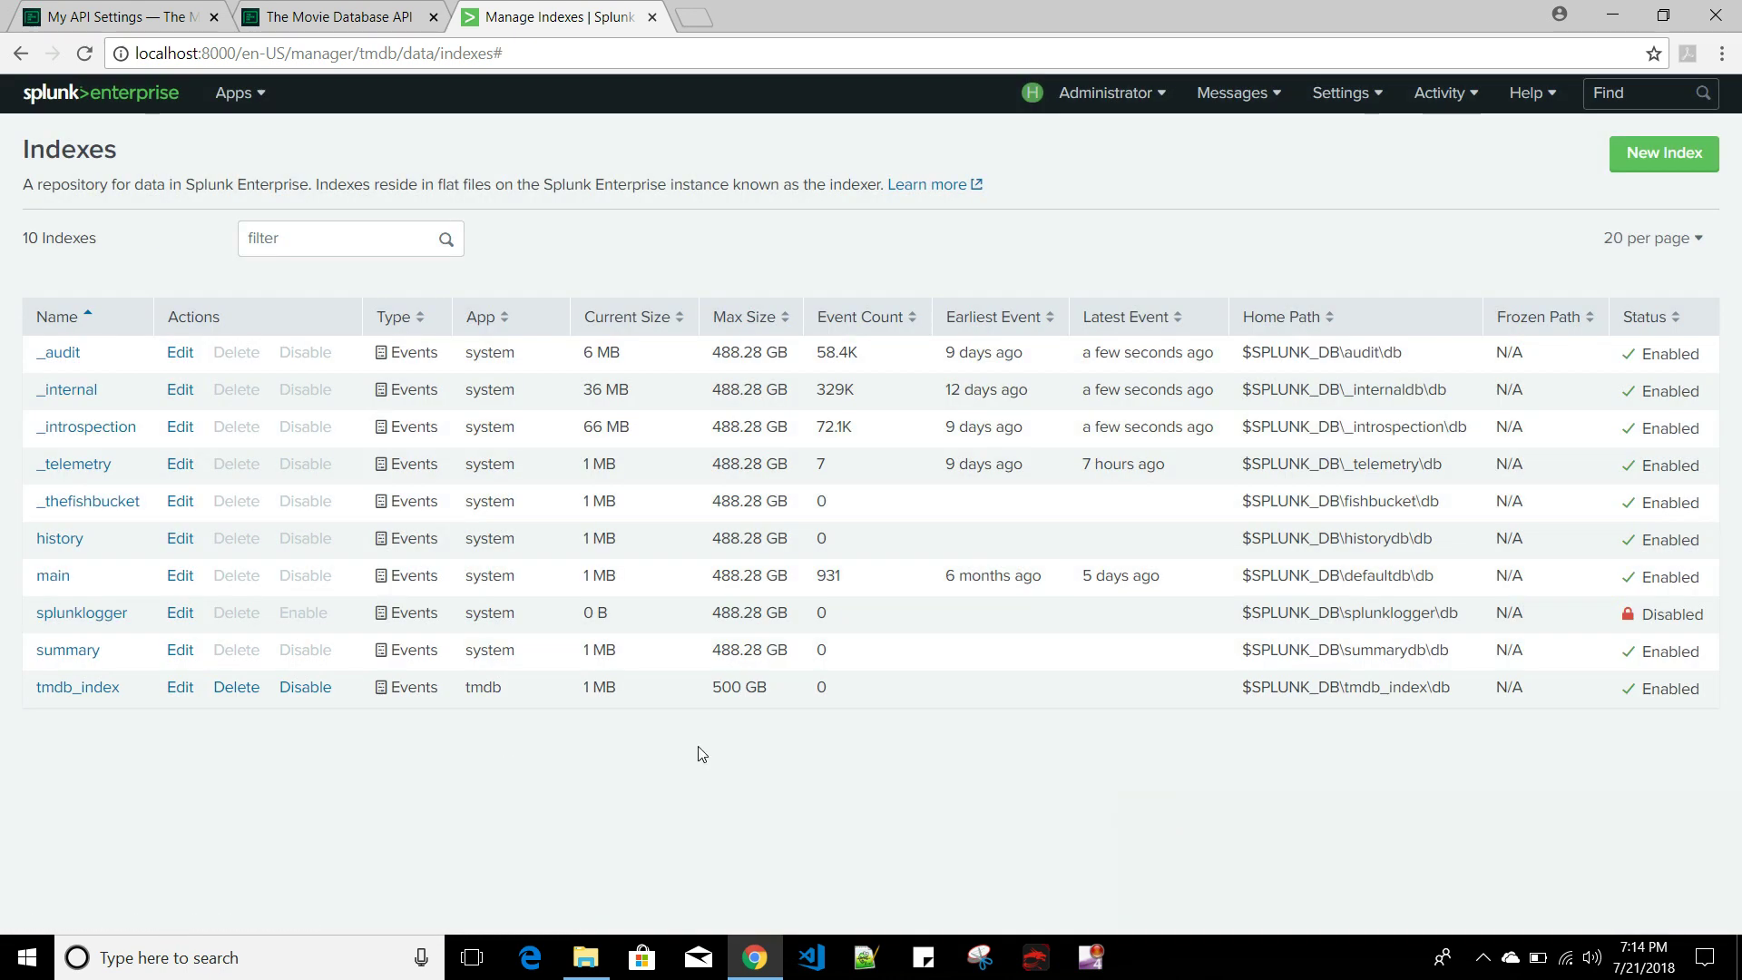
- Open the tmdb app's local folder in Explorer, granting access, and bring up the indexes.conf context menu
left_click(585, 958)
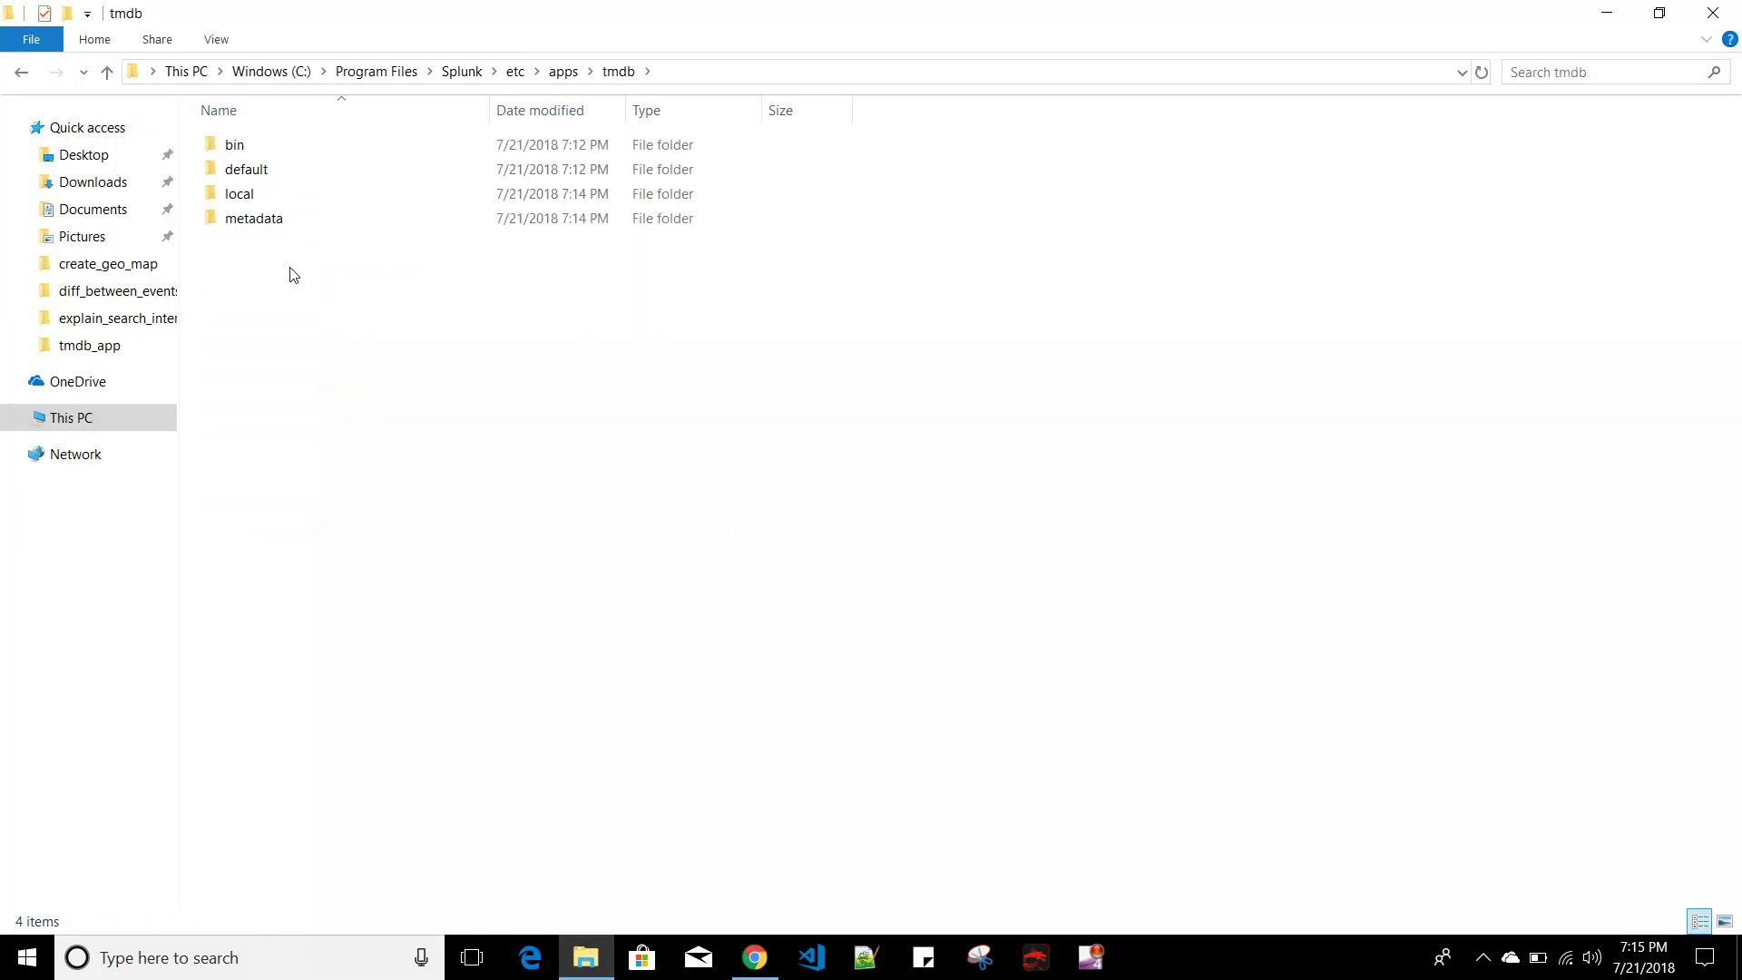
double_click(279, 196)
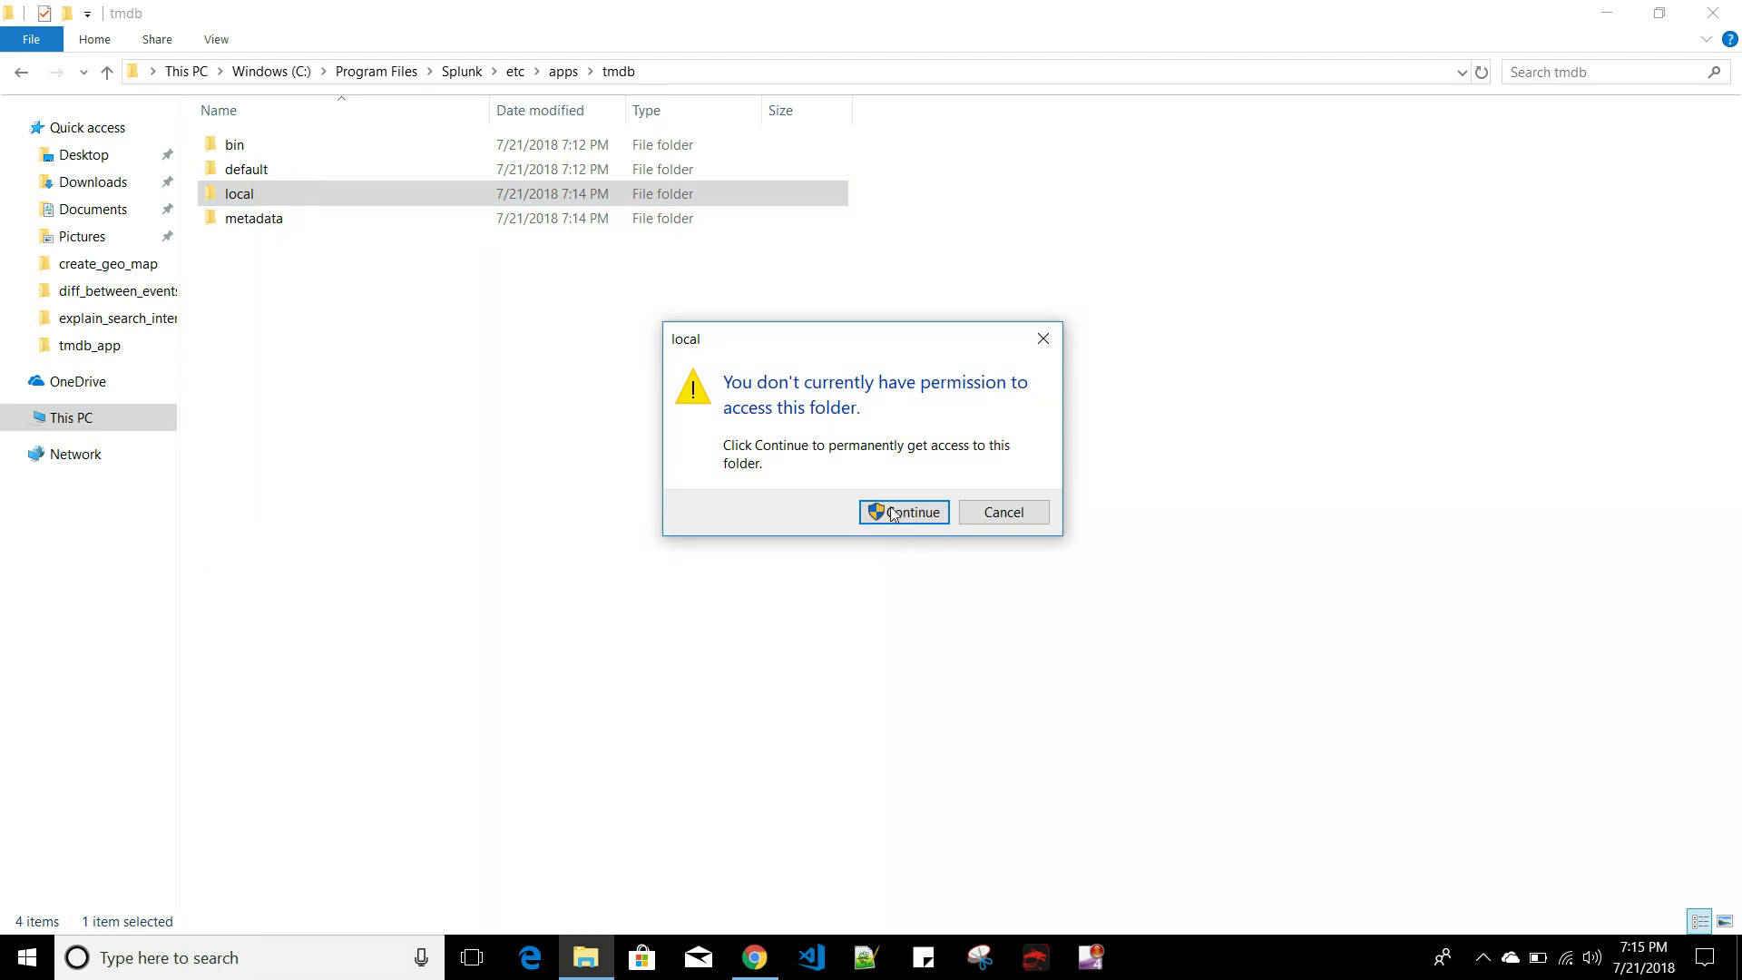
left_click(908, 513)
left_click(270, 202)
right_click(269, 202)
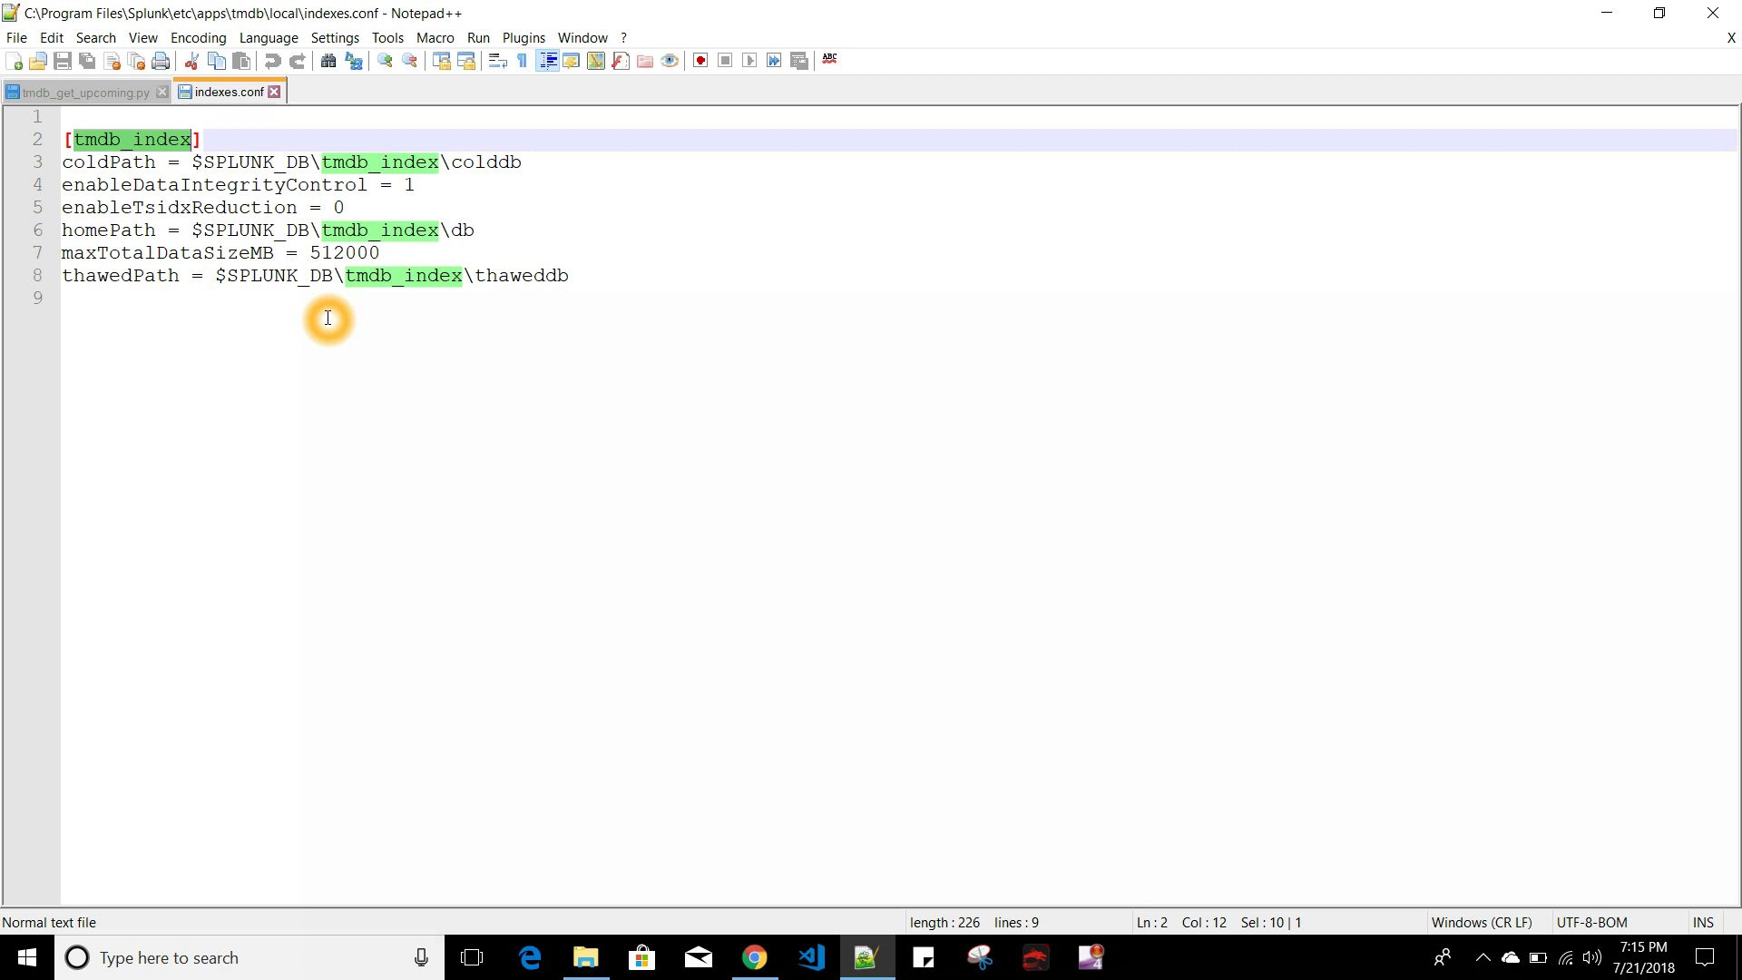
- Close indexes.conf in Notepad++ after reviewing its [tmdb_index] stanza
left_click(275, 93)
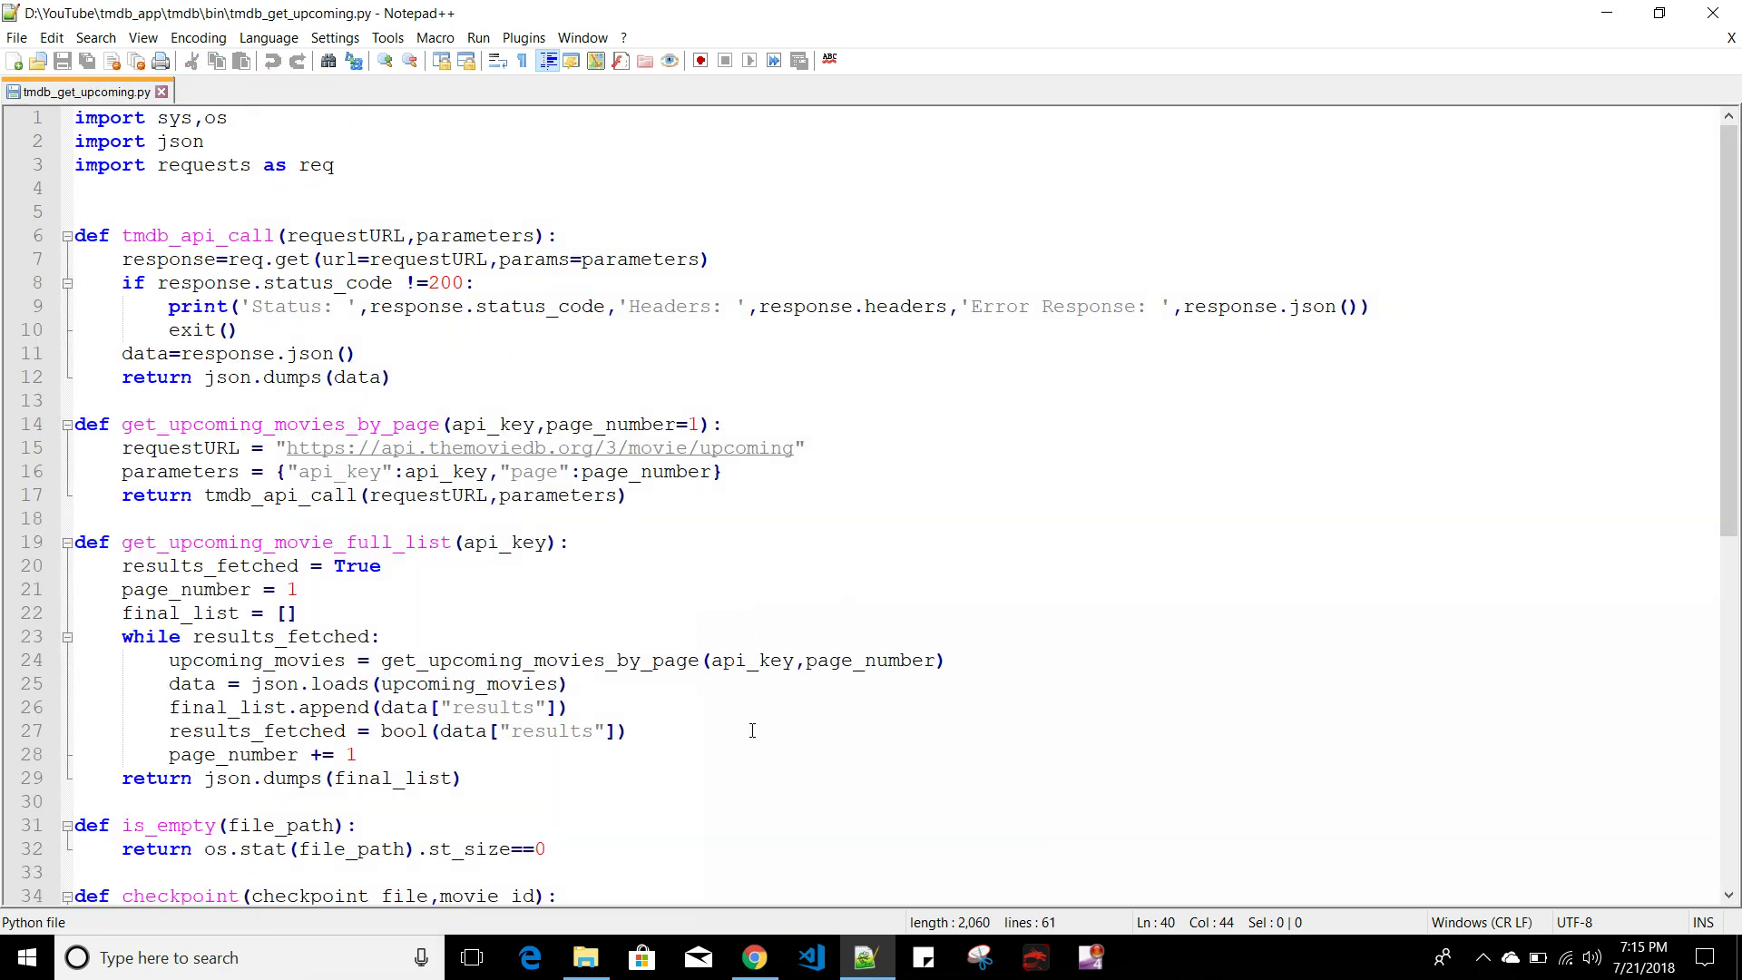
- Switch back to the browser's Splunk Indexes page showing tmdb_index at 500 GB with 0 events
left_click(754, 957)
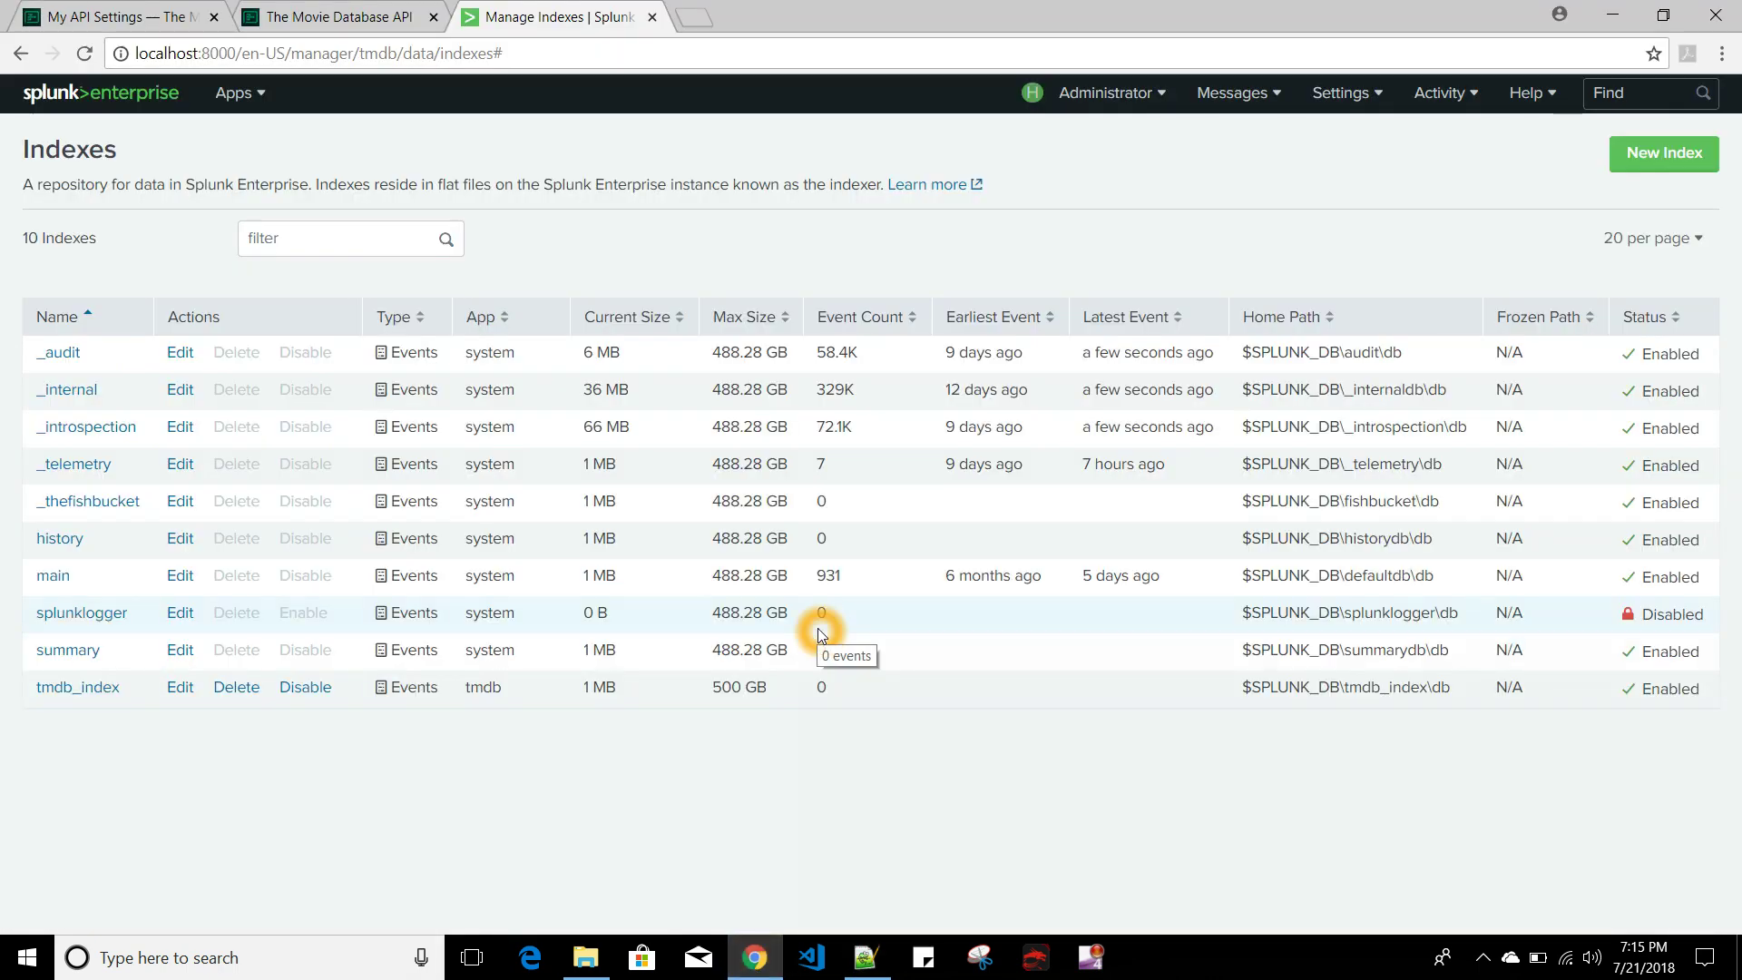